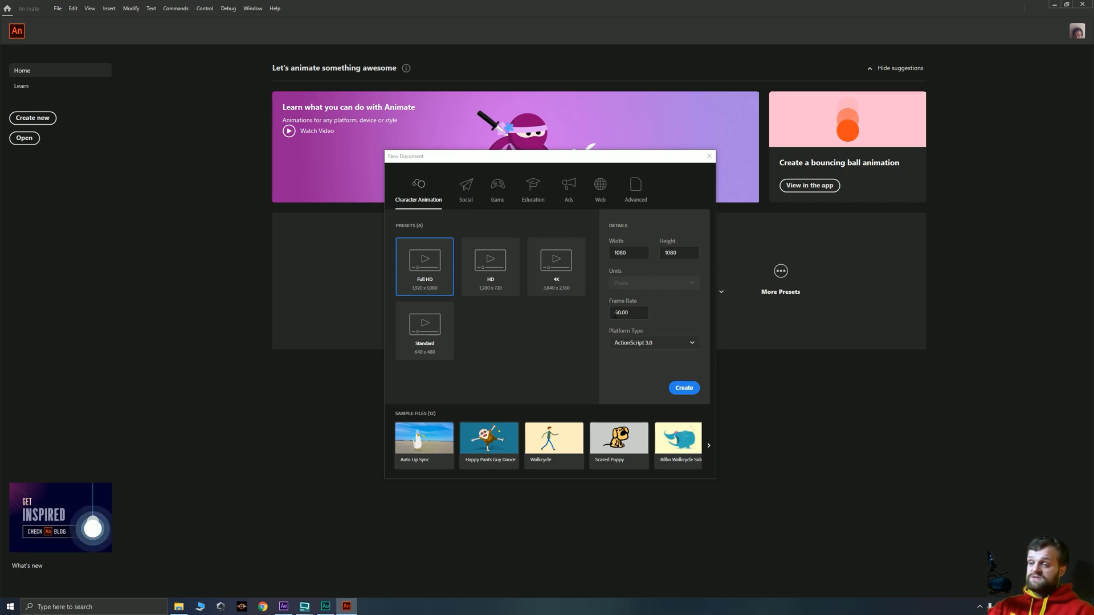
Set the frame rate to 60 and create the 1080 × 1080 px ActionScript 3.0 document
left_click(611, 312)
type("24")
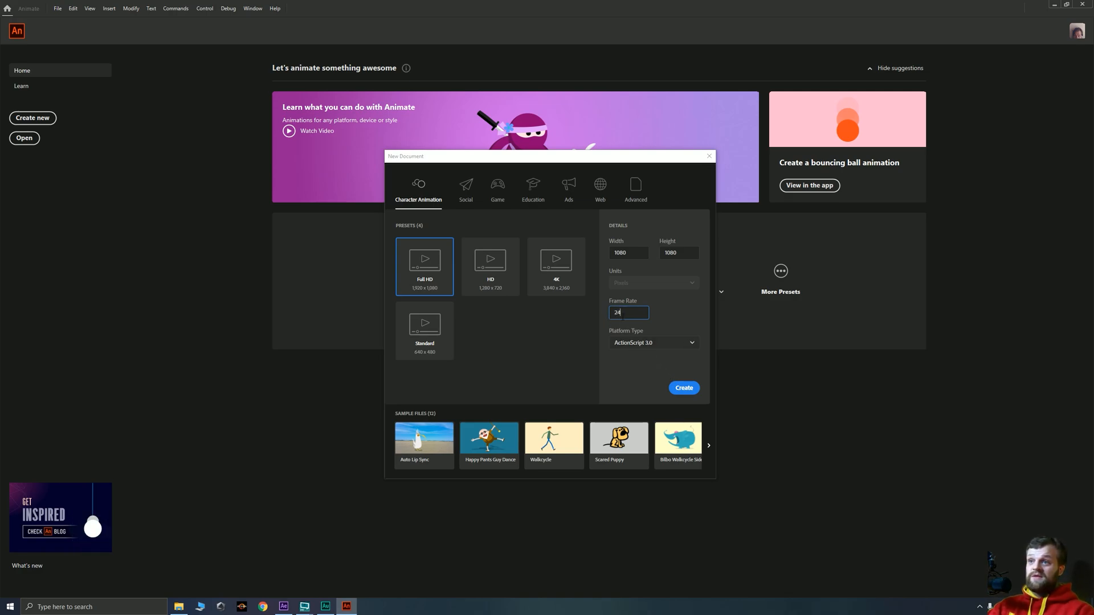
key("BackSpace")
key("BackSpace")
type("60")
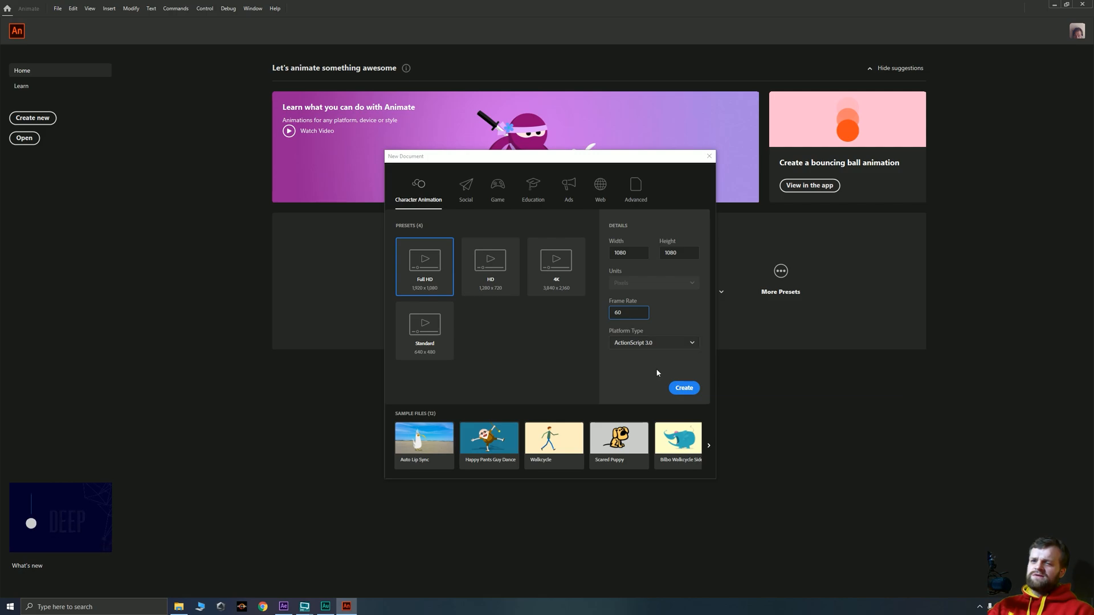
left_click(686, 390)
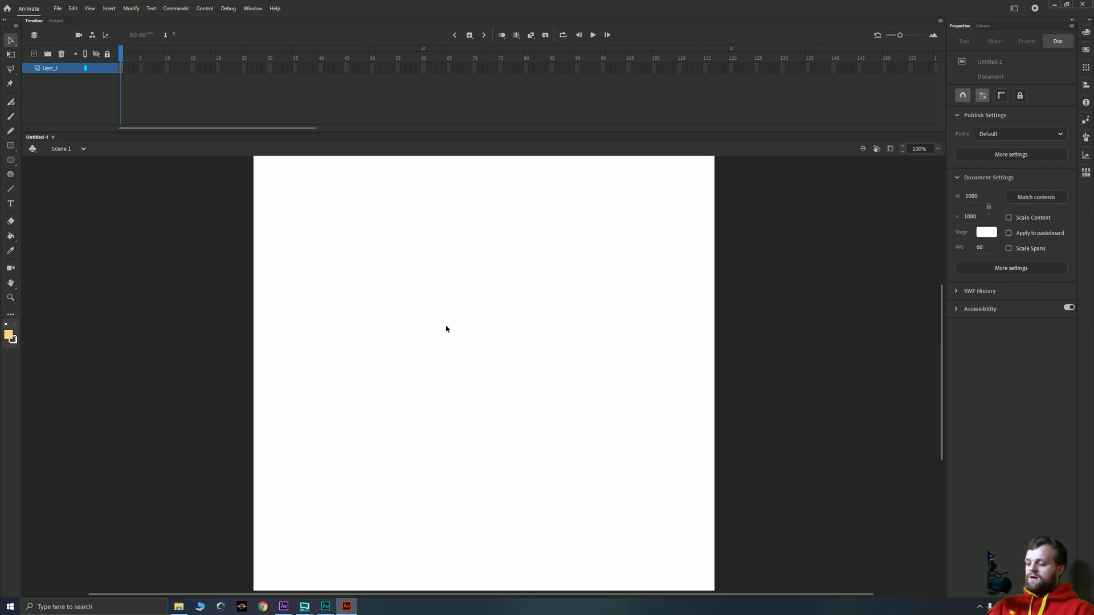
Bring the flame image from the file explorer onto the stage and scale it proportionally to about 1160 px, slightly larger than the stage
scroll(482, 399, "down", 2)
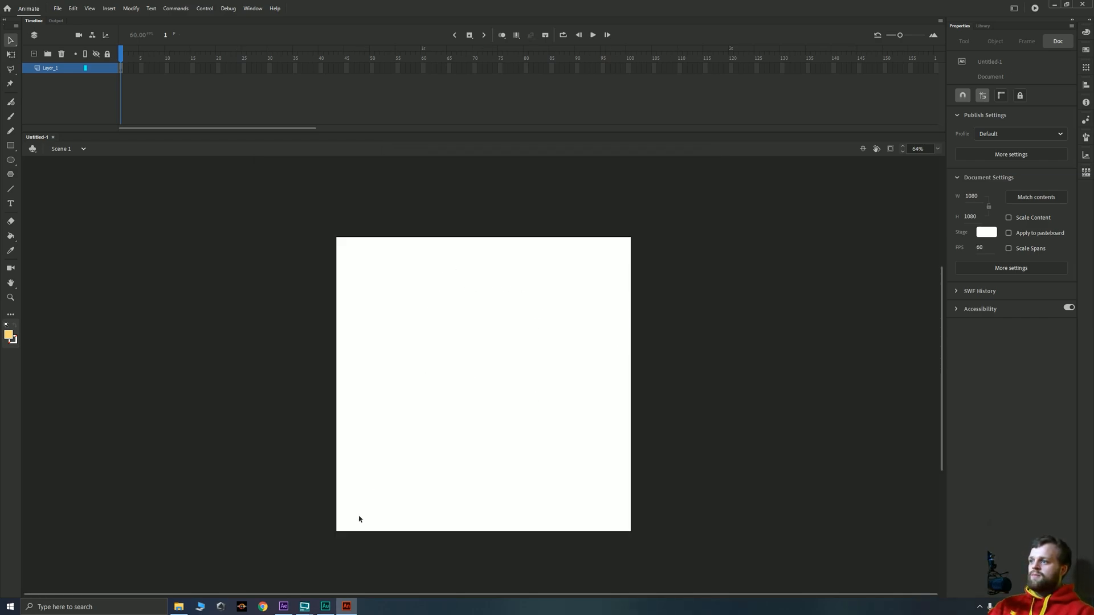
left_click(178, 606)
left_click_drag(231, 265, 789, 379)
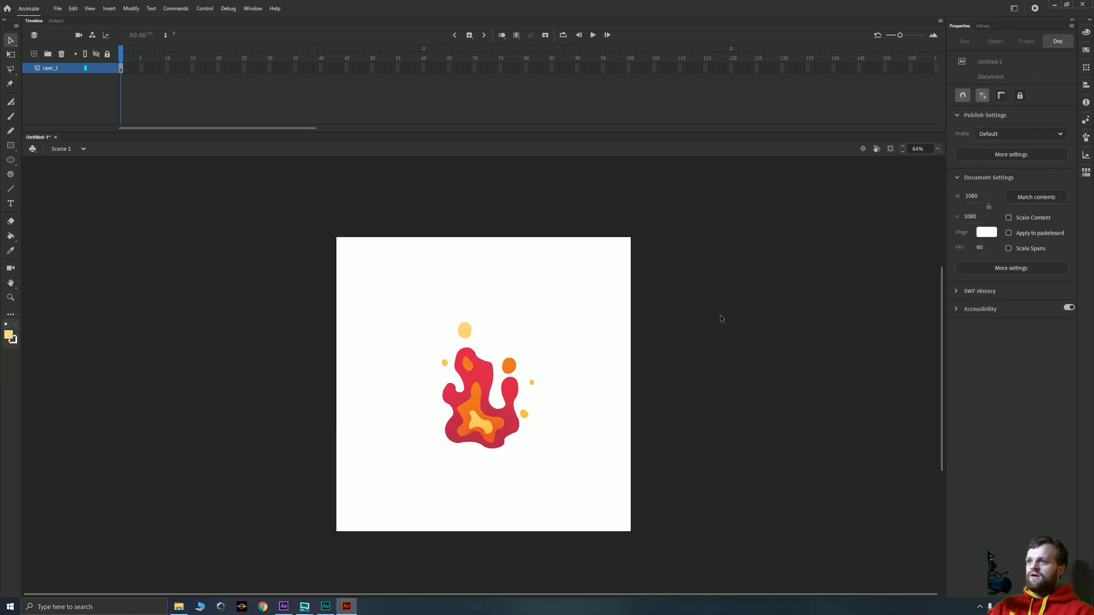
left_click(463, 363)
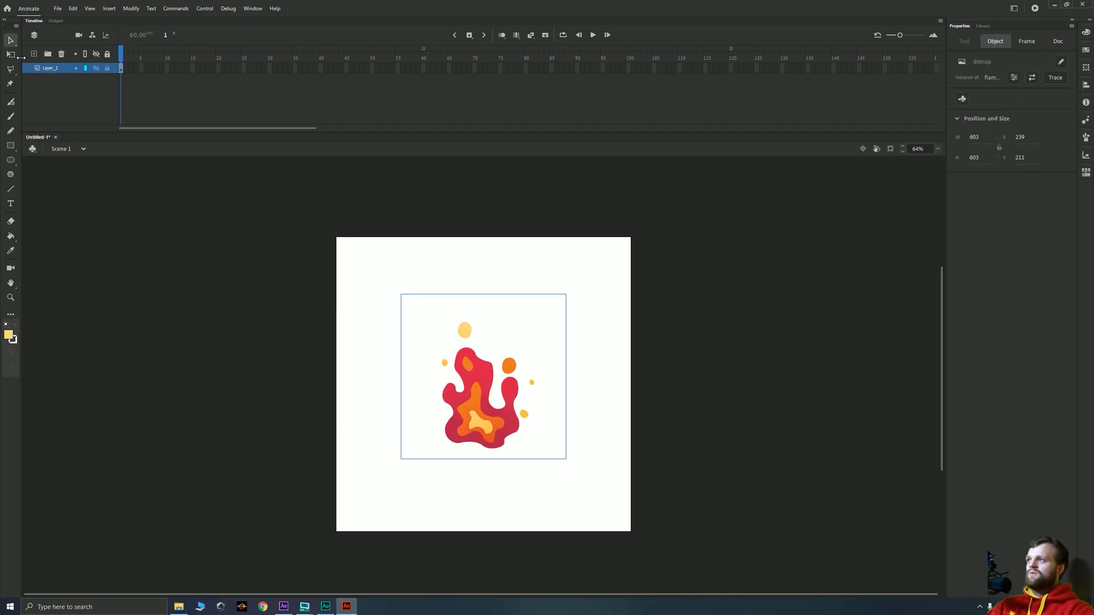
key("q")
left_click_drag(401, 295, 314, 218)
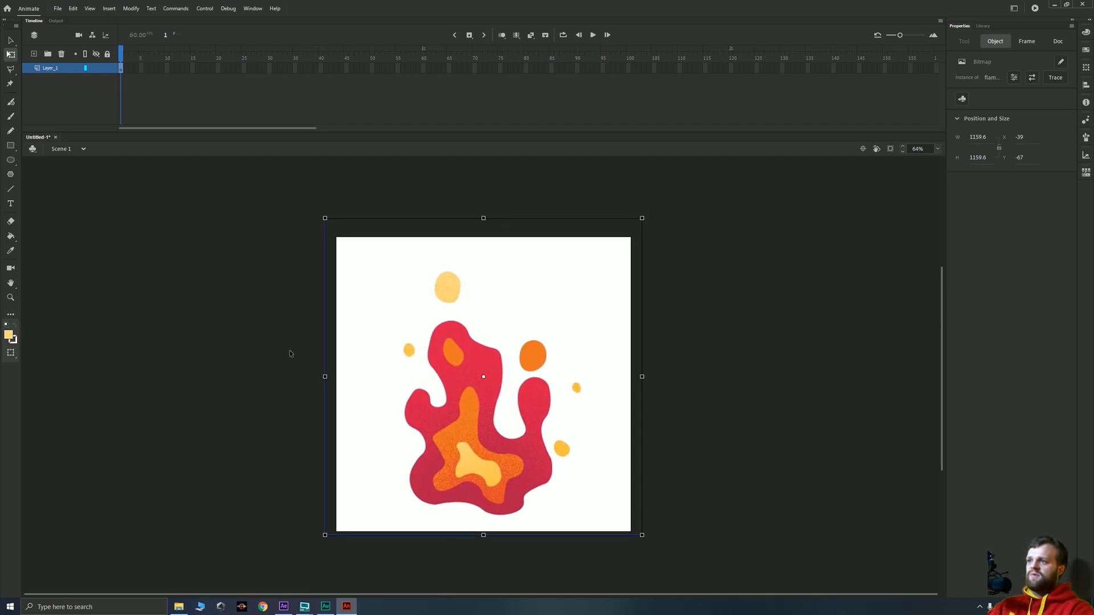
left_click(251, 365)
Convert the flame bitmap to a movie clip symbol named FLAME
left_click(493, 389)
key("F8")
type("FLAME")
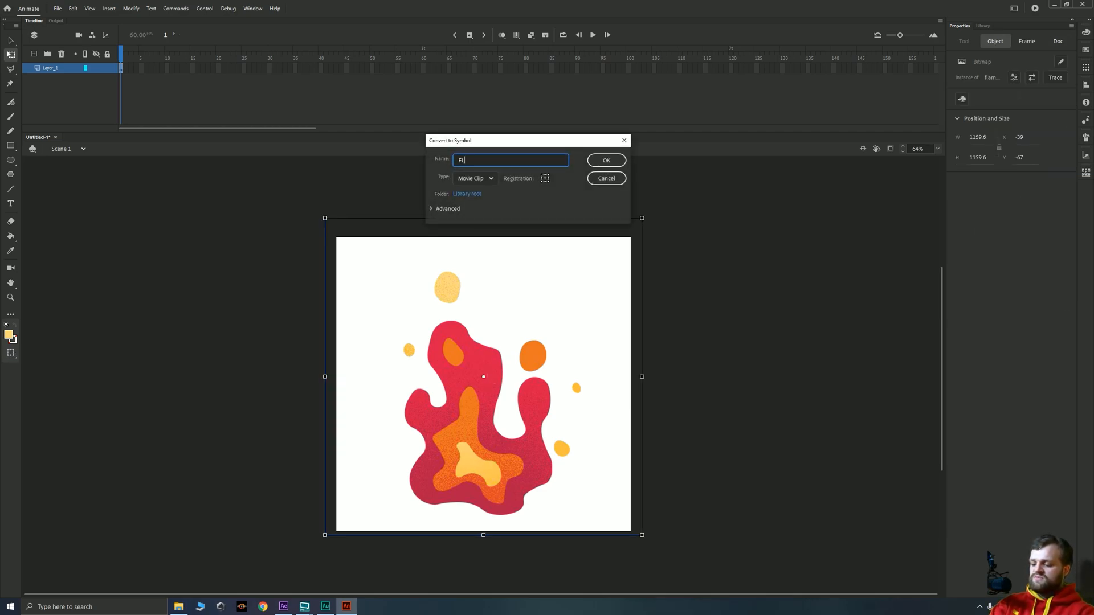
key("Return")
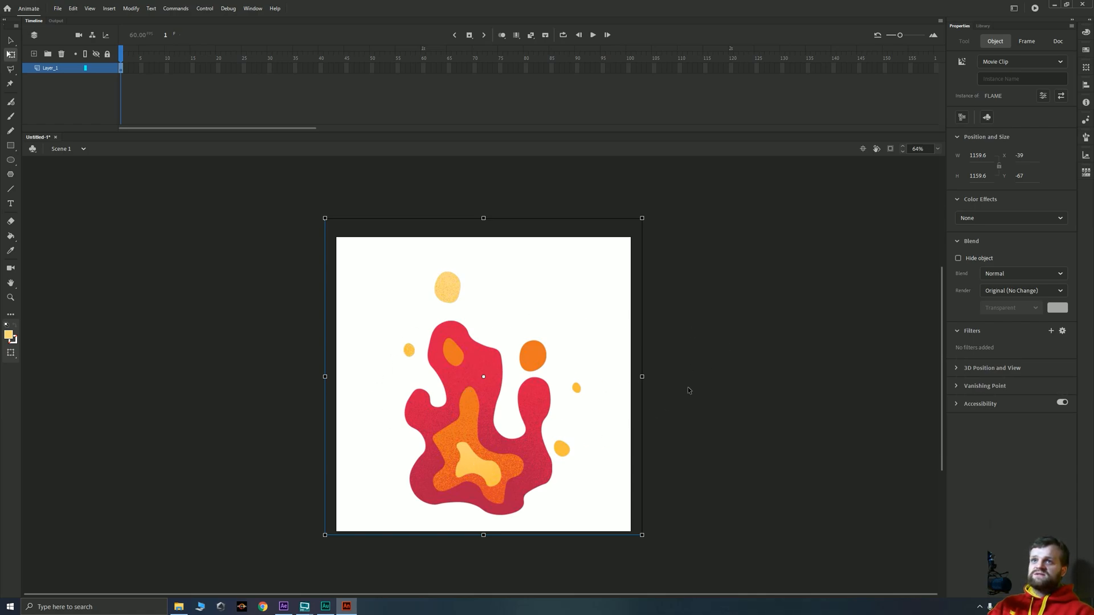
Give the FLAME instance an Alpha color effect of 18%
left_click(977, 220)
left_click(969, 289)
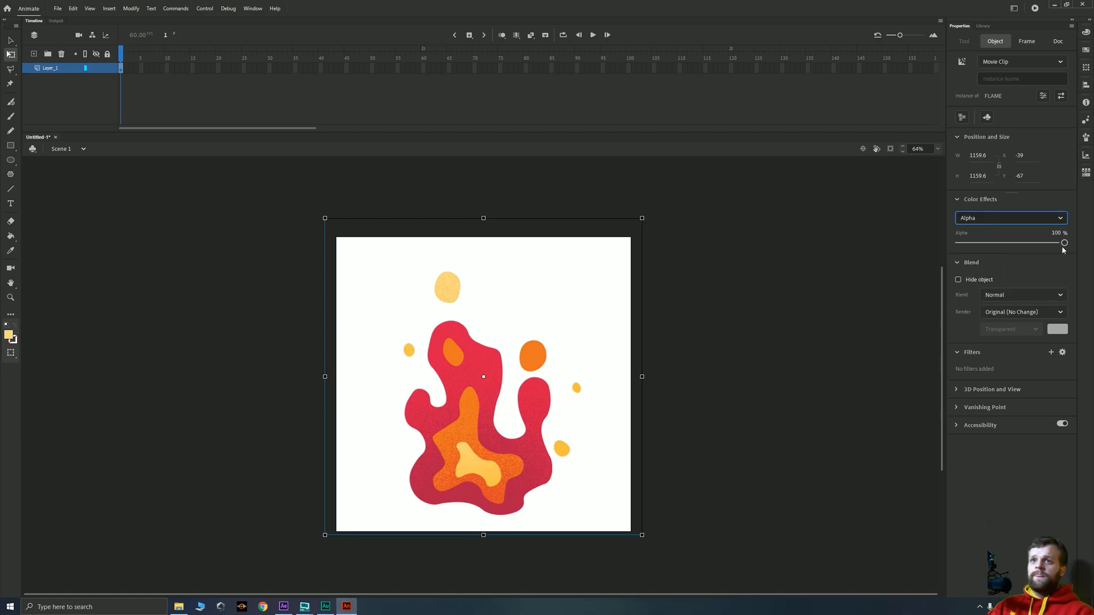
left_click_drag(1064, 242, 977, 244)
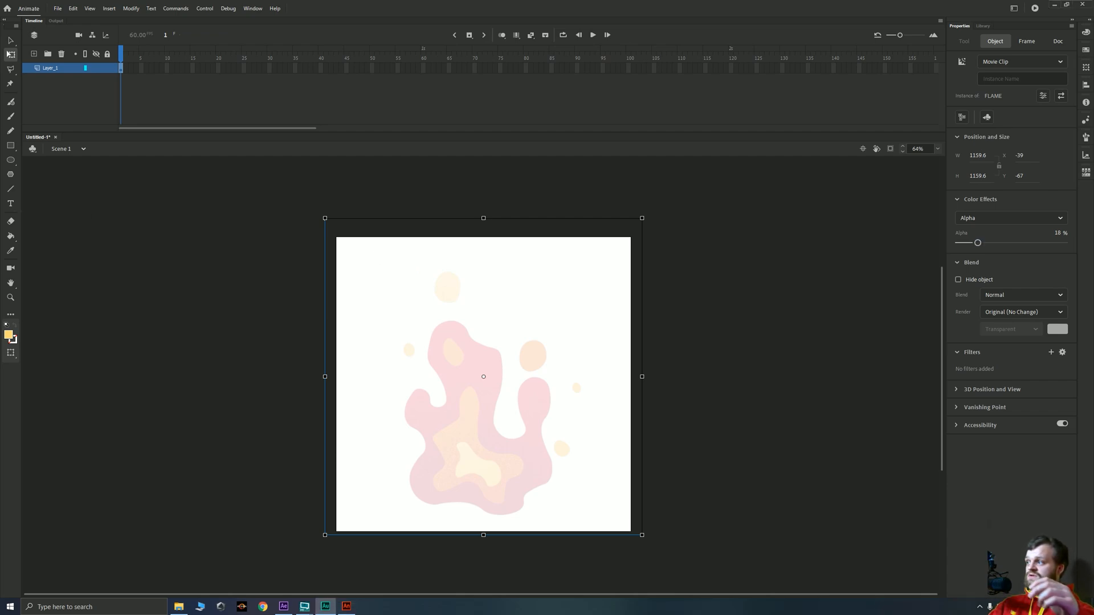
left_click(240, 407)
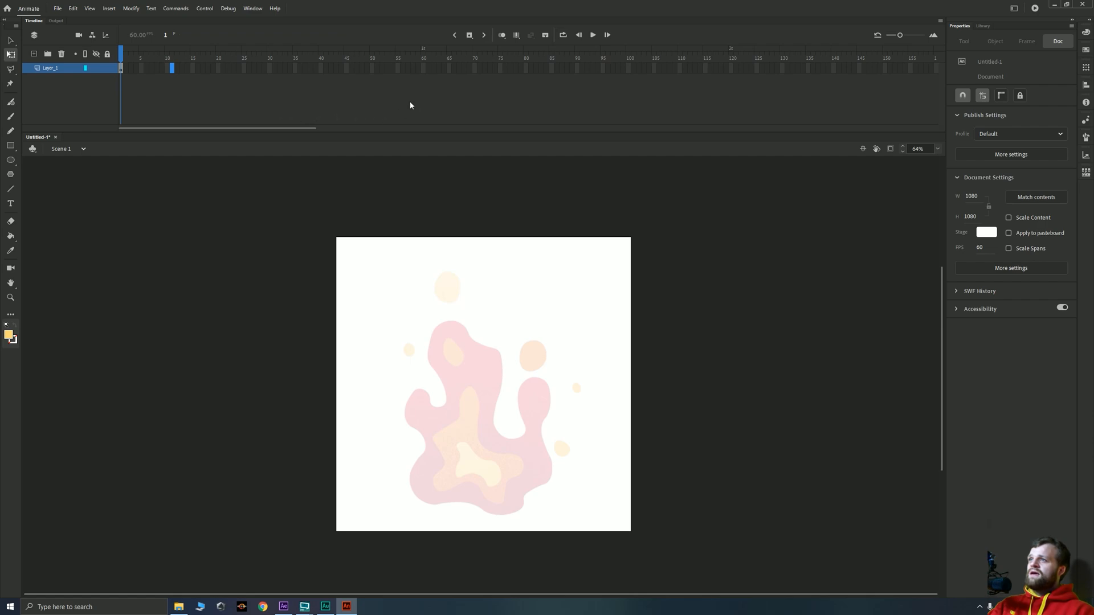
Extend the flame layer's timeline to frame 60
left_click(422, 68)
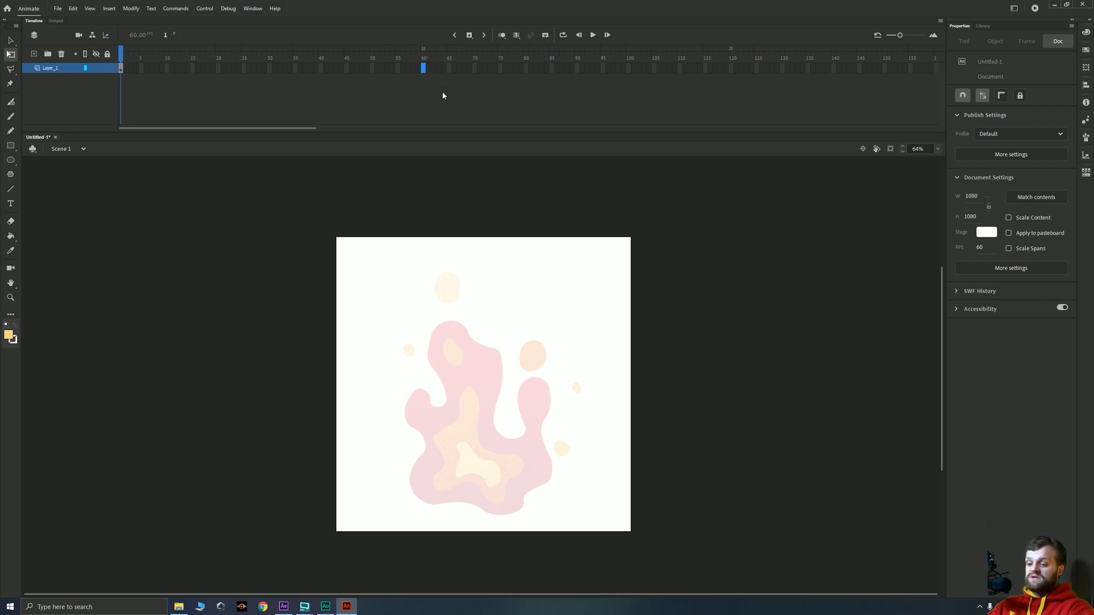
key("F5")
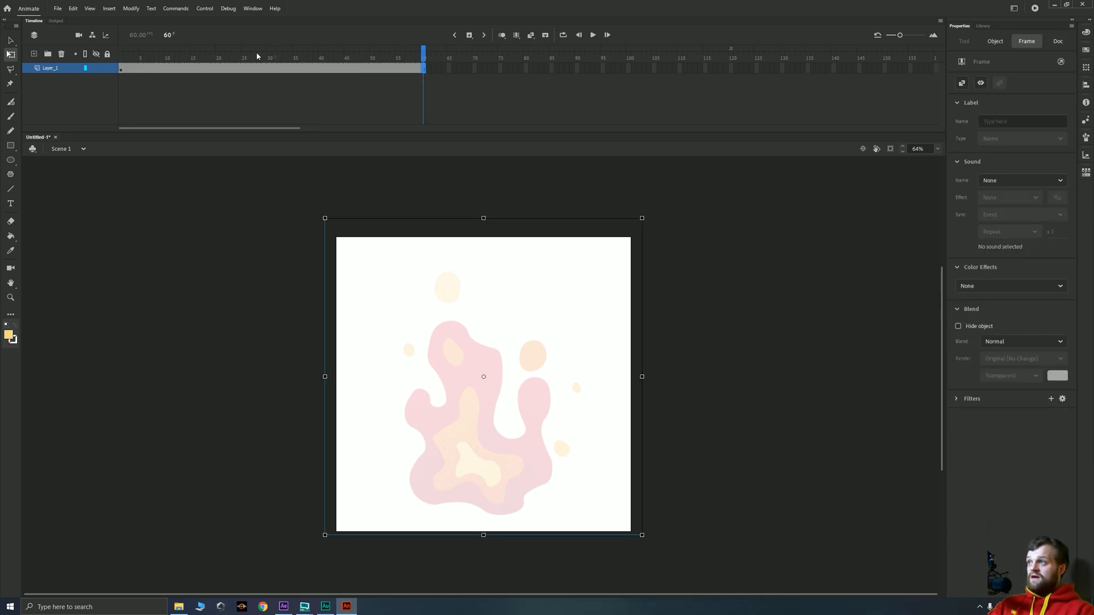
mouse_move(422, 58)
left_mouse_down()
mouse_move(128, 59)
mouse_move(424, 59)
left_mouse_up()
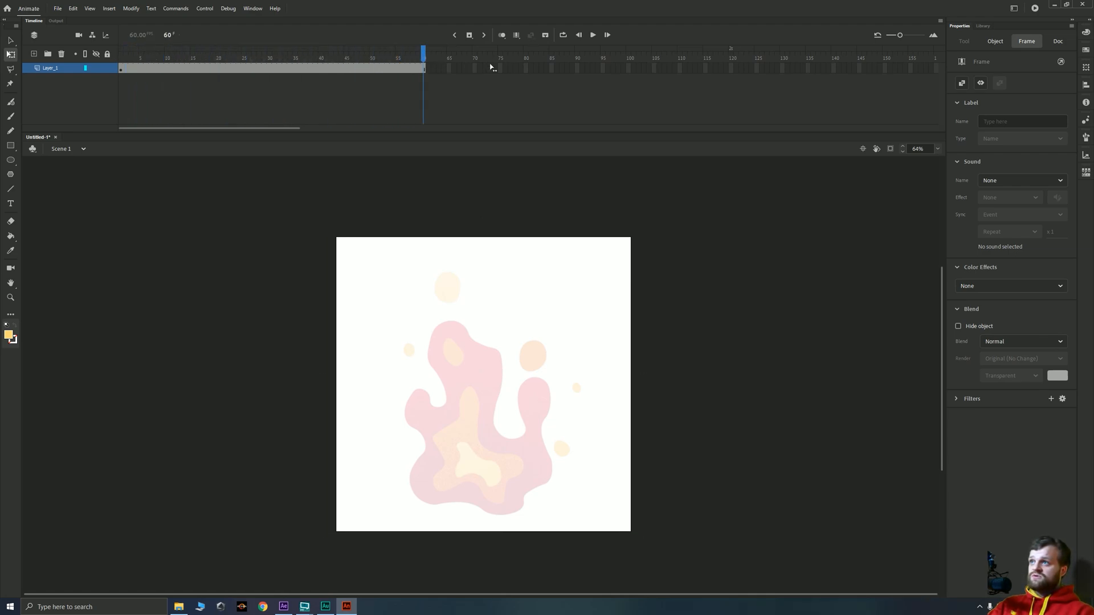
Add three new layers above the flame layer
left_click(31, 85)
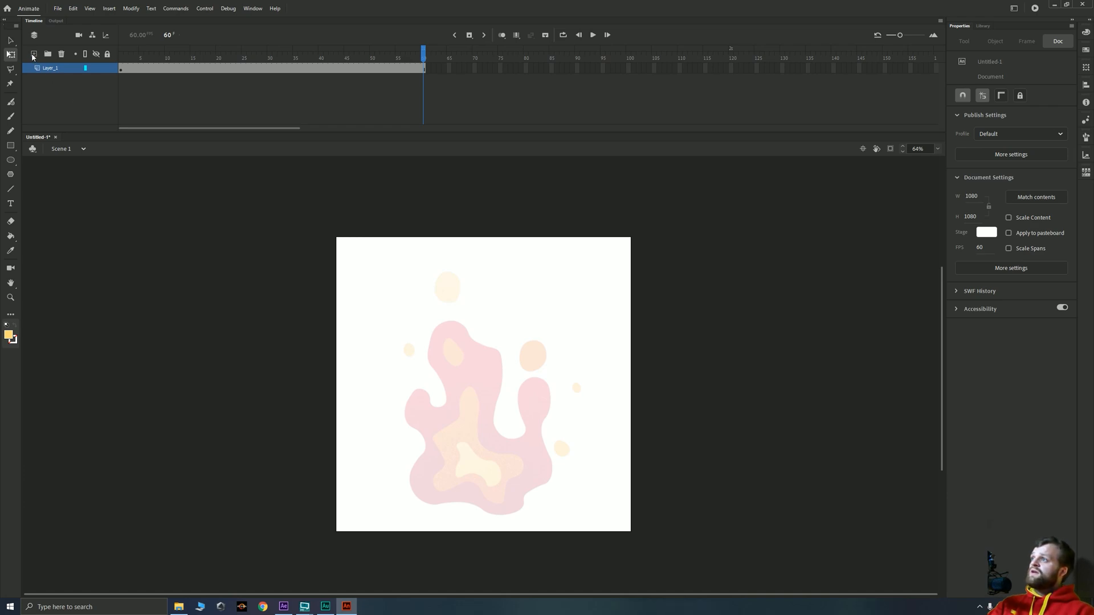
left_click(33, 54)
left_click(33, 54)
left_click(34, 54)
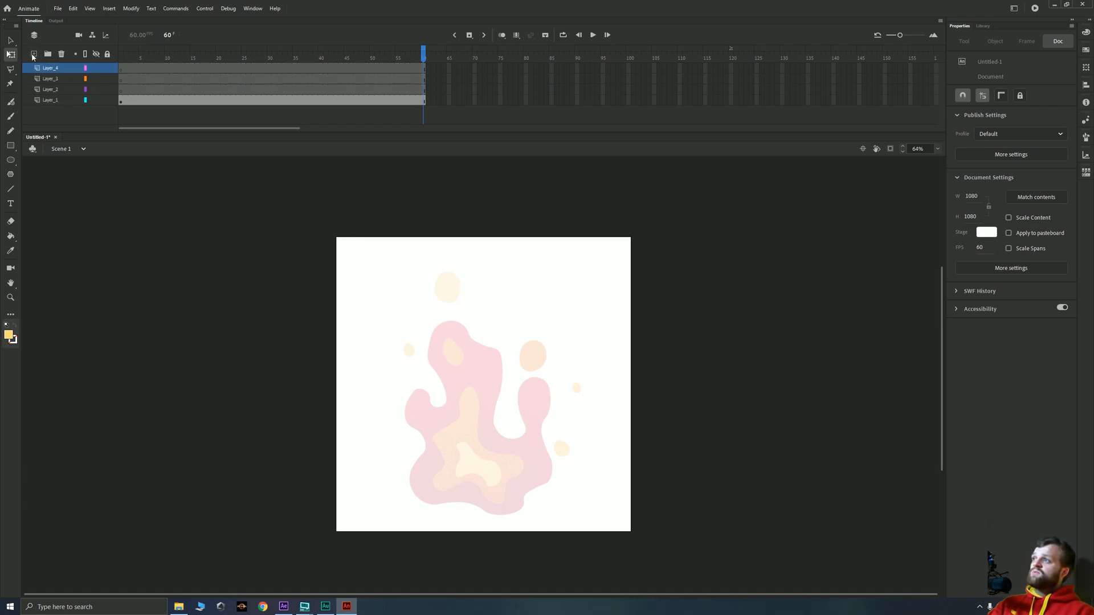
Rename the three new layers bot, mid and top, going upward from the one above the flame layer
left_click(136, 89)
double_click(51, 90)
type("bot")
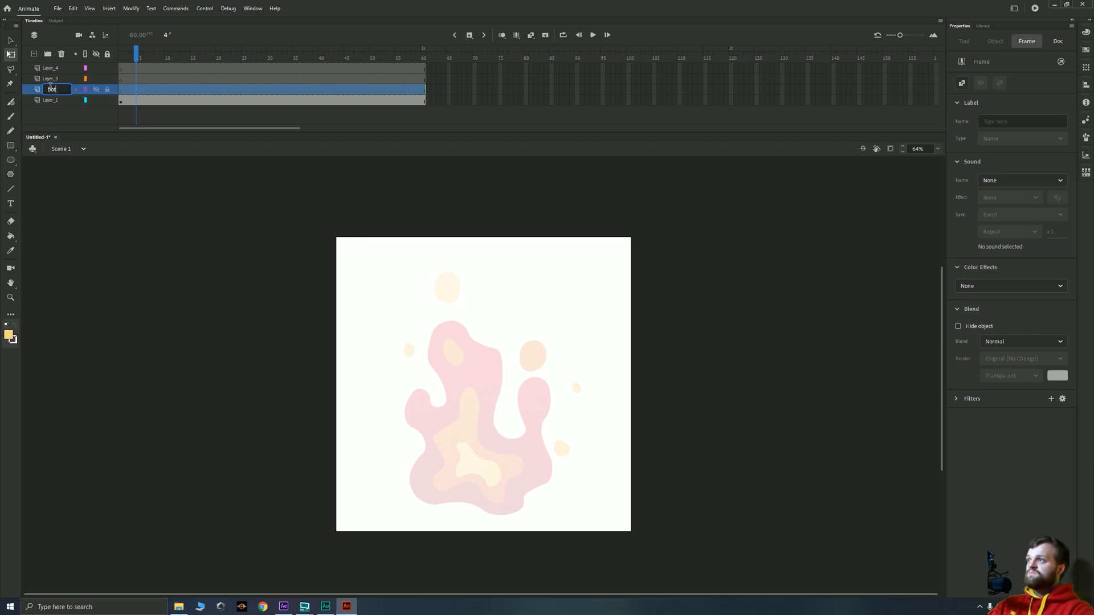
double_click(51, 78)
type("mid")
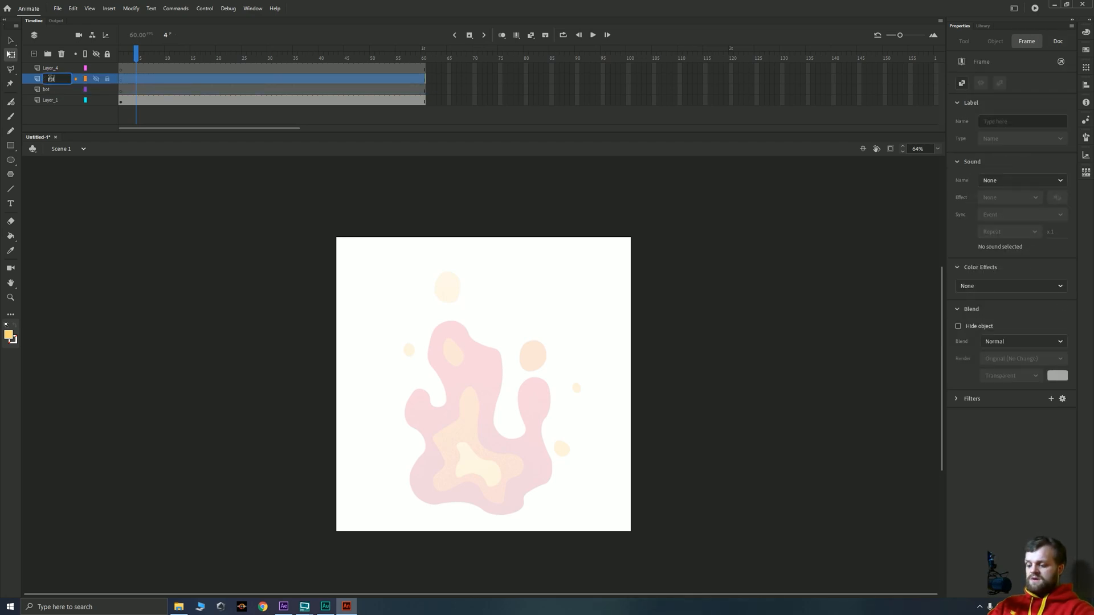
double_click(51, 68)
type("t")
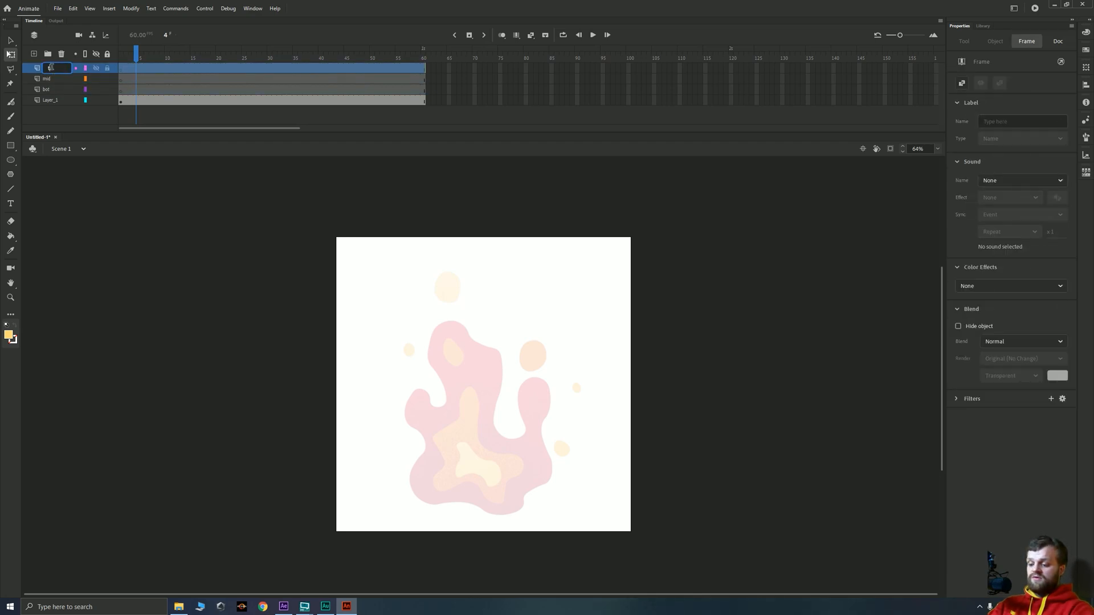
type("op")
key("Return")
left_click(129, 78)
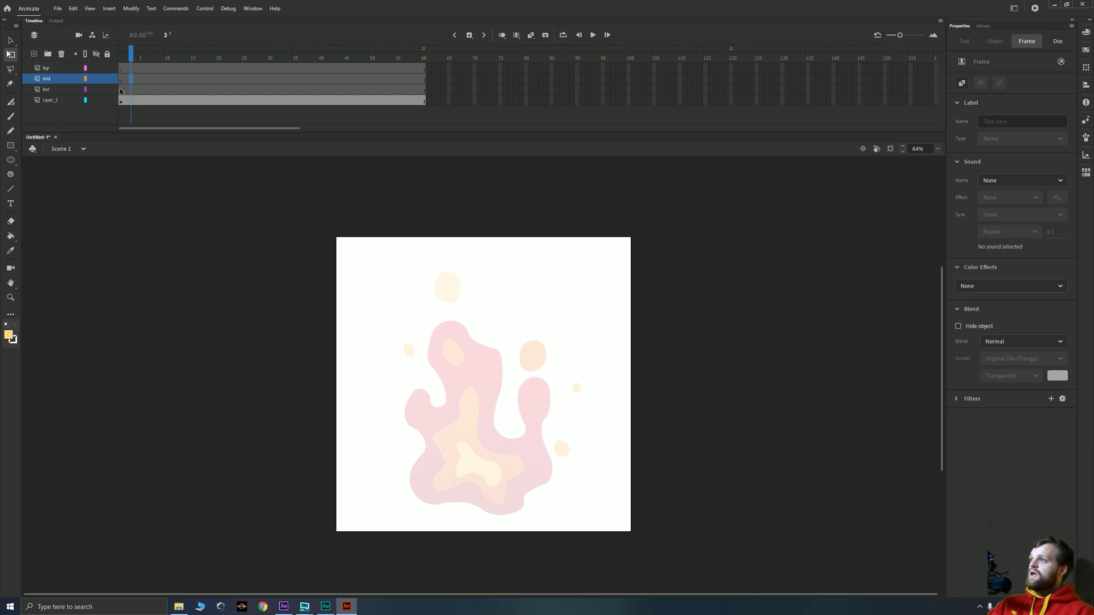
left_click(125, 91)
left_click(122, 91)
left_click_drag(123, 93, 388, 68)
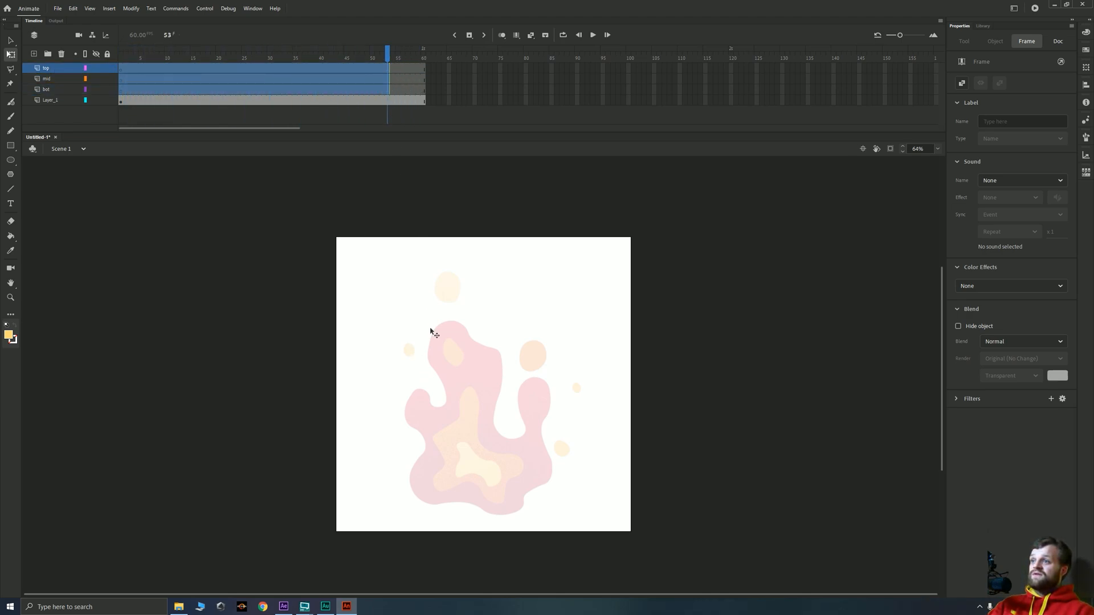
Add another layer, place it between the bot layer and the flame layer, and name it rough
left_click(46, 90)
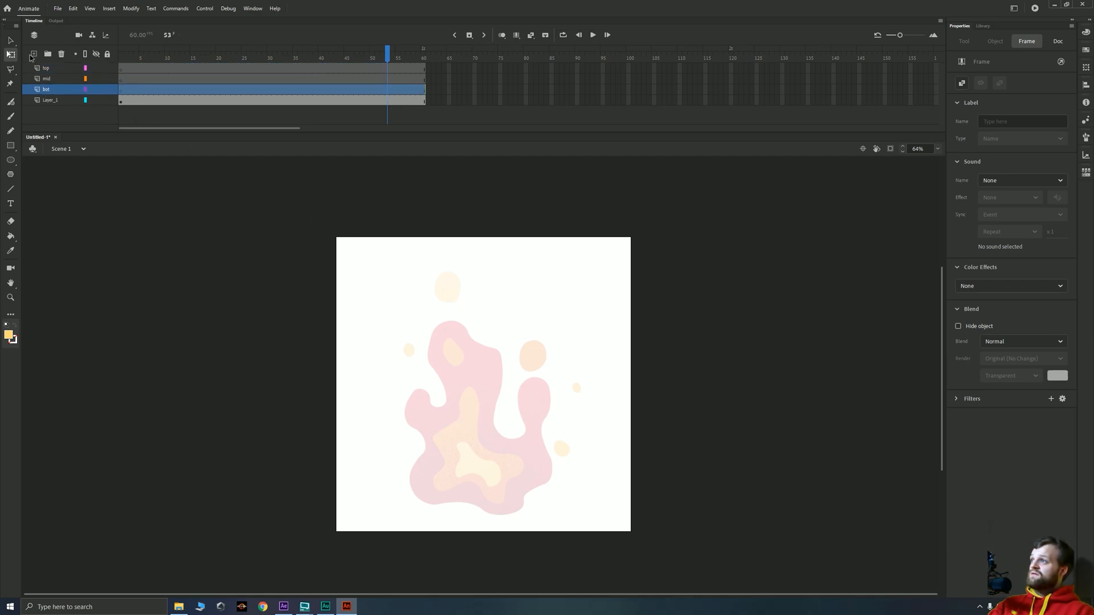
left_click(34, 54)
left_click_drag(50, 90, 53, 104)
double_click(50, 101)
type("f")
type("ough")
key("Return")
Convert every frame from 1 to 60 of the rough layer into a blank keyframe
left_click(136, 90)
left_click_drag(122, 102, 423, 105)
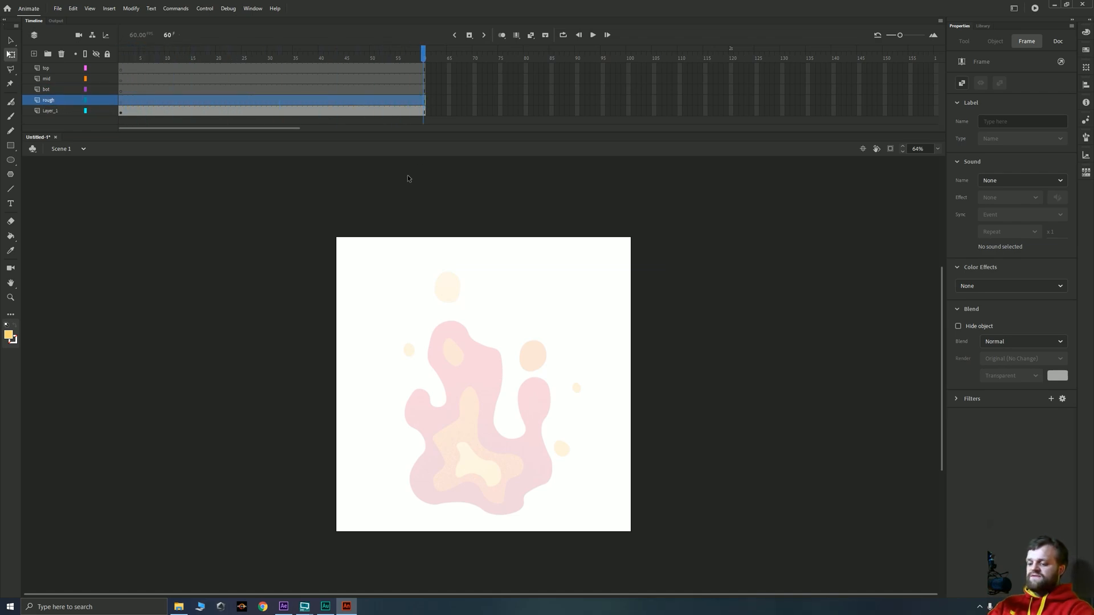
left_click(178, 67)
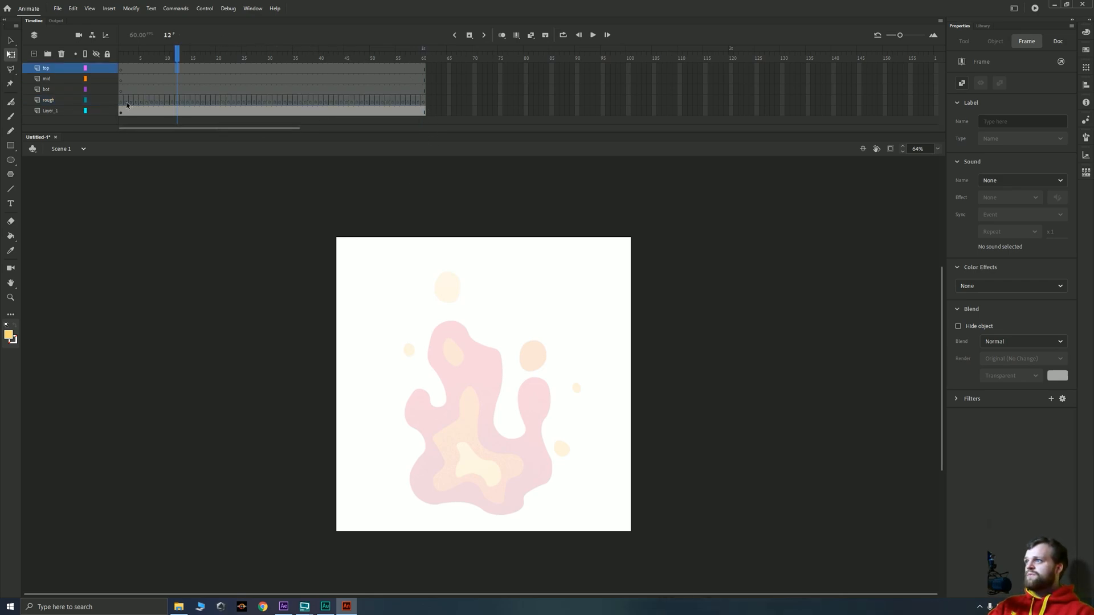
Try a zigzag Fluid Brush stroke on frame 1 of the rough layer and undo it
left_click(122, 101)
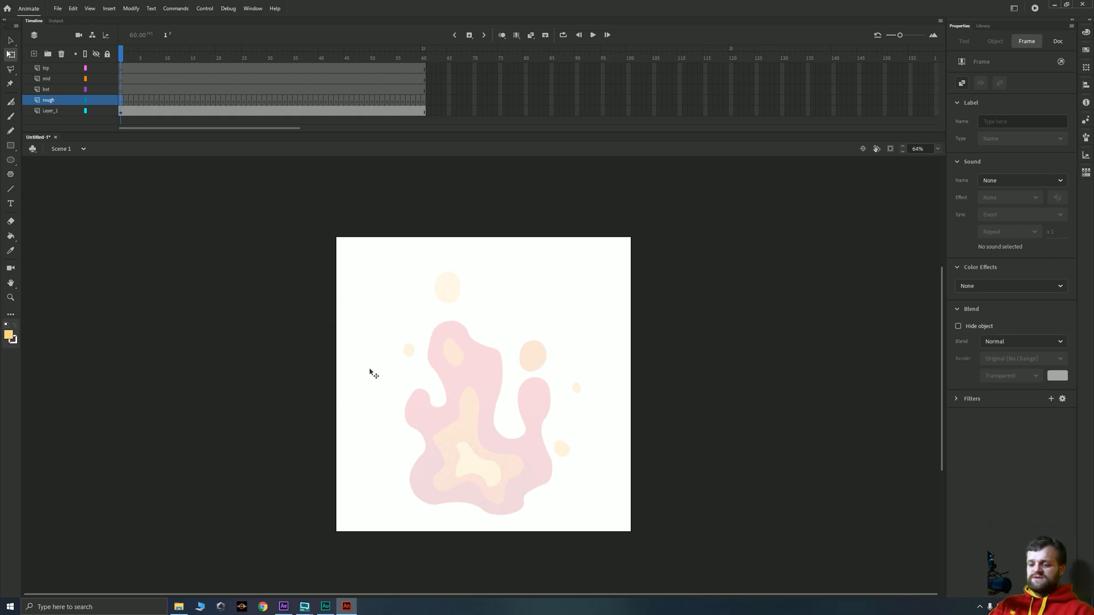
key("b")
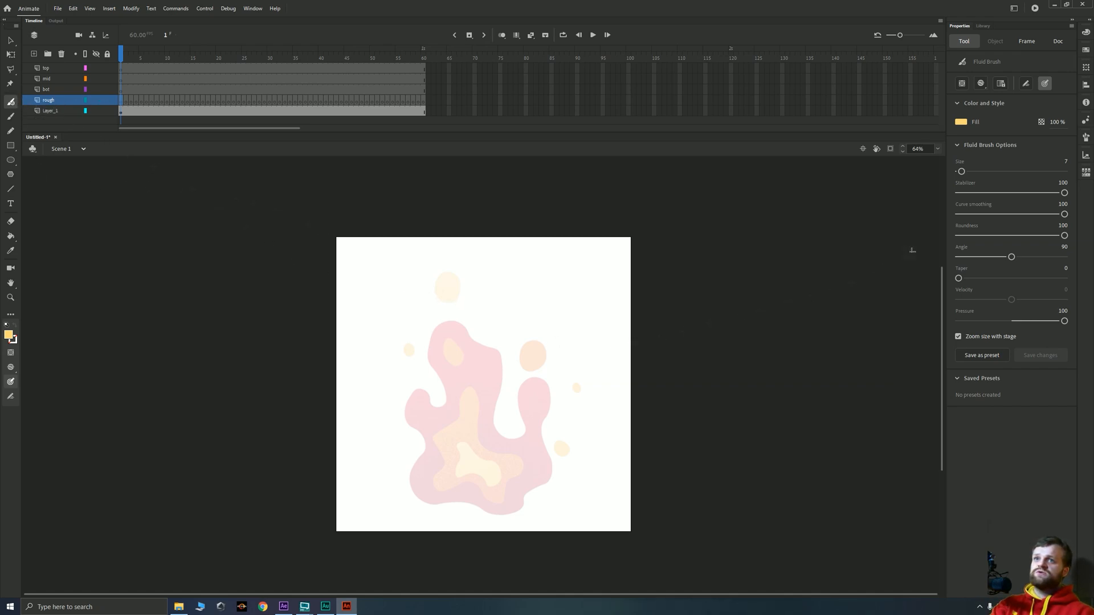
mouse_move(479, 366)
left_mouse_down()
mouse_move(511, 307)
mouse_move(459, 289)
left_mouse_up()
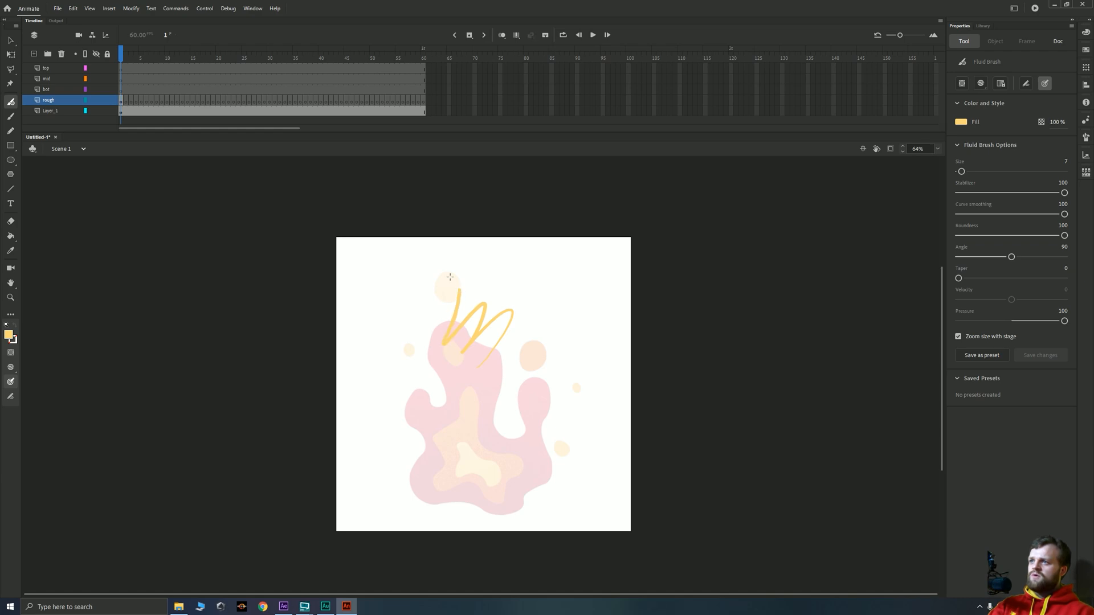
key("ctrl+z")
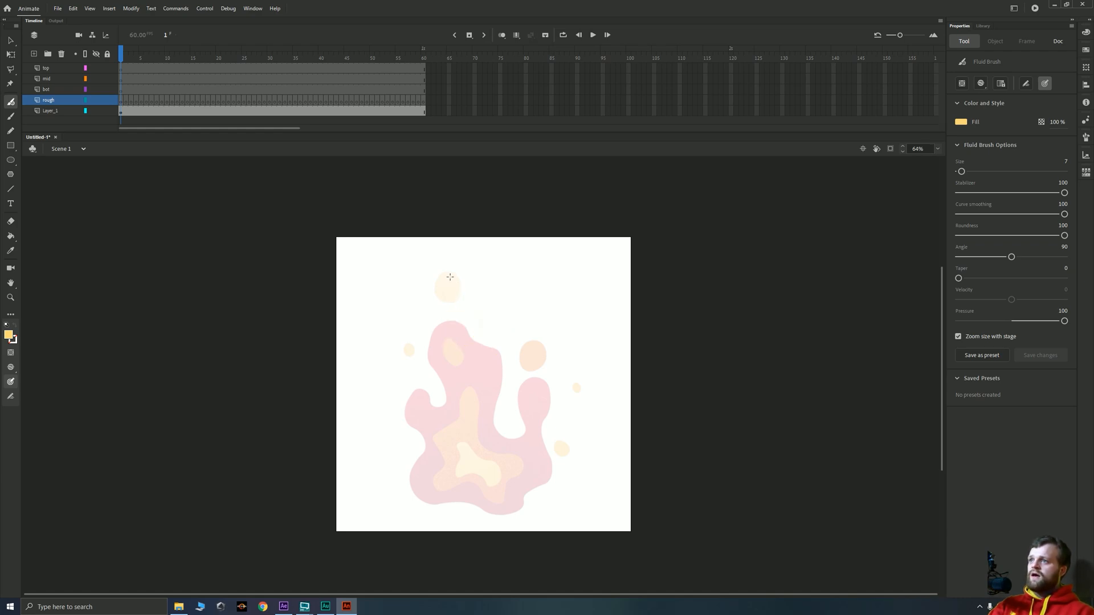
Set the FLAME instance's Alpha to 100% on the reference layer
left_click(121, 112)
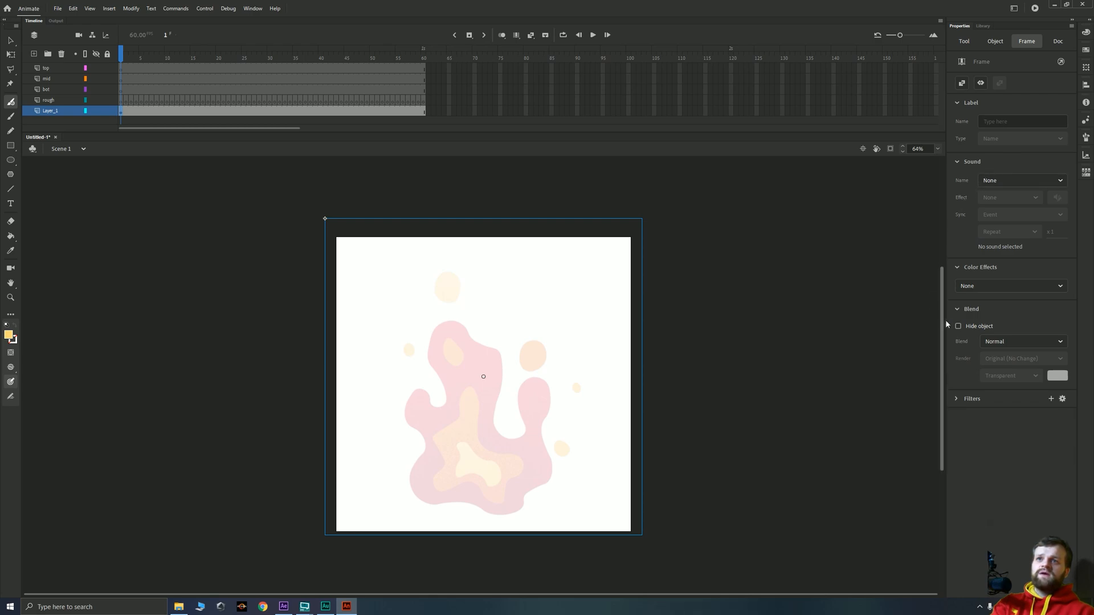
key("v")
left_click(660, 345)
left_click(501, 393)
left_click_drag(977, 243, 1064, 243)
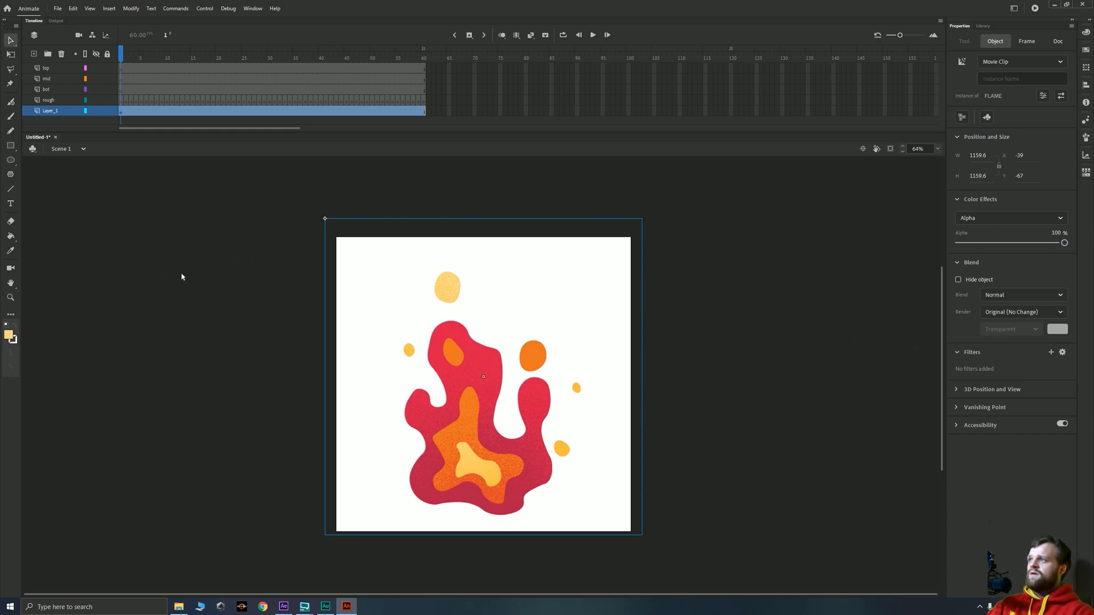
Add a new layer directly above the rough layer and name it palette
left_click(60, 103)
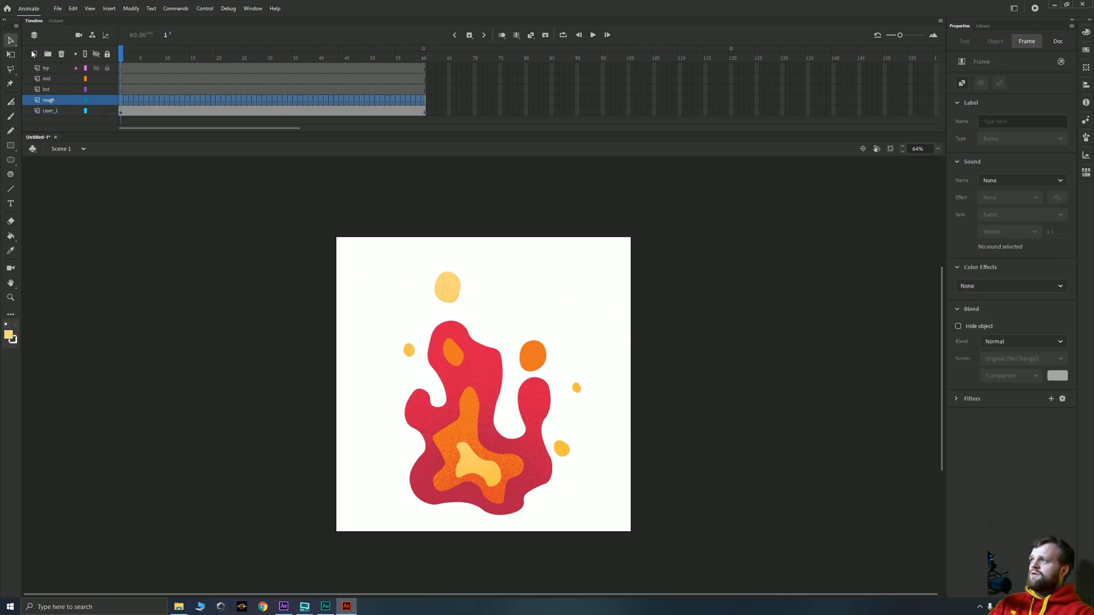
left_click(34, 54)
left_click(48, 103)
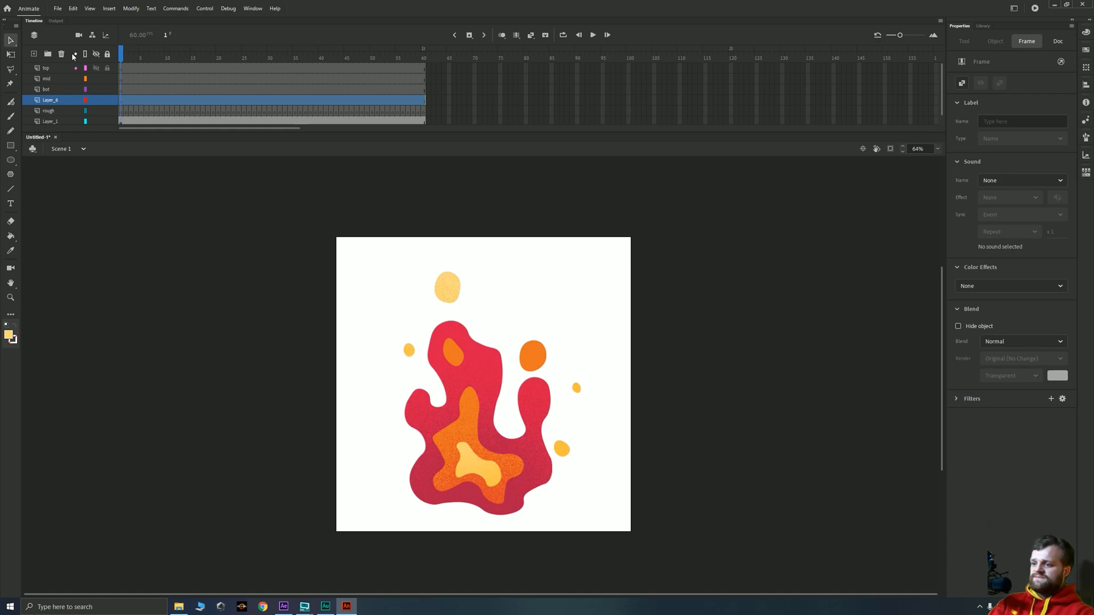
double_click(50, 101)
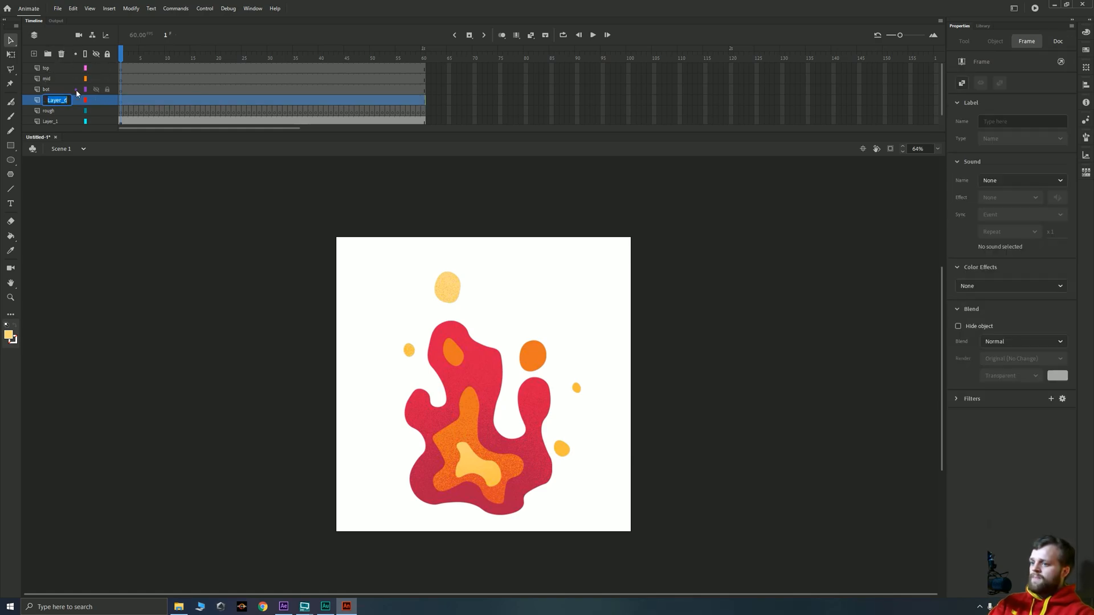
type("palette")
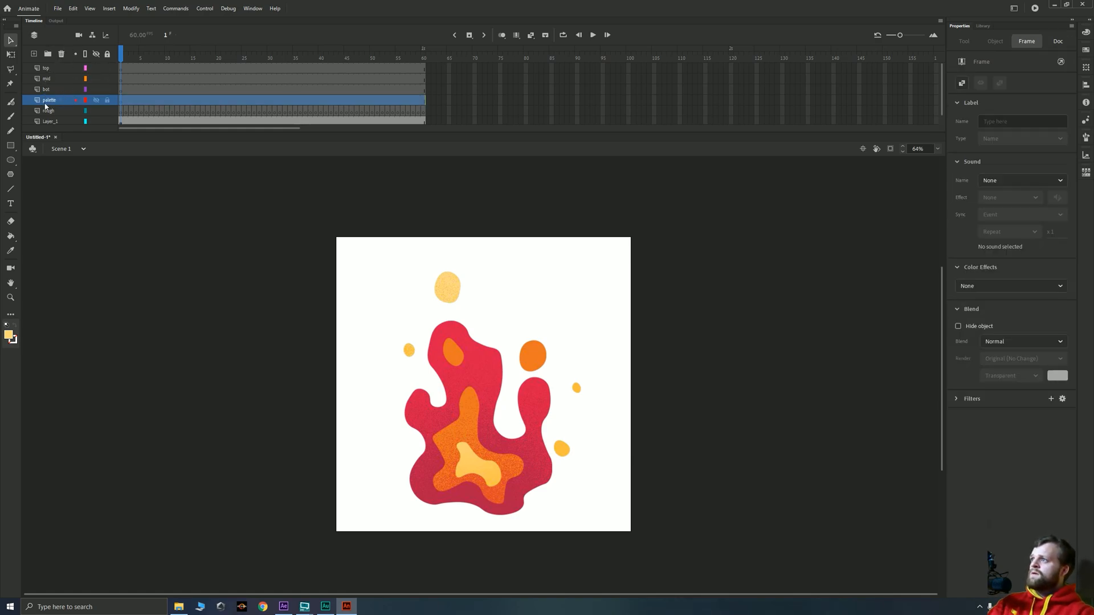
Move the palette layer directly below the rough layer and make its frame 1 active
left_click_drag(80, 100, 87, 118)
left_click(120, 114)
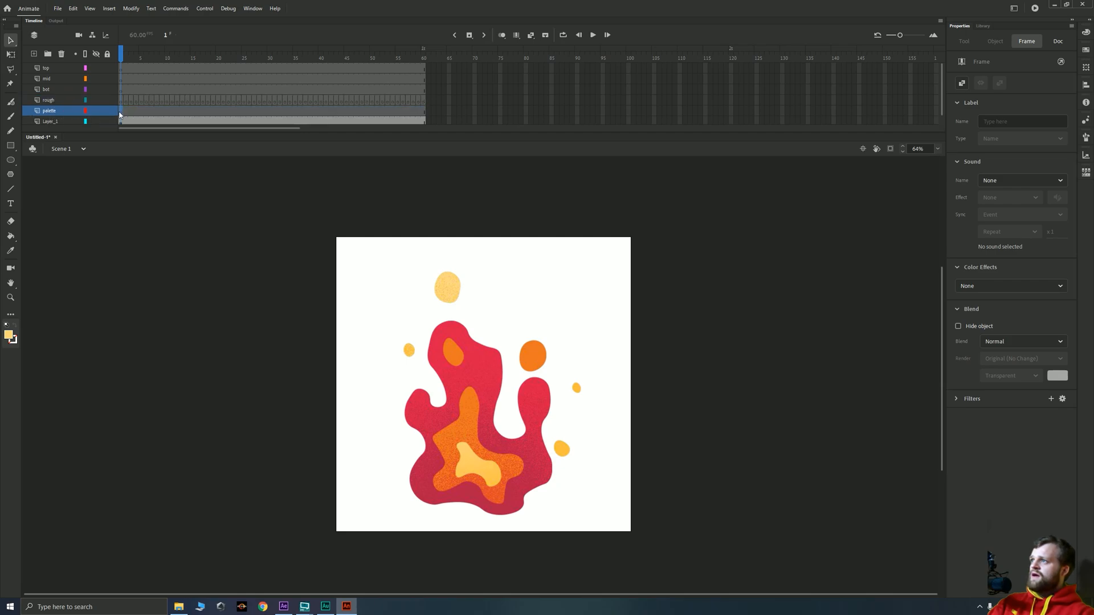
left_click(376, 373)
Sample the flame's red and paint a round red swatch with the Fluid Brush at size 20 on the pasteboard beside the stage
key("i")
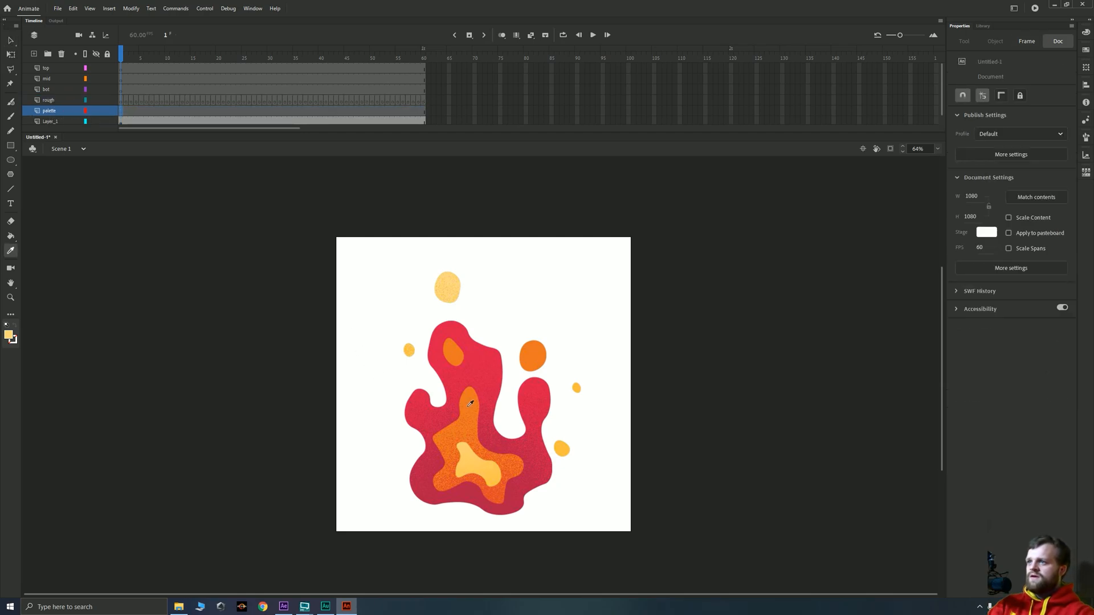
left_click(485, 363)
key("b")
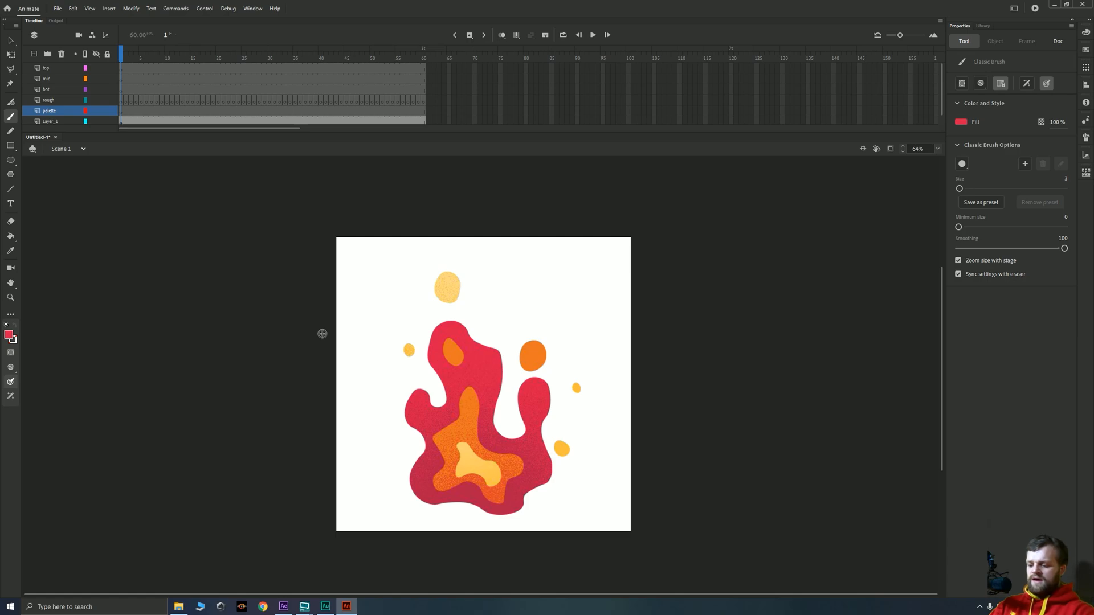
key("b")
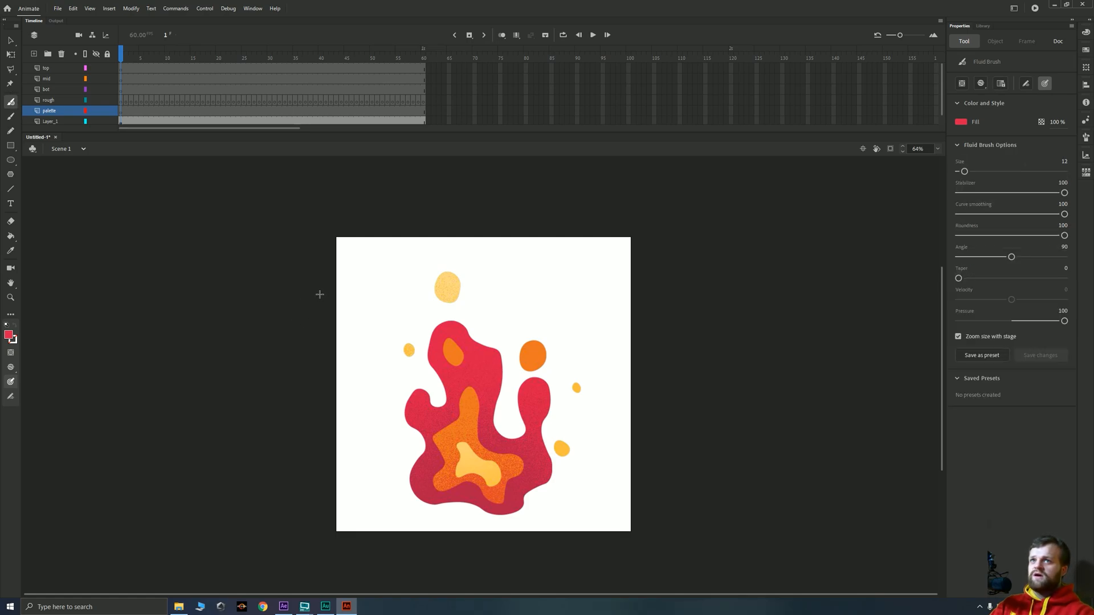
key("bracketright")
key("bracketright")
key("bracketright")
key("bracketright")
key("bracketright")
key("bracketright")
key("bracketright")
key("bracketright")
left_click_drag(276, 286, 274, 291)
Sample the orange from the flame and paint a round orange swatch just below the red one
key("i")
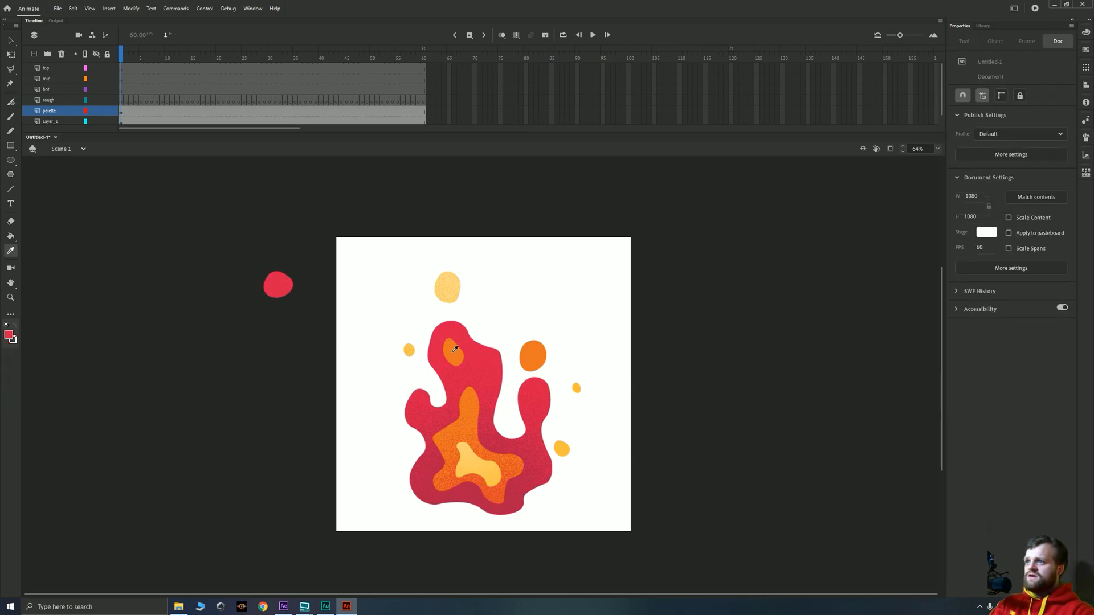
left_click(454, 349)
key("b")
left_click_drag(273, 313, 278, 305)
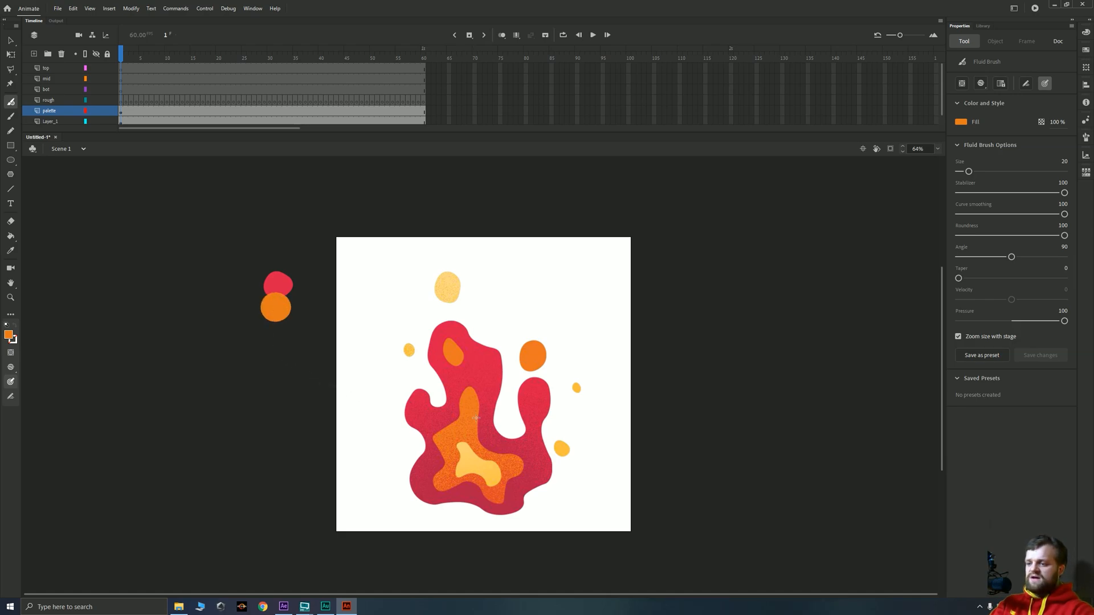
Paint a pale yellow swatch sampled from the flame below the orange one, and pick up the red swatch as the fill color
key("i")
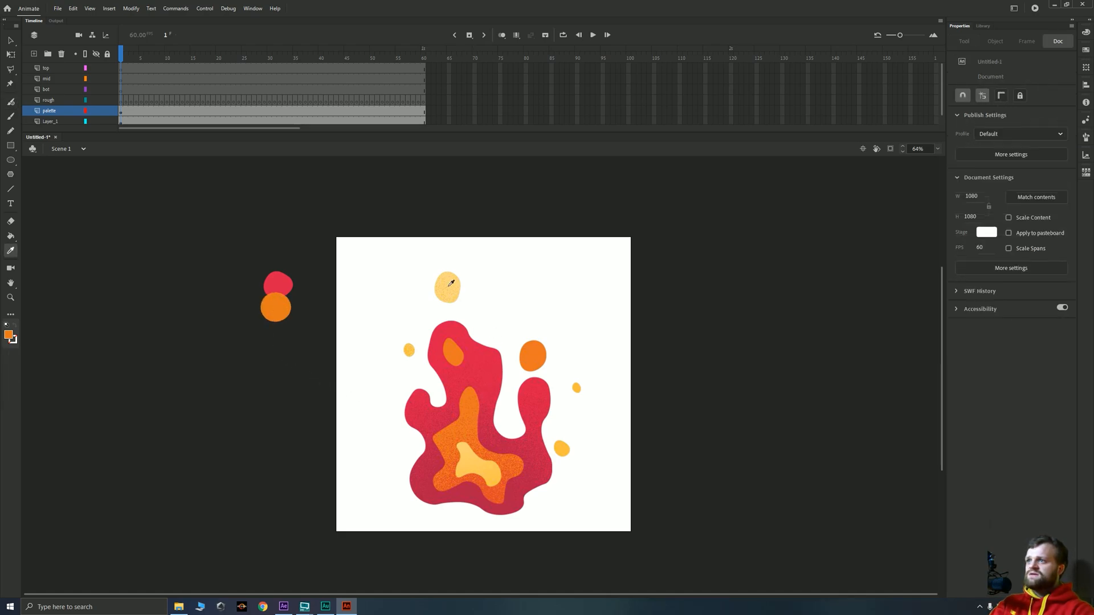
left_click(465, 444)
key("b")
left_click_drag(285, 327, 277, 328)
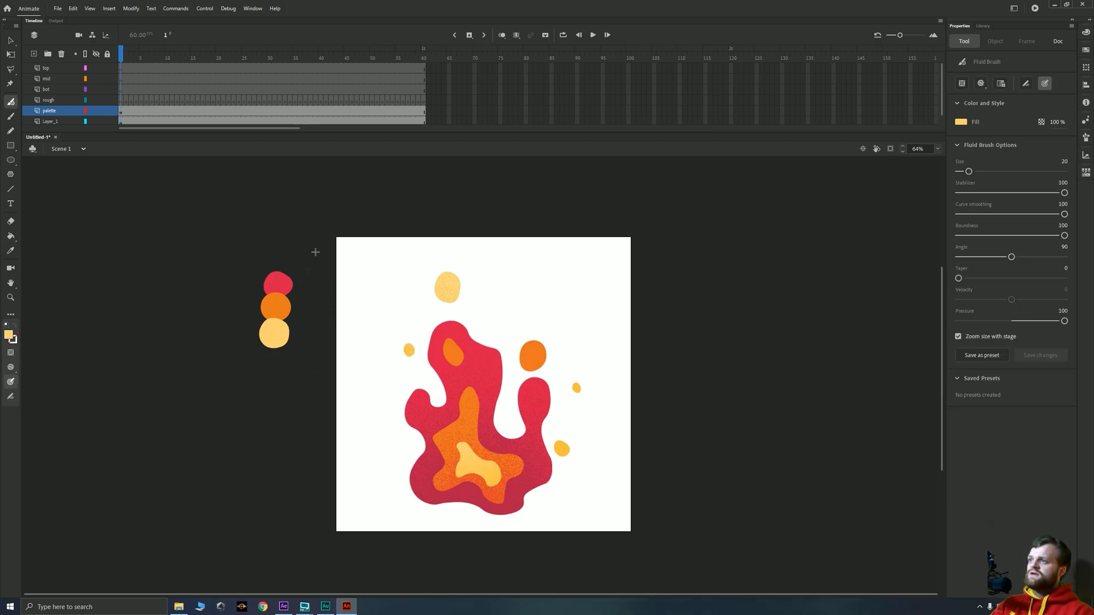
key("i")
left_click(282, 281)
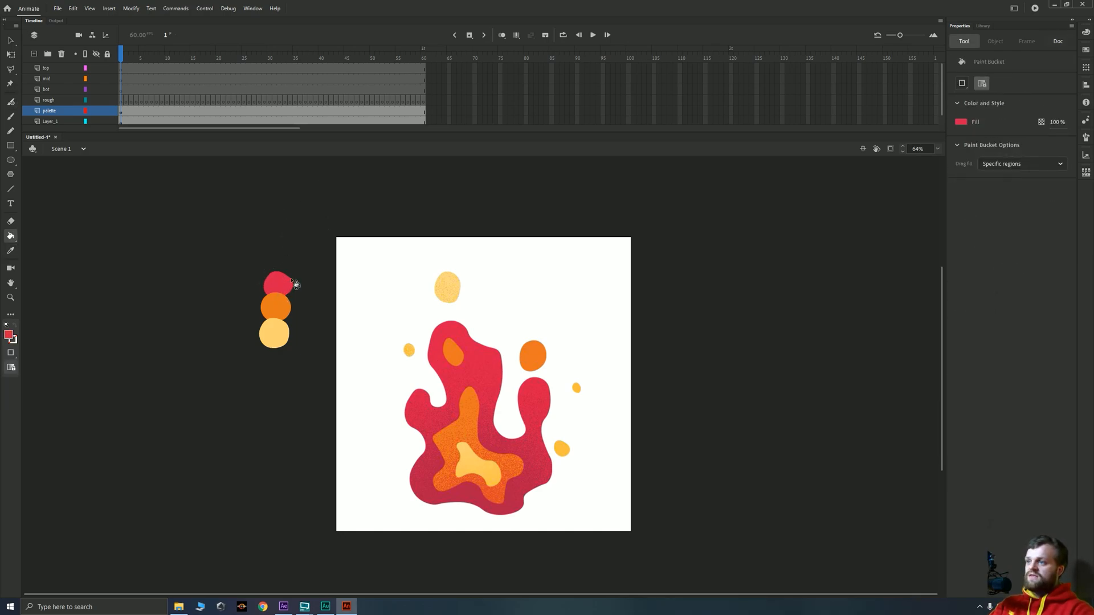
Set the FLAME instance's Alpha to 18% and lock Layer_1
key("v")
left_click(447, 338)
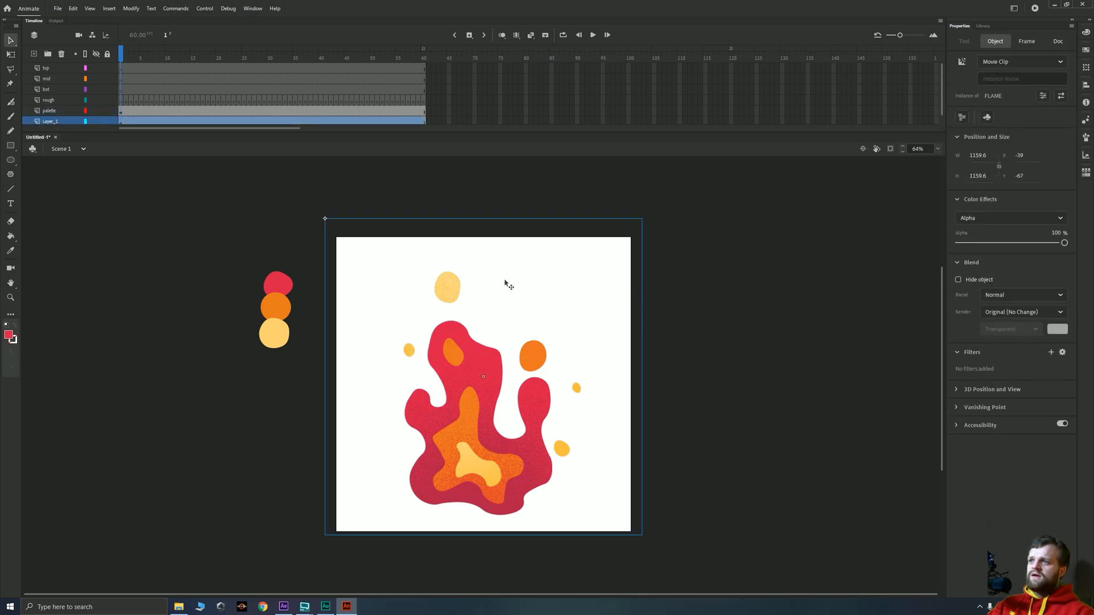
mouse_move(978, 244)
left_mouse_down()
mouse_move(965, 242)
mouse_move(978, 243)
left_mouse_up()
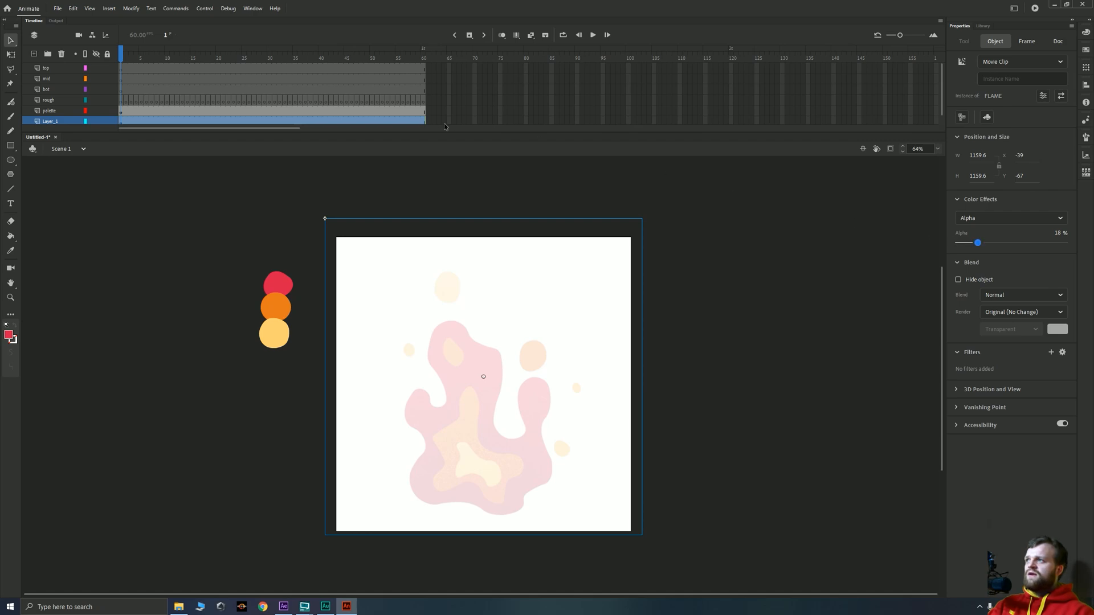
left_click(106, 121)
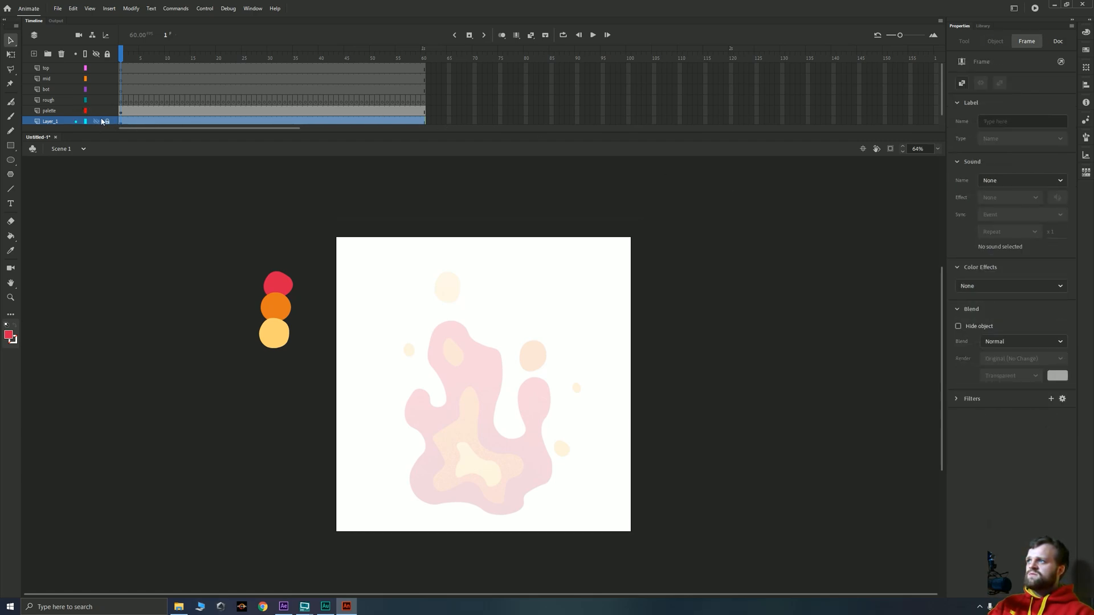
Draw curvy Fluid Brush test strokes on frame 1 of the rough layer, reducing the brush size from 20 to 10
left_click(126, 102)
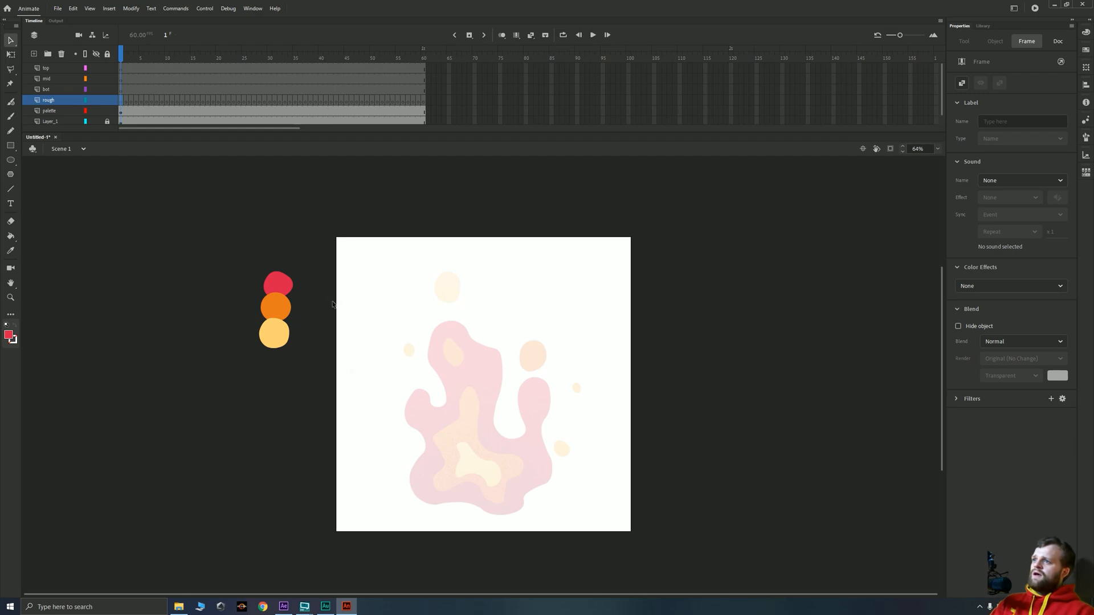
key("b")
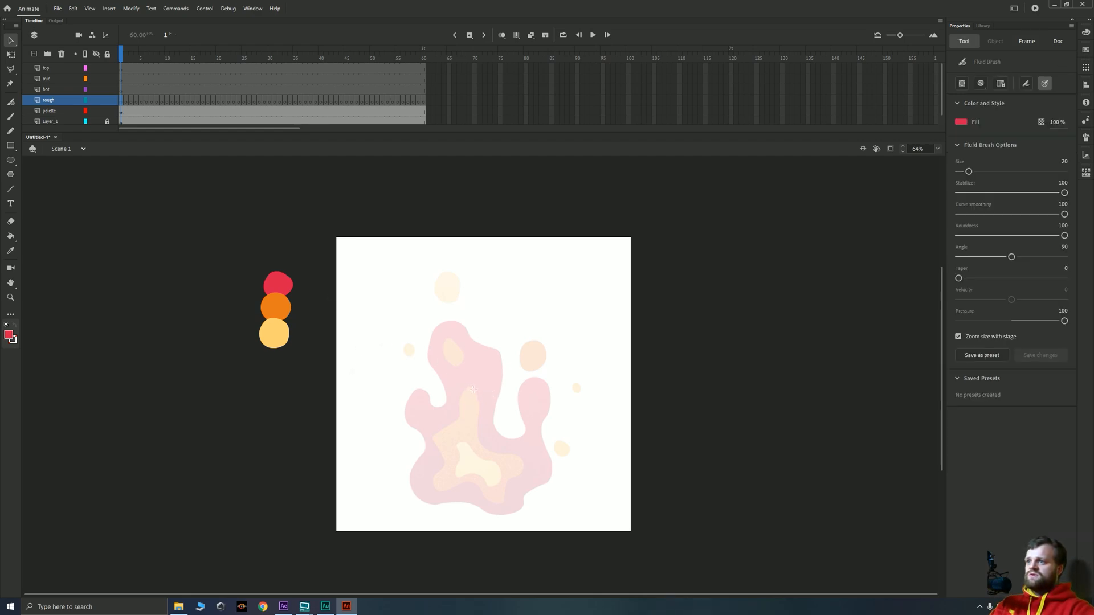
mouse_move(466, 388)
left_mouse_down()
mouse_move(450, 349)
mouse_move(389, 344)
mouse_move(405, 364)
left_mouse_up()
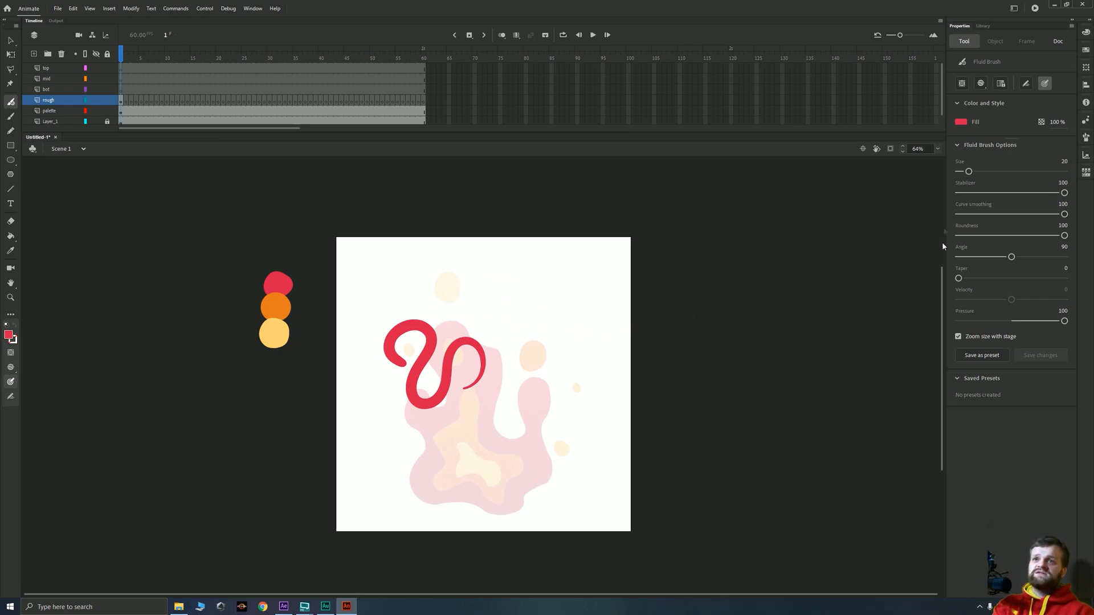
left_click_drag(969, 171, 966, 172)
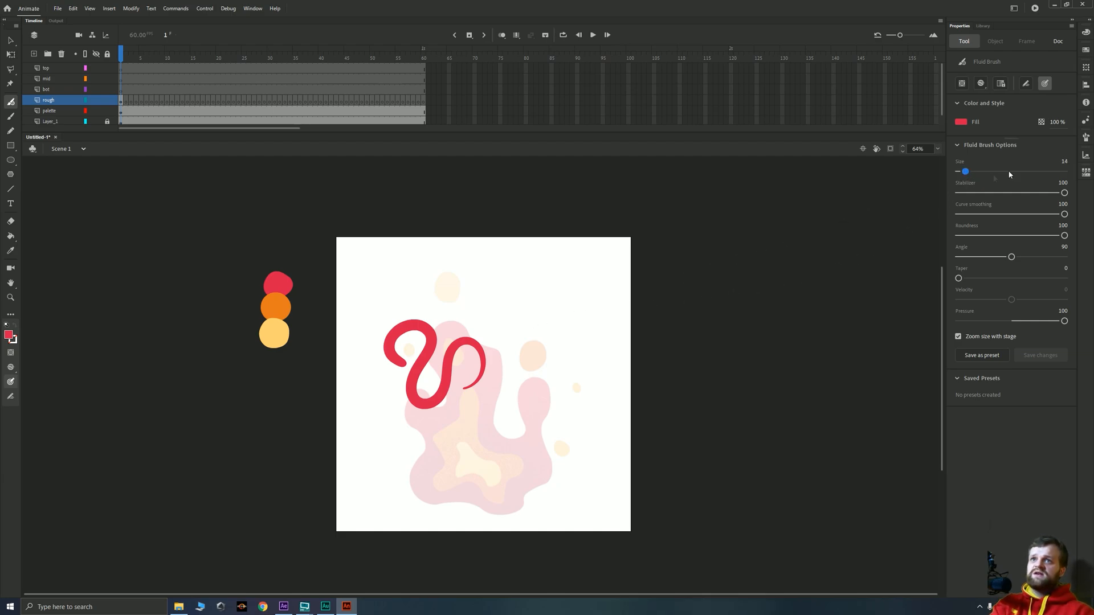
left_click_drag(1064, 164, 1055, 160)
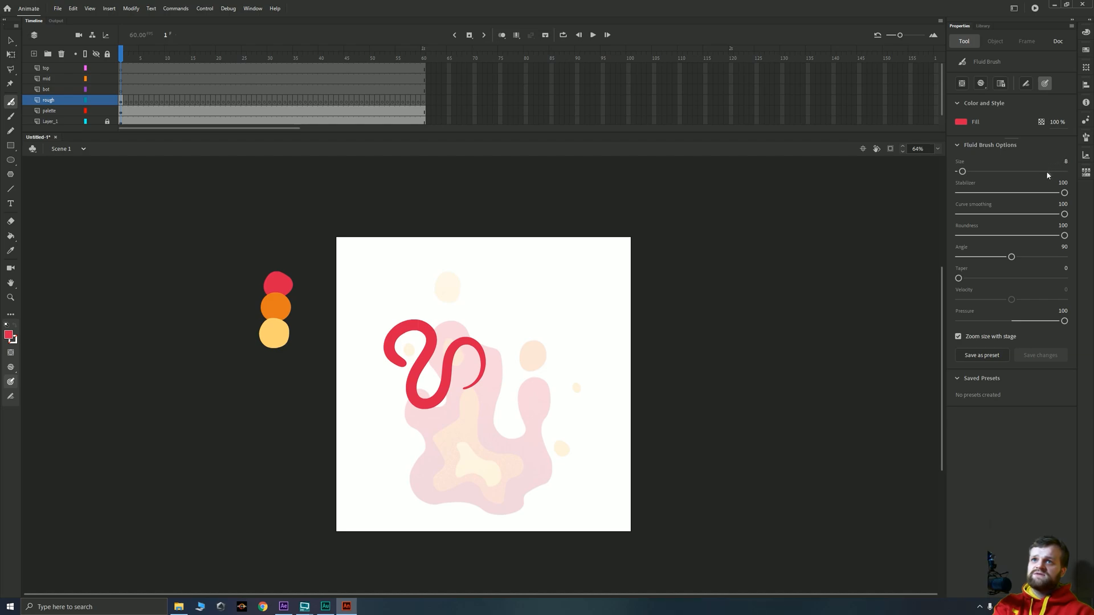
left_click_drag(968, 172, 961, 185)
mouse_move(442, 305)
left_mouse_down()
mouse_move(409, 297)
mouse_move(405, 270)
mouse_move(362, 289)
mouse_move(337, 351)
mouse_move(360, 413)
mouse_move(398, 447)
mouse_move(515, 421)
left_mouse_up()
Try freehand strokes with a lower Stabilizer value, and draw comparison strokes with Stabilizer and Curve smoothing at 100
left_click_drag(1063, 193, 995, 193)
mouse_move(503, 360)
left_mouse_down()
mouse_move(532, 316)
mouse_move(513, 268)
mouse_move(587, 310)
mouse_move(578, 392)
left_mouse_up()
left_click_drag(960, 193, 1091, 182)
mouse_move(512, 347)
left_mouse_down()
mouse_move(515, 377)
mouse_move(565, 380)
mouse_move(523, 445)
mouse_move(532, 413)
mouse_move(529, 479)
mouse_move(487, 460)
left_mouse_up()
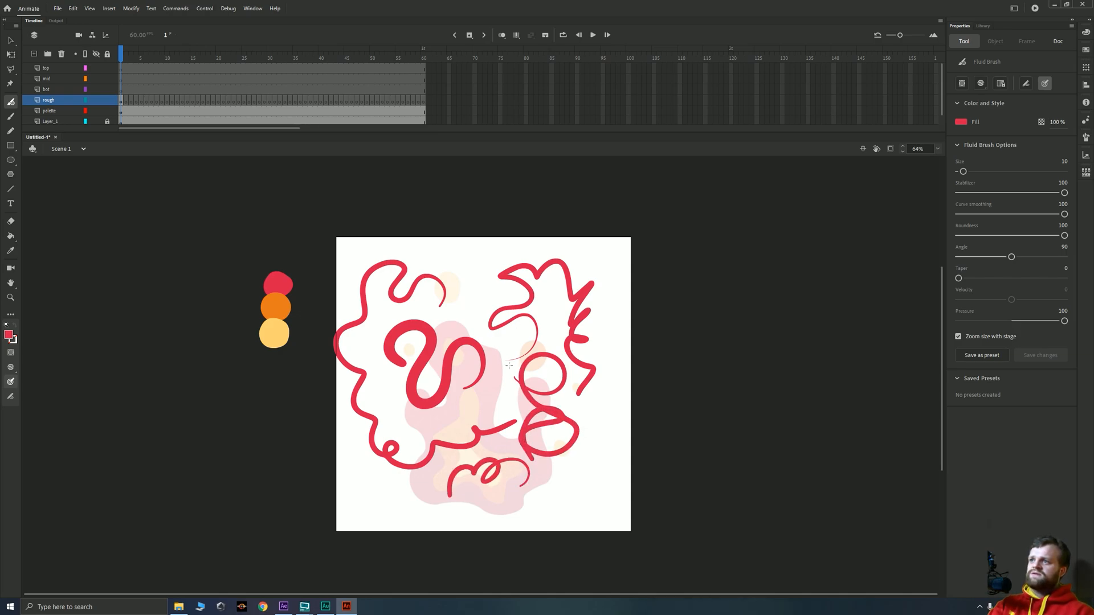
mouse_move(1064, 214)
left_mouse_down()
mouse_move(989, 214)
mouse_move(1076, 221)
left_mouse_up()
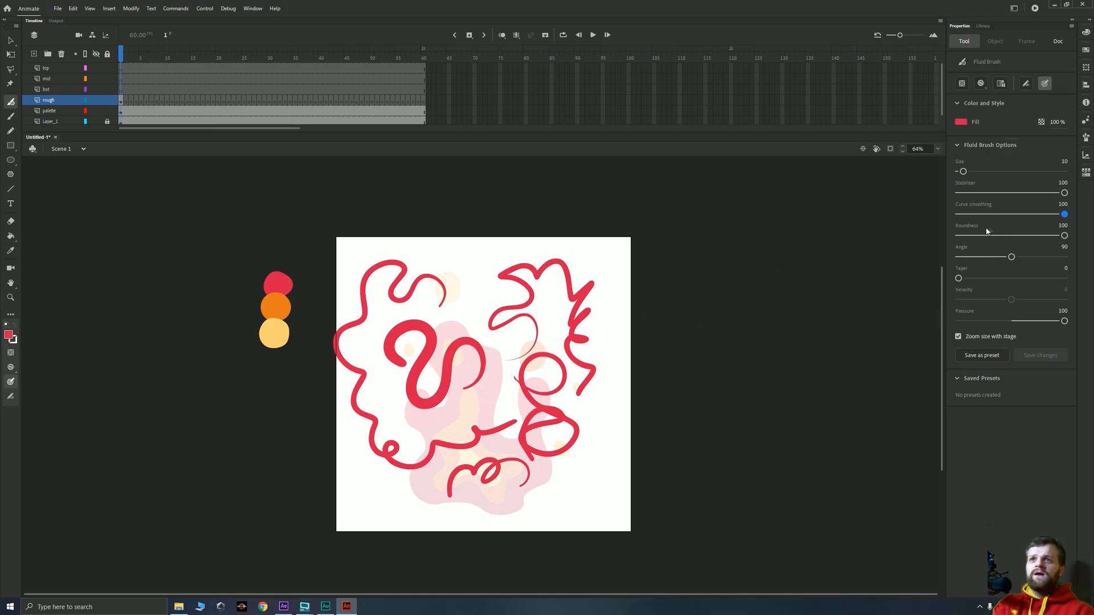
Try a wavy stroke along the stage's right edge with Roundness at 5, and restore Roundness to 100
left_click_drag(1063, 235, 958, 236)
mouse_move(540, 493)
left_mouse_down()
mouse_move(598, 481)
mouse_move(592, 455)
mouse_move(628, 405)
mouse_move(614, 383)
mouse_move(618, 329)
mouse_move(605, 338)
mouse_move(611, 301)
left_mouse_up()
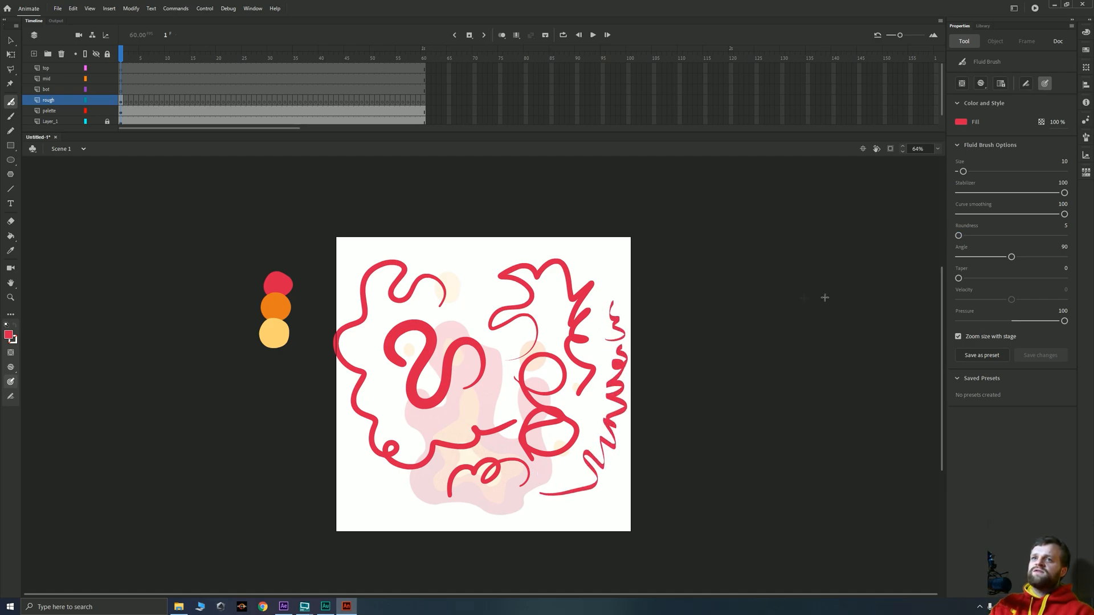
left_click_drag(959, 231, 1089, 247)
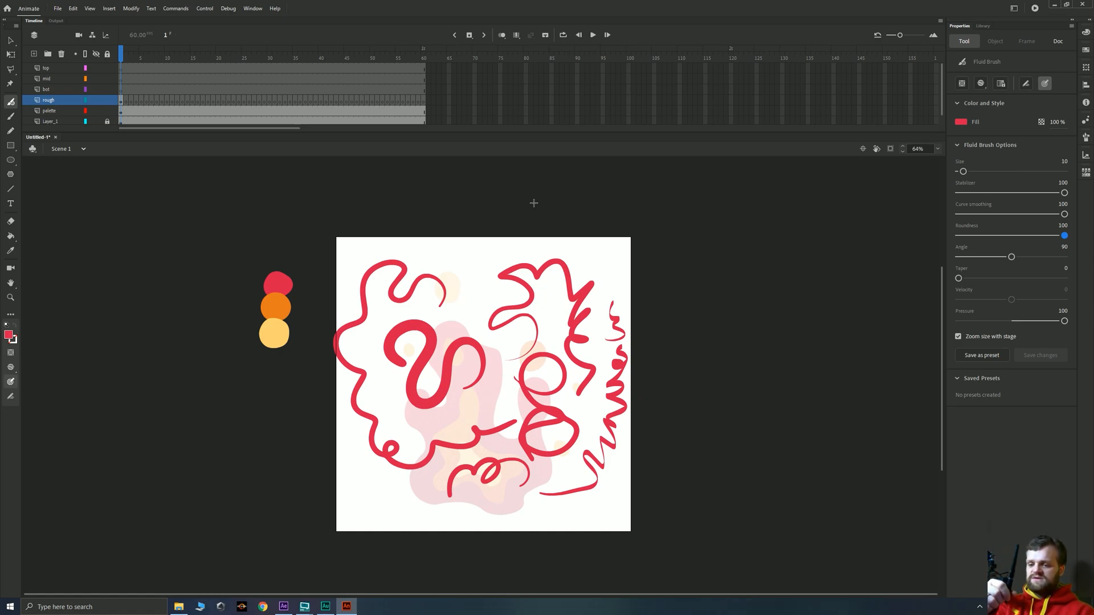
Try a wavy stroke with Taper at 100, and draw another short curve with Taper back at 0
left_click_drag(958, 278, 1065, 279)
mouse_move(489, 289)
left_mouse_down()
mouse_move(482, 241)
mouse_move(459, 256)
mouse_move(432, 243)
mouse_move(440, 291)
left_mouse_up()
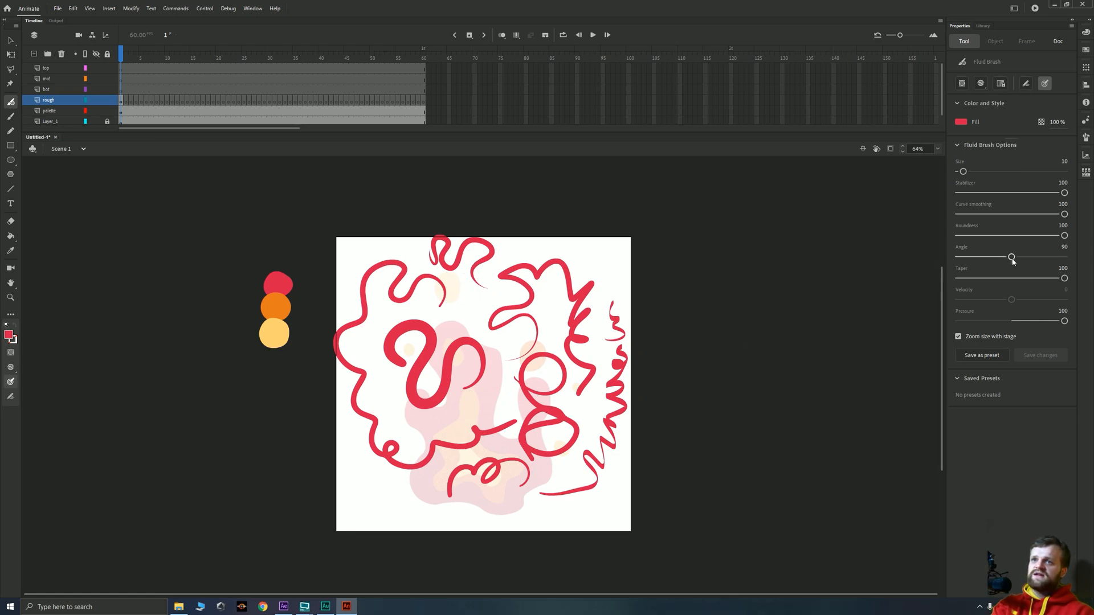
left_click_drag(1064, 278, 958, 278)
left_click_drag(585, 264, 577, 297)
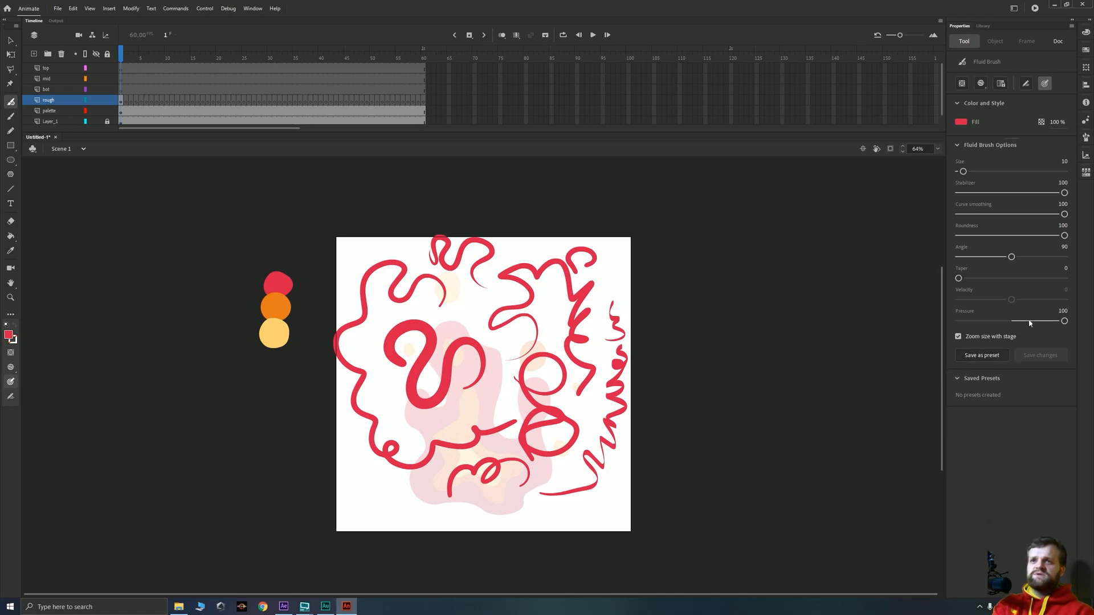
Delete all test strokes from frame 1 of the rough layer
left_click(121, 103)
key("Delete")
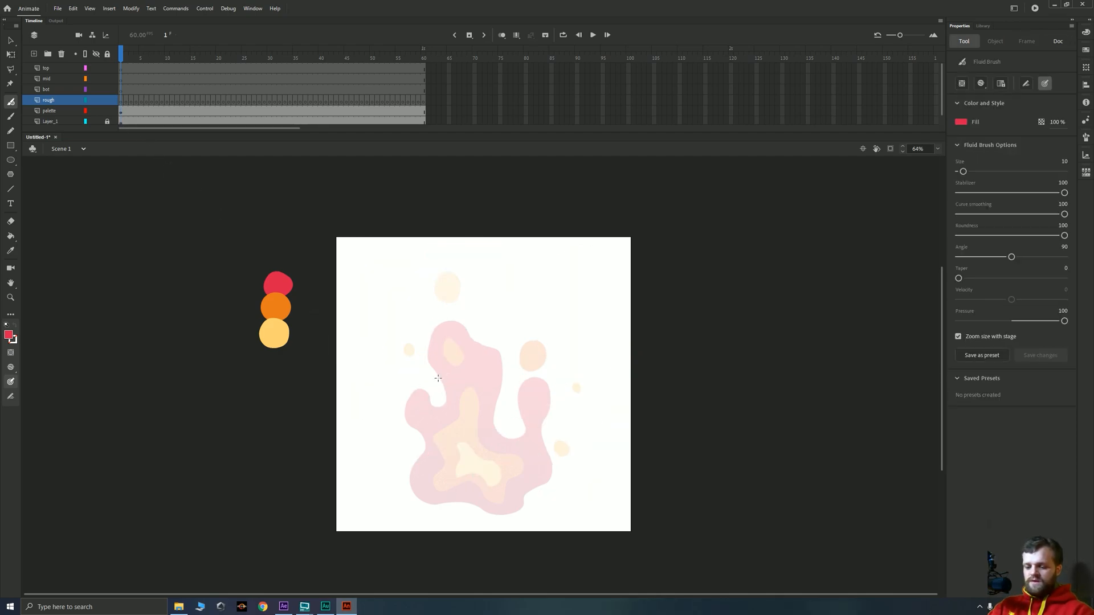
Trace the large outer flame as a closed red outline on frame 1 of the rough layer and fill it with red
key("ctrl+equal")
scroll(368, 409, "down", 1)
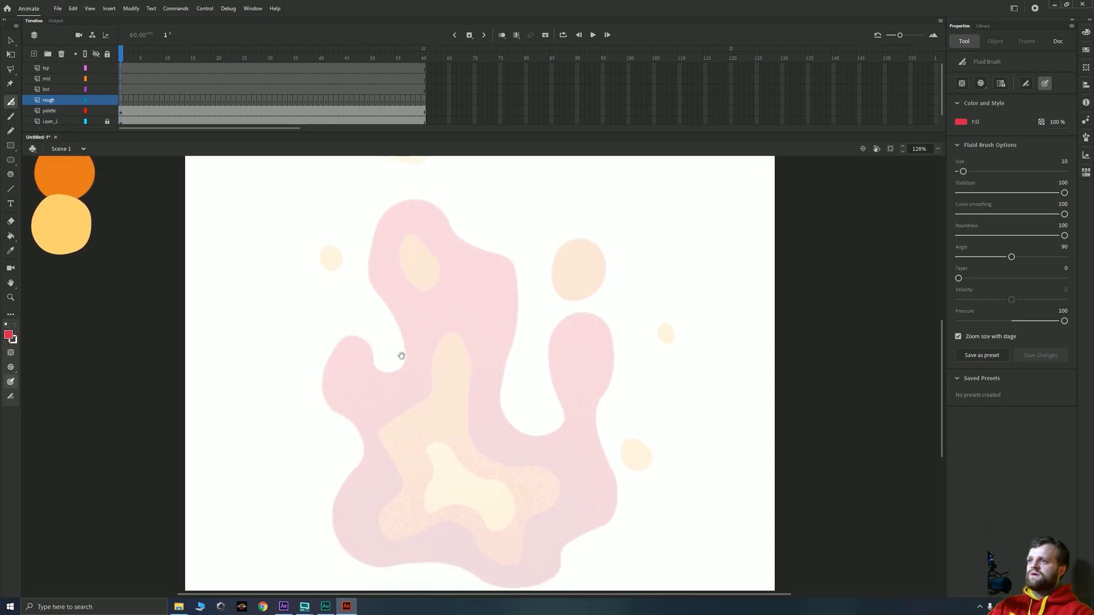
mouse_move(507, 418)
left_mouse_down()
mouse_move(502, 360)
mouse_move(520, 299)
mouse_move(504, 258)
mouse_move(460, 246)
mouse_move(438, 212)
mouse_move(398, 199)
mouse_move(360, 235)
mouse_move(370, 301)
mouse_move(408, 363)
mouse_move(372, 335)
mouse_move(320, 381)
mouse_move(324, 361)
left_mouse_up()
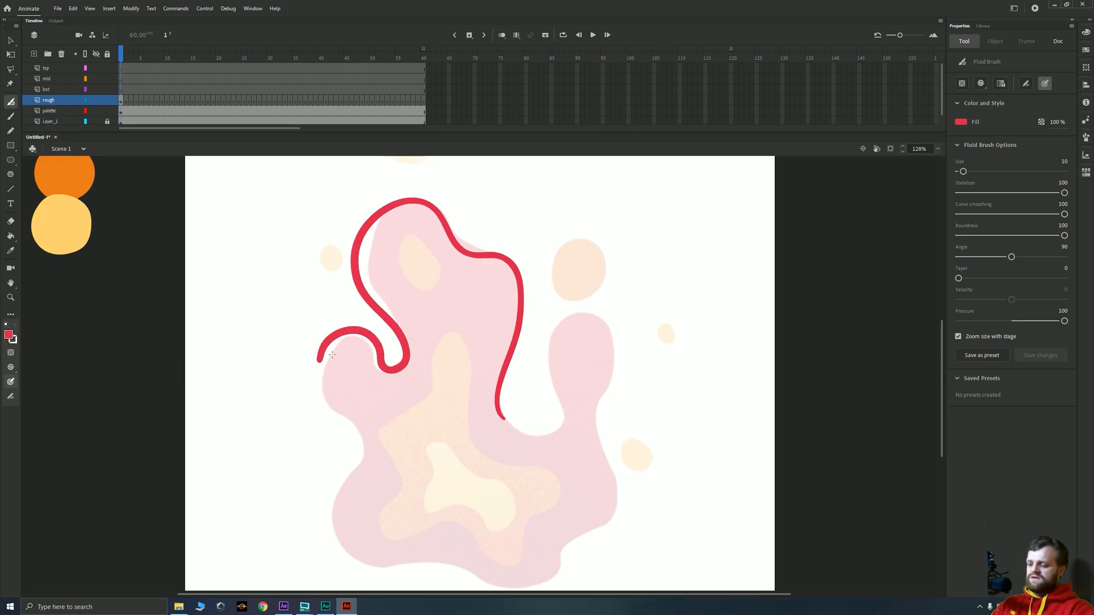
key("ctrl+z")
mouse_move(479, 247)
left_mouse_down()
mouse_move(434, 203)
mouse_move(407, 199)
mouse_move(364, 245)
mouse_move(361, 273)
mouse_move(399, 344)
mouse_move(398, 368)
mouse_move(380, 374)
mouse_move(363, 343)
mouse_move(346, 341)
mouse_move(327, 359)
mouse_move(321, 388)
mouse_move(365, 435)
mouse_move(336, 521)
mouse_move(344, 553)
mouse_move(372, 562)
mouse_move(441, 554)
mouse_move(507, 580)
mouse_move(541, 579)
mouse_move(567, 532)
mouse_move(607, 504)
mouse_move(588, 405)
mouse_move(604, 338)
mouse_move(583, 315)
mouse_move(558, 335)
mouse_move(565, 412)
mouse_move(554, 438)
mouse_move(503, 433)
mouse_move(492, 398)
mouse_move(520, 293)
mouse_move(508, 261)
mouse_move(480, 238)
left_mouse_up()
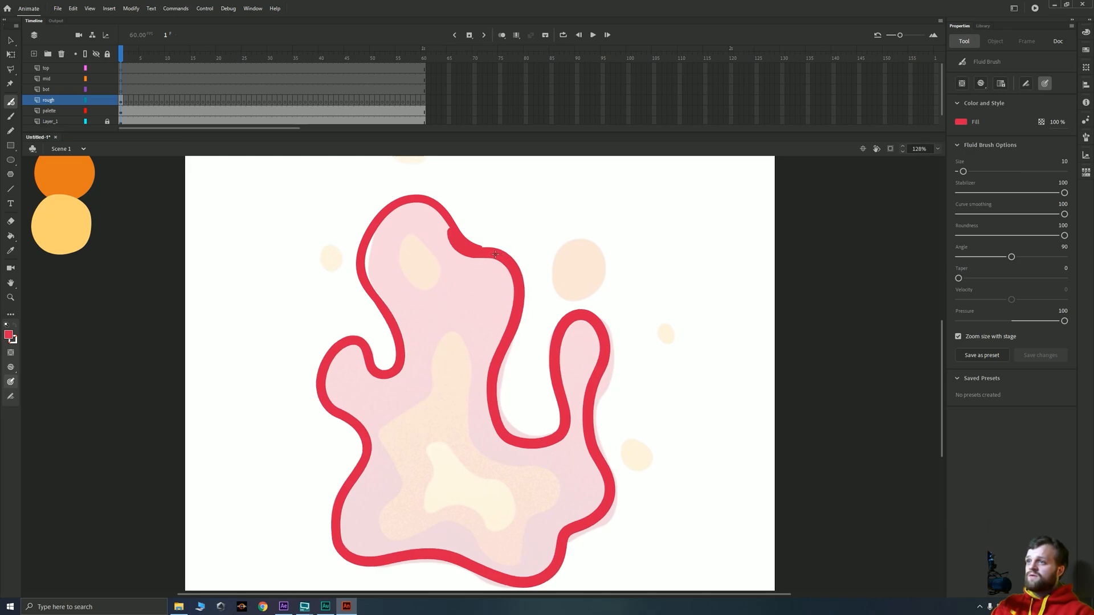
mouse_move(460, 243)
left_mouse_down()
mouse_move(508, 258)
mouse_move(437, 221)
left_mouse_up()
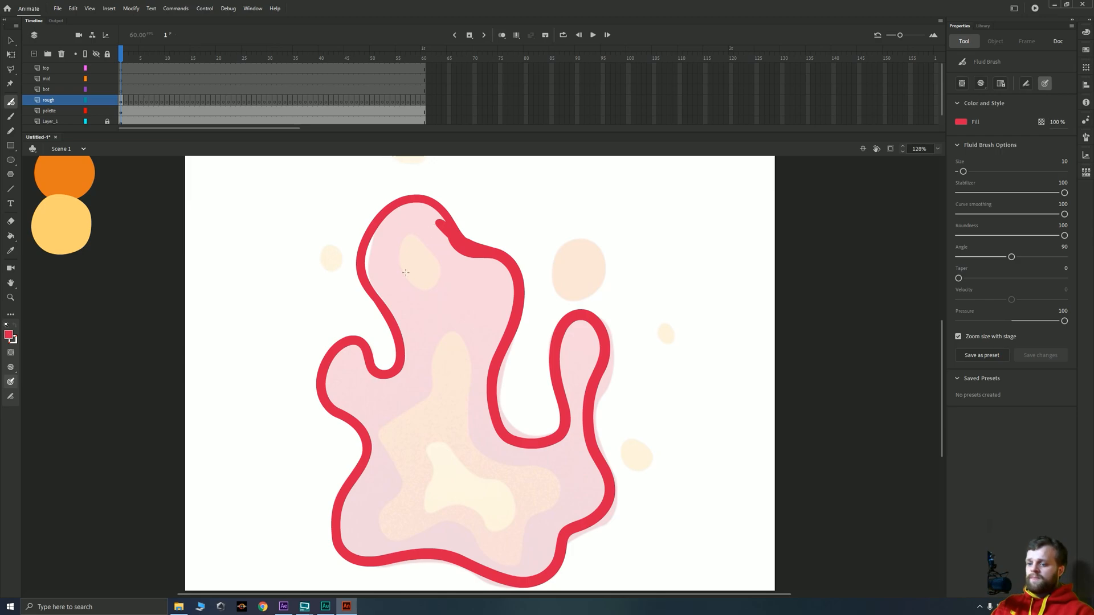
key("k")
left_click(454, 433)
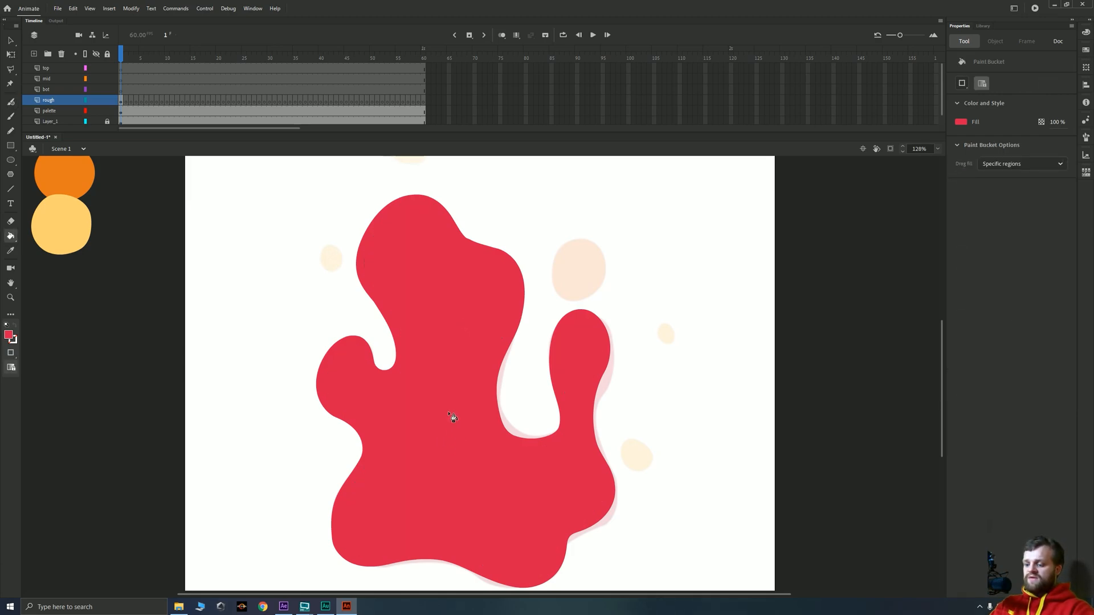
Draw a vertical Fluid Brush test stroke in the stage's upper-right area at 128% zoom with Zoom size with stage on
key("y")
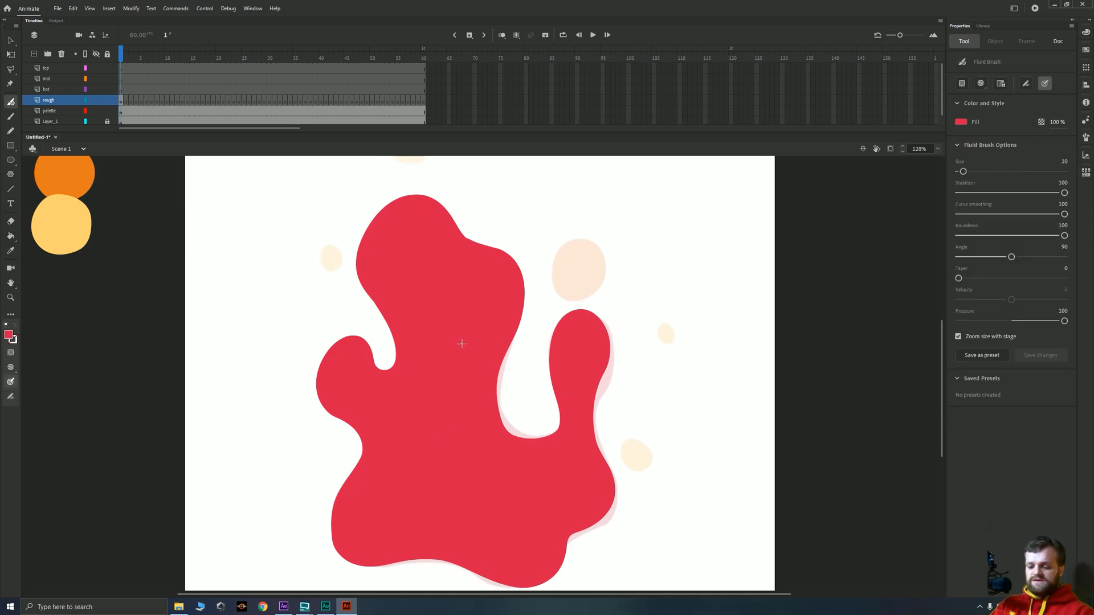
key("ctrl+minus")
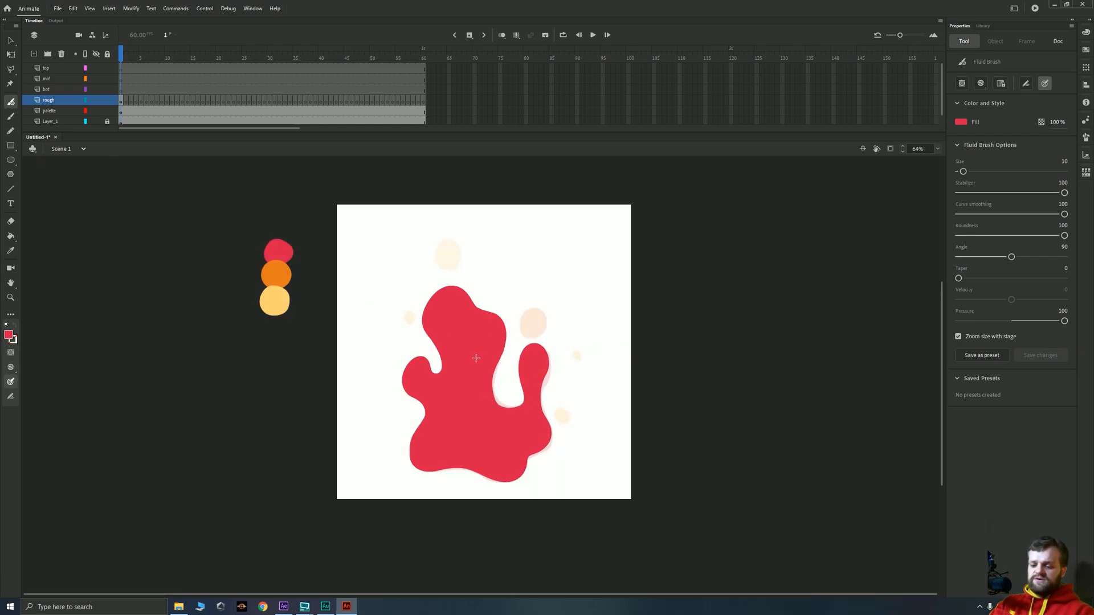
key("ctrl+equal")
key("b")
left_click_drag(625, 255, 560, 363)
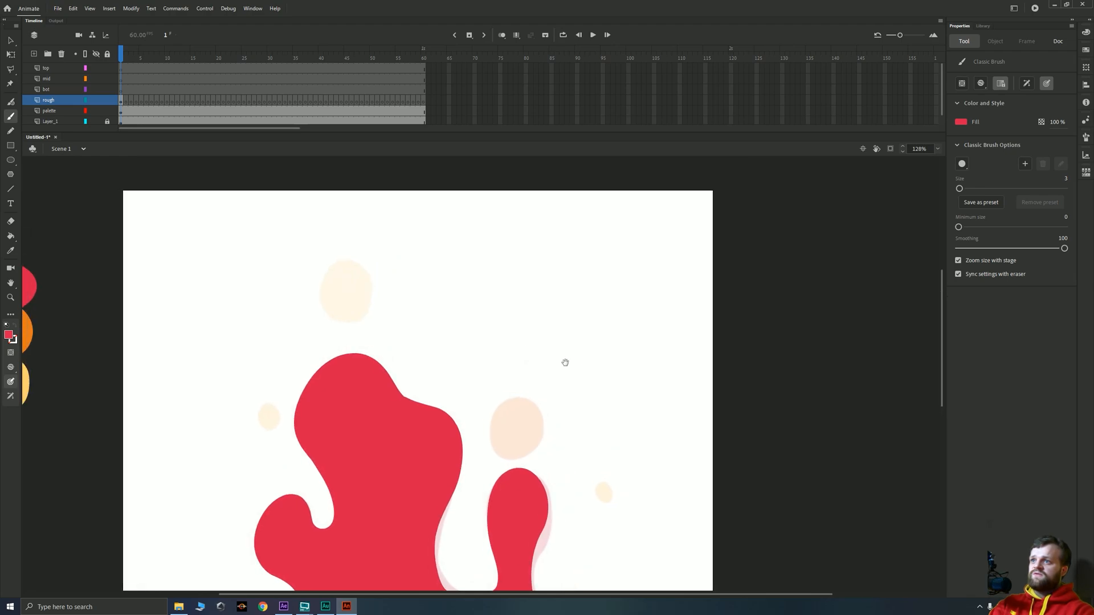
key("b")
mouse_move(635, 333)
left_mouse_down()
mouse_move(638, 251)
mouse_move(632, 339)
mouse_move(634, 249)
mouse_move(630, 348)
left_mouse_up()
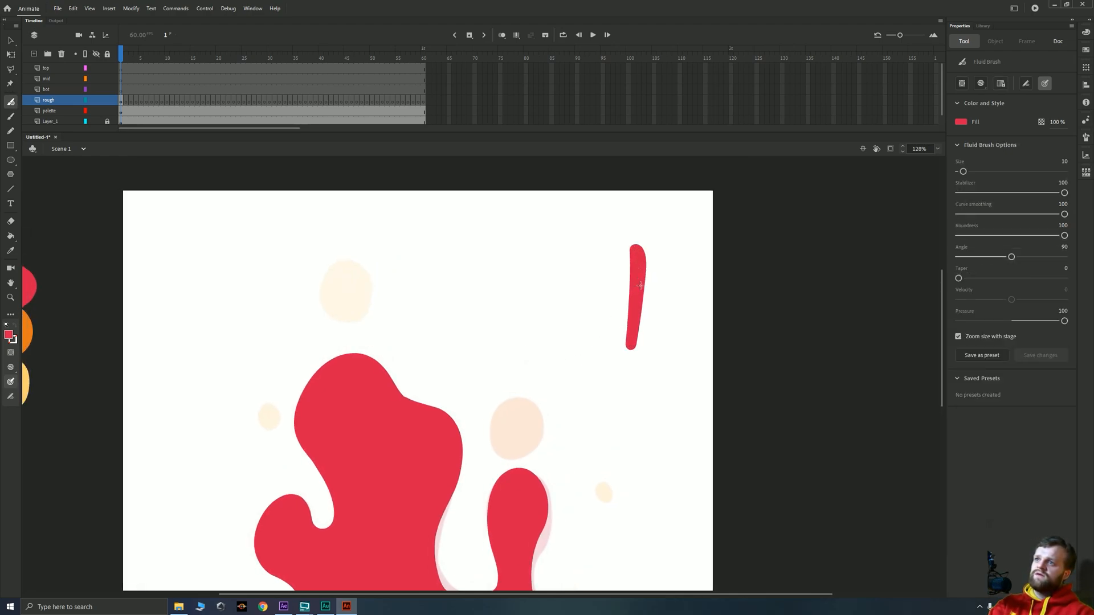
Draw more vertical test strokes at 32% zoom for comparison, first with Zoom size with stage on and finally with it off
key("ctrl+minus")
key("ctrl+minus")
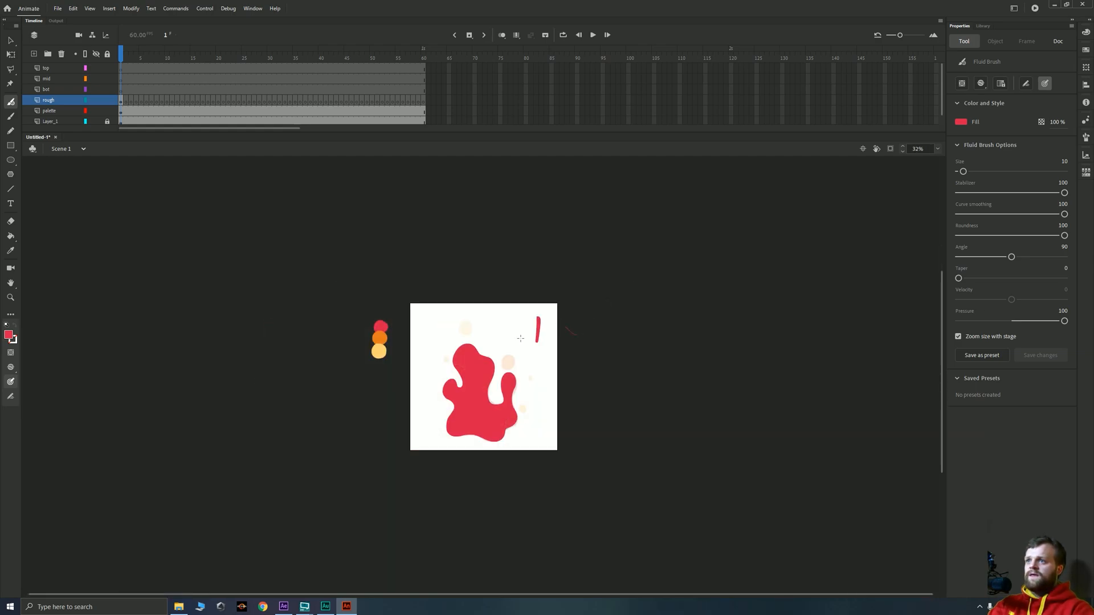
mouse_move(527, 336)
left_mouse_down()
mouse_move(530, 313)
mouse_move(529, 346)
mouse_move(521, 343)
left_mouse_up()
left_click(958, 336)
mouse_move(511, 339)
left_mouse_down()
mouse_move(512, 313)
mouse_move(511, 345)
left_mouse_up()
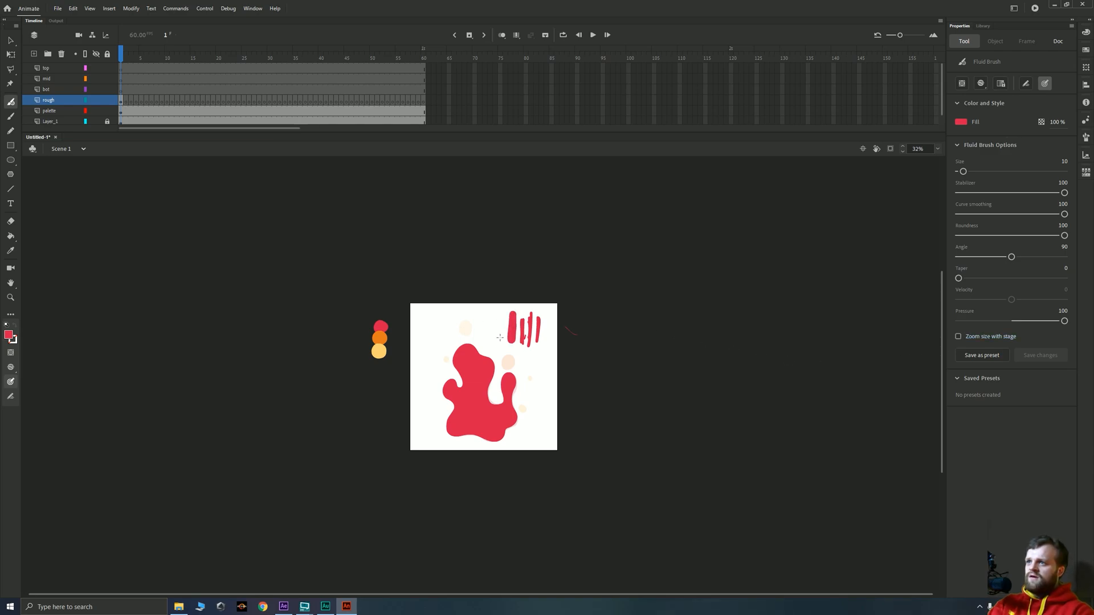
Draw further vertical Fluid Brush test strokes at 128% and 512% zoom with Zoom size with stage off
key("ctrl+equal")
key("ctrl+equal")
mouse_move(531, 253)
left_mouse_down()
mouse_move(513, 447)
mouse_move(542, 378)
mouse_move(540, 339)
mouse_move(539, 421)
left_mouse_up()
key("ctrl+equal")
key("ctrl+equal")
left_click_drag(660, 395, 659, 420)
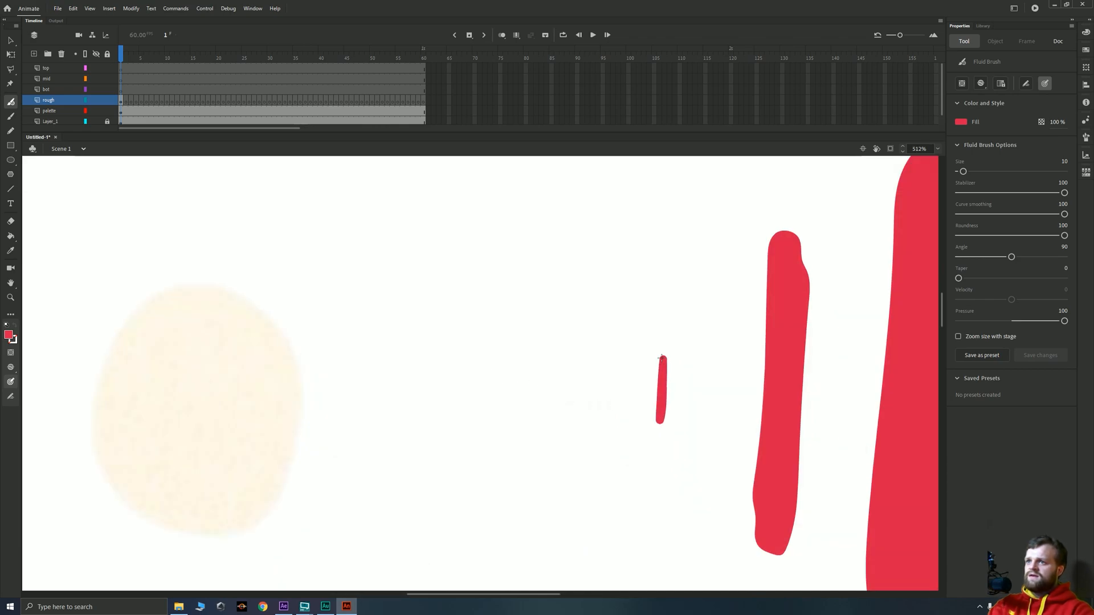
key("ctrl+minus")
key("ctrl+minus")
key("ctrl+minus")
key("ctrl+minus")
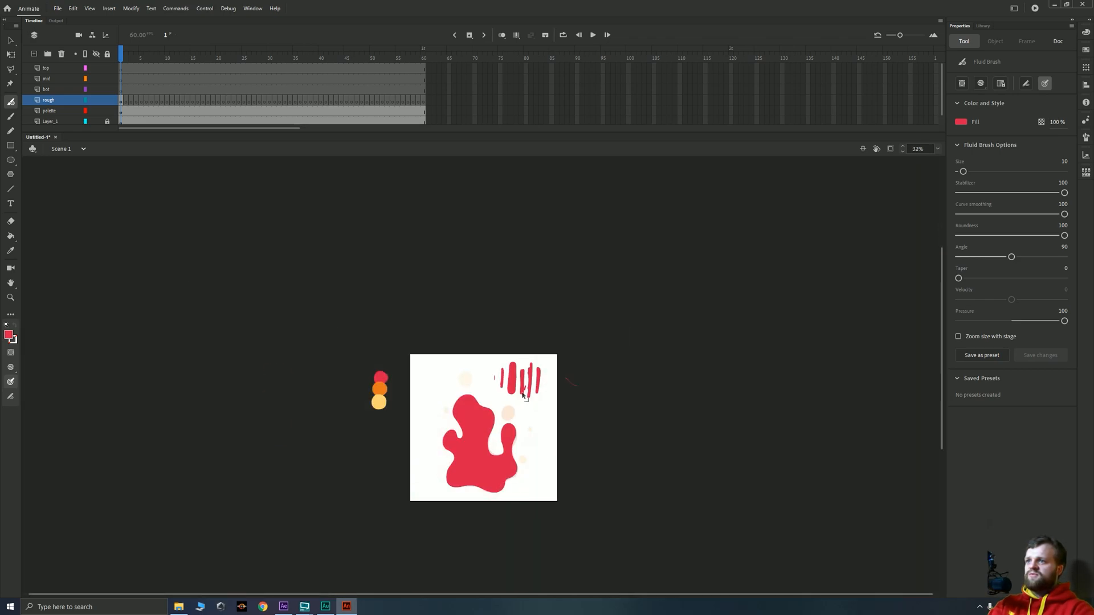
Delete all vertical test strokes beside the flame on frame 1 of the rough layer
key("v")
left_click_drag(568, 362, 491, 395)
left_click_drag(588, 402, 488, 330)
key("Delete")
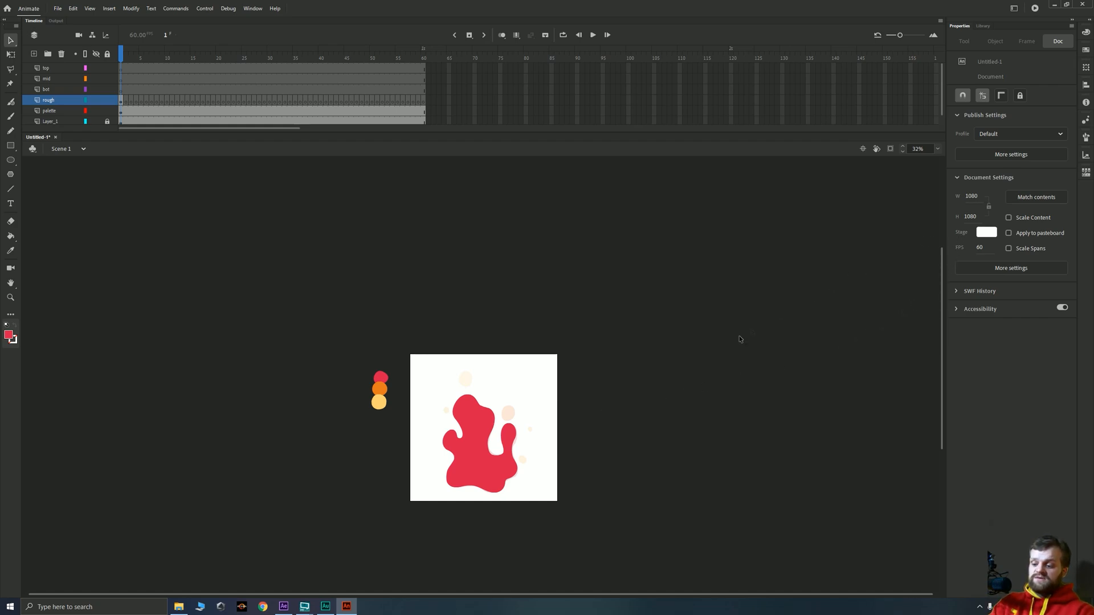
Turn Zoom size with stage back on for the Fluid Brush
key("b")
left_click(957, 336)
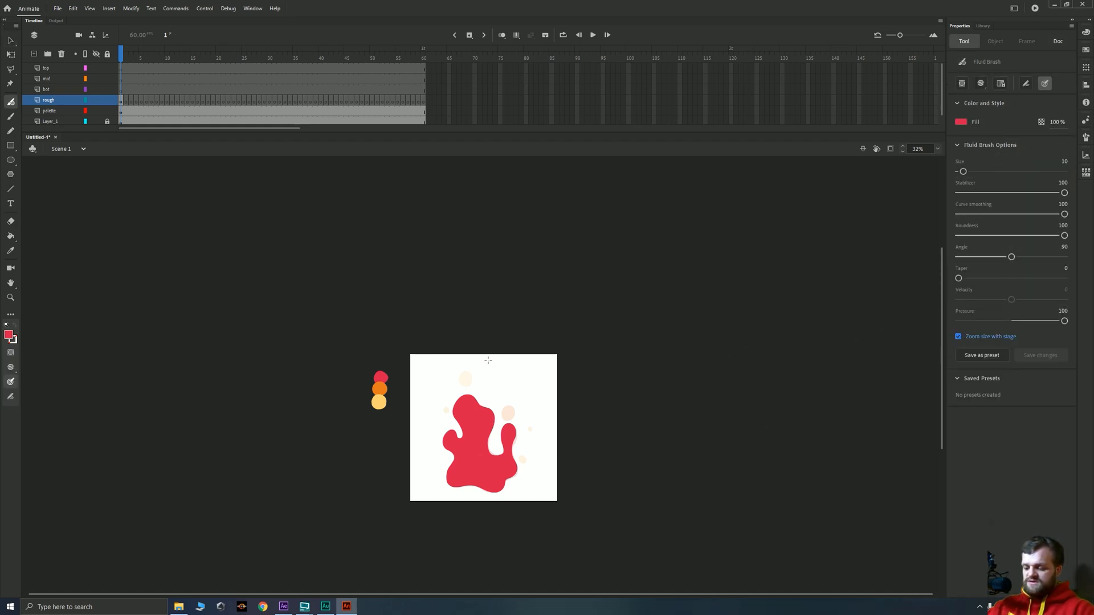
key("ctrl+equal")
key("ctrl+equal")
left_click_drag(492, 326, 529, 282)
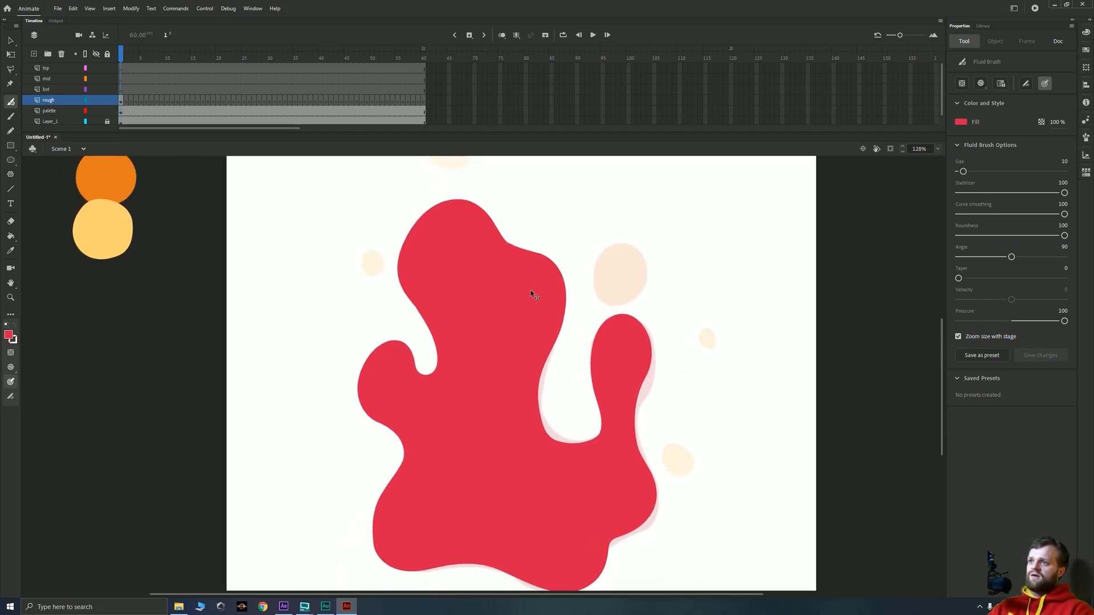
key("ctrl+minus")
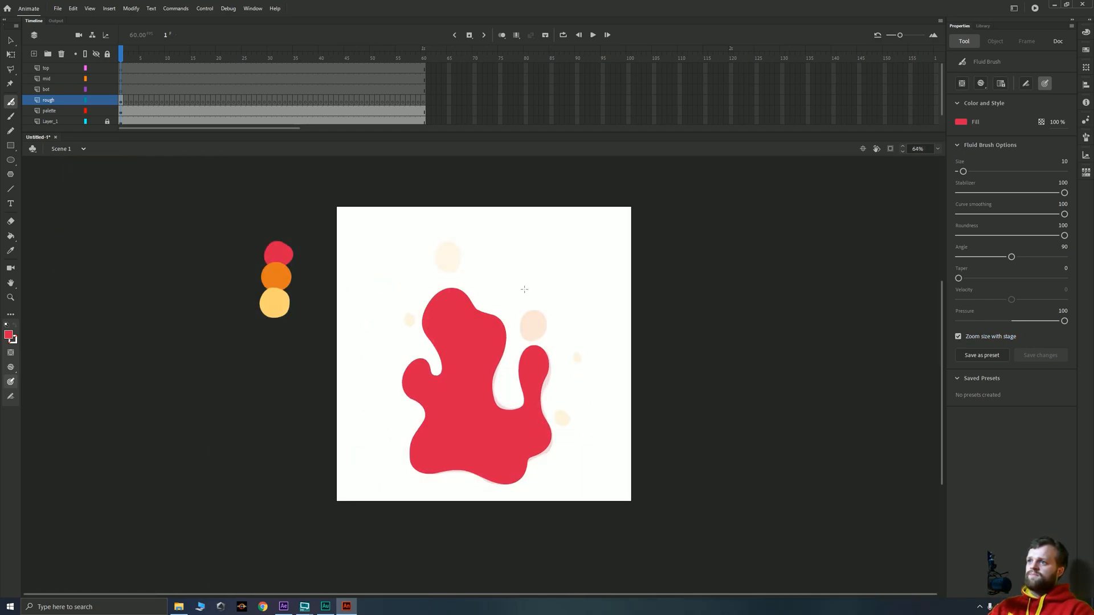
Hide the palette and rough layers to show only the Layer_1 reference, make the timeline taller, and go to frame 60
left_click(121, 102)
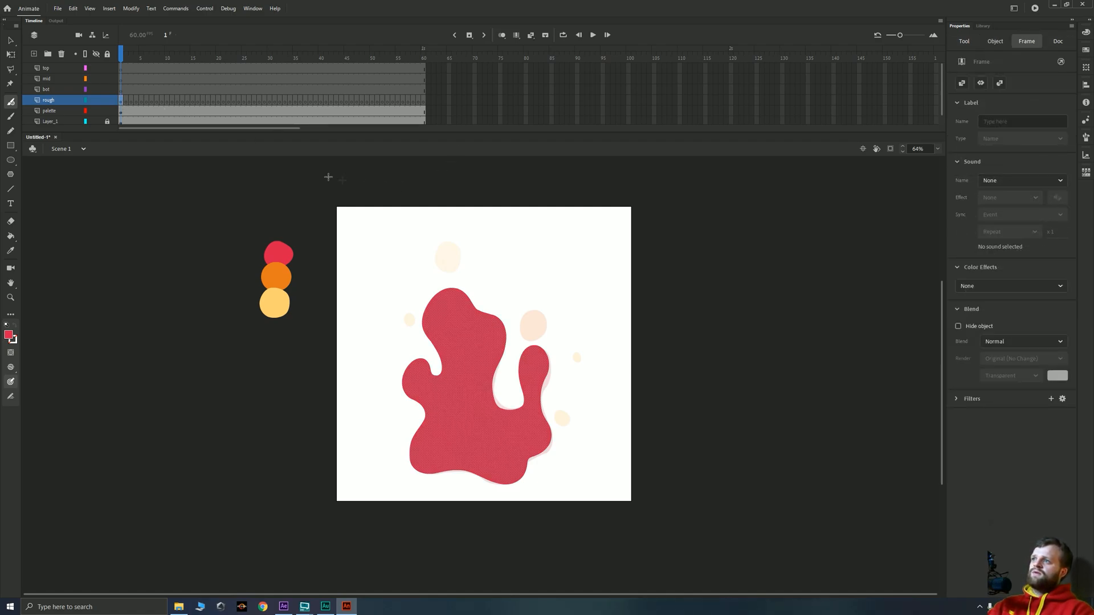
left_click(96, 122)
left_click(97, 111)
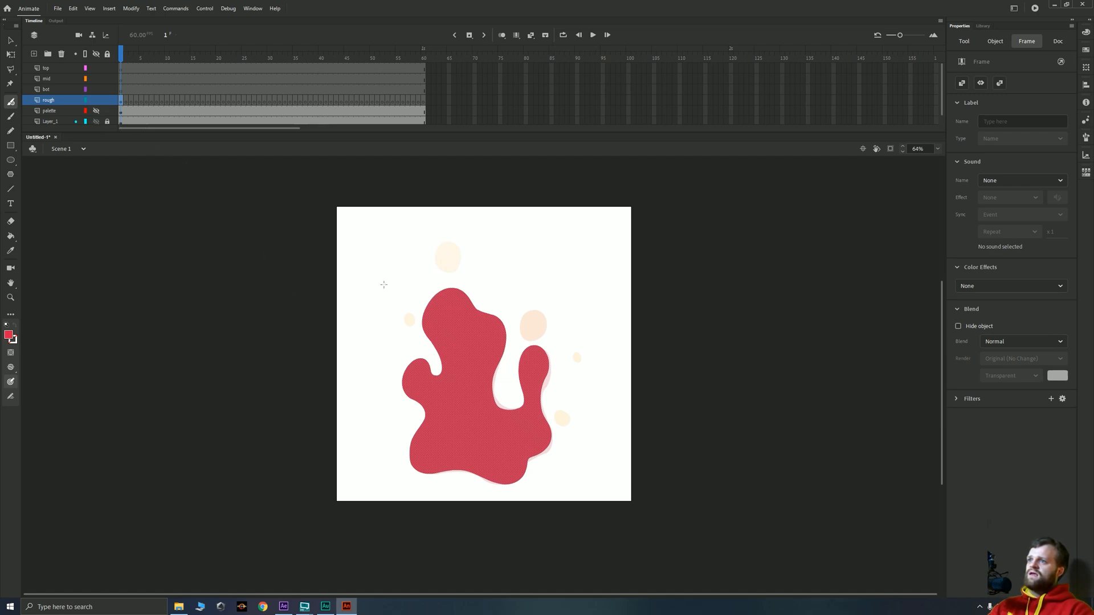
left_click(97, 121)
left_click_drag(123, 132, 123, 147)
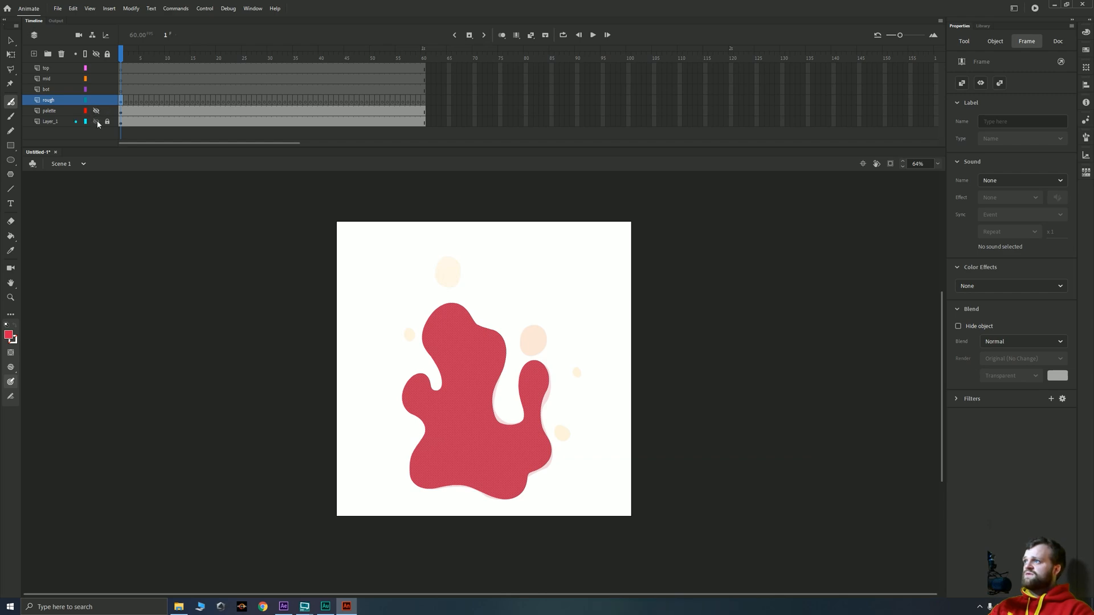
left_click(96, 101)
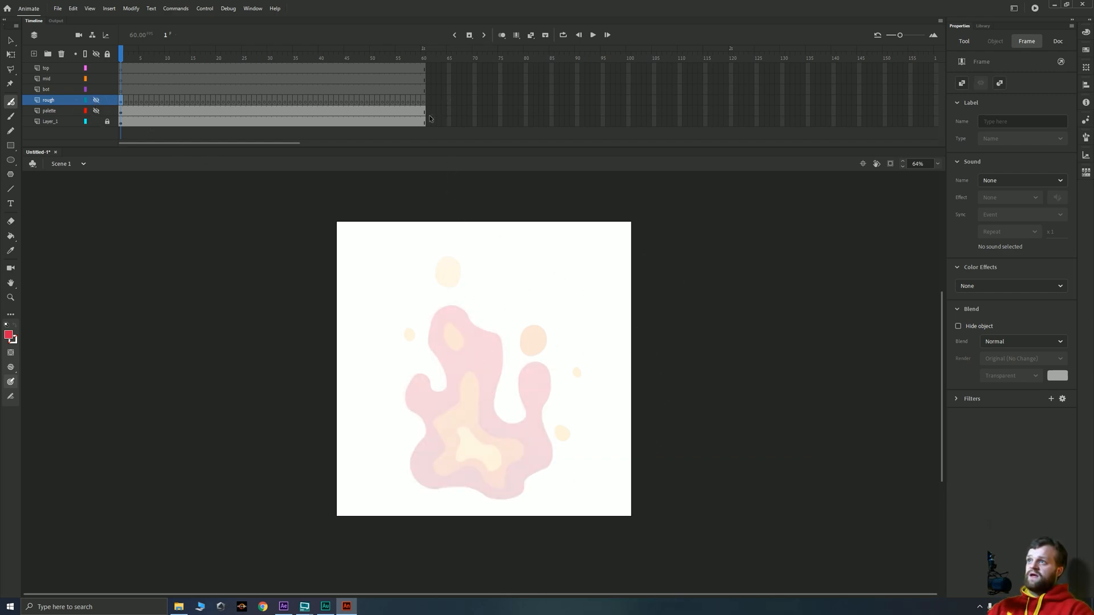
left_click(424, 104)
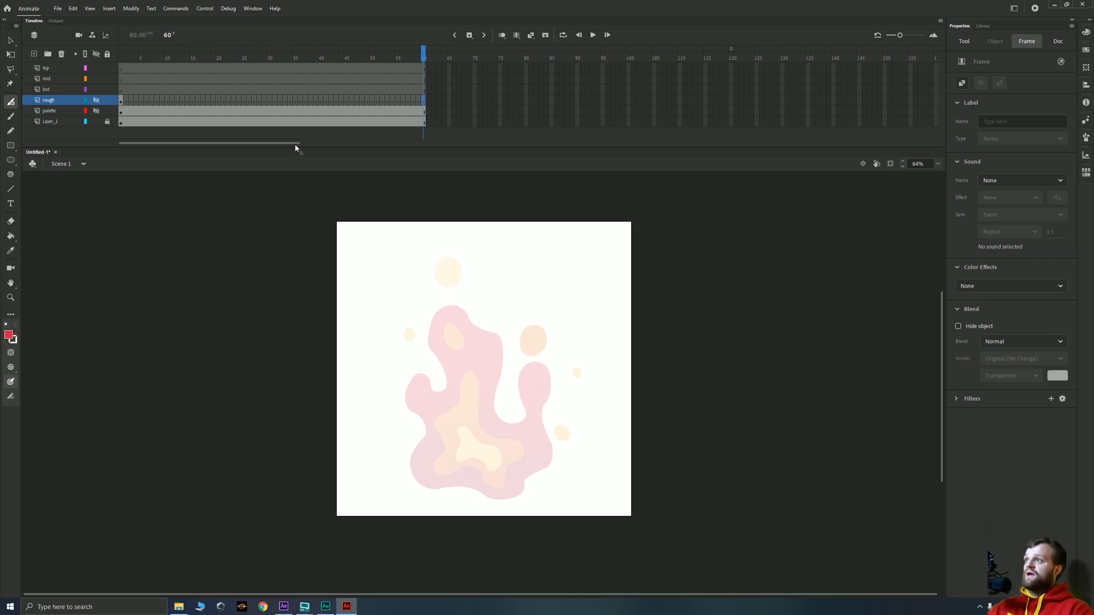
Show the palette and rough layers again and check the rough layer's first frames with the Fluid Brush active
left_click(96, 110)
left_click(124, 101)
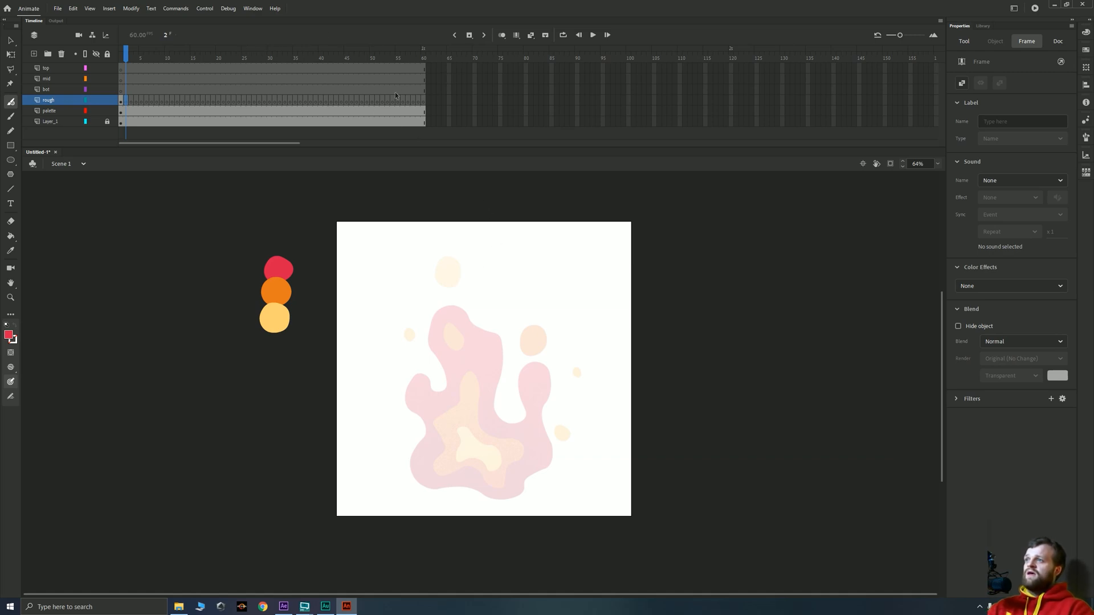
left_click(416, 141)
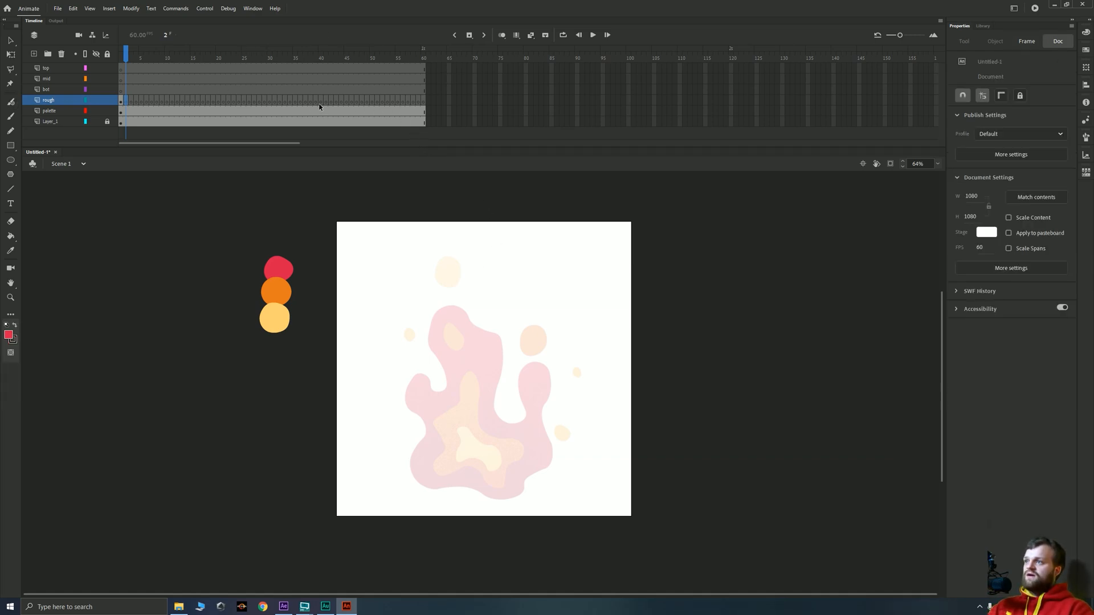
key("b")
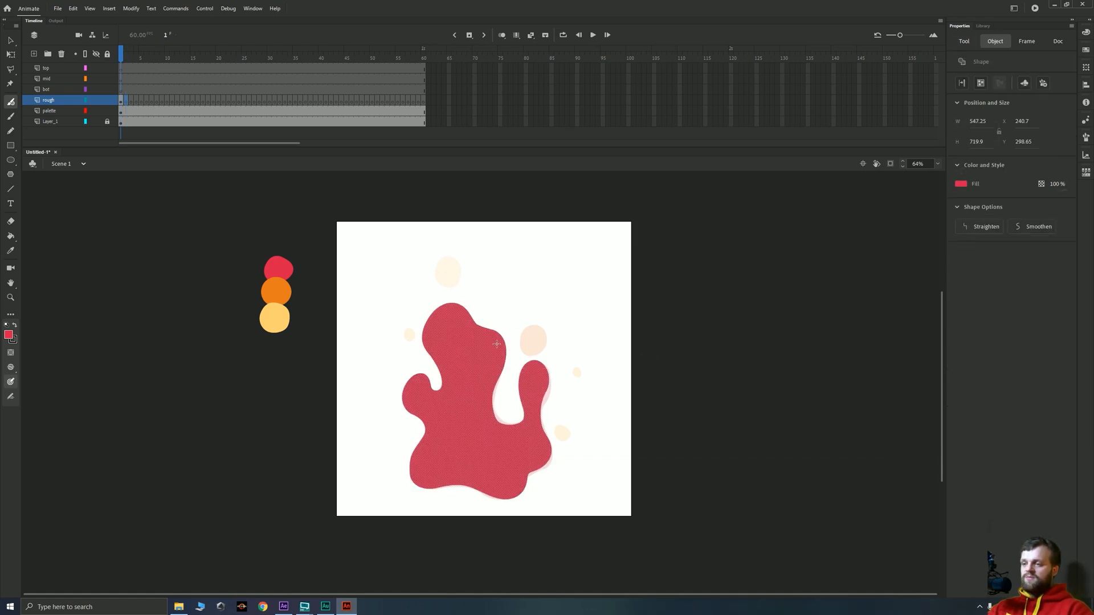
key(".")
key(".")
key(".")
key(".")
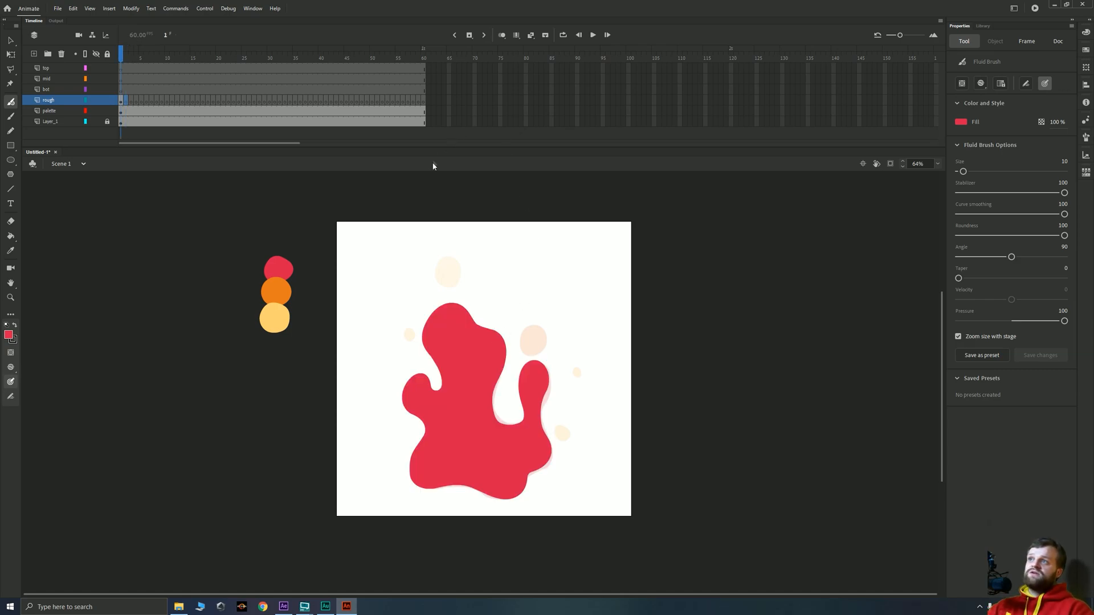
Turn on onion skinning, go to frame 2 of the rough layer, and open the advanced onion skin settings
left_click(503, 36)
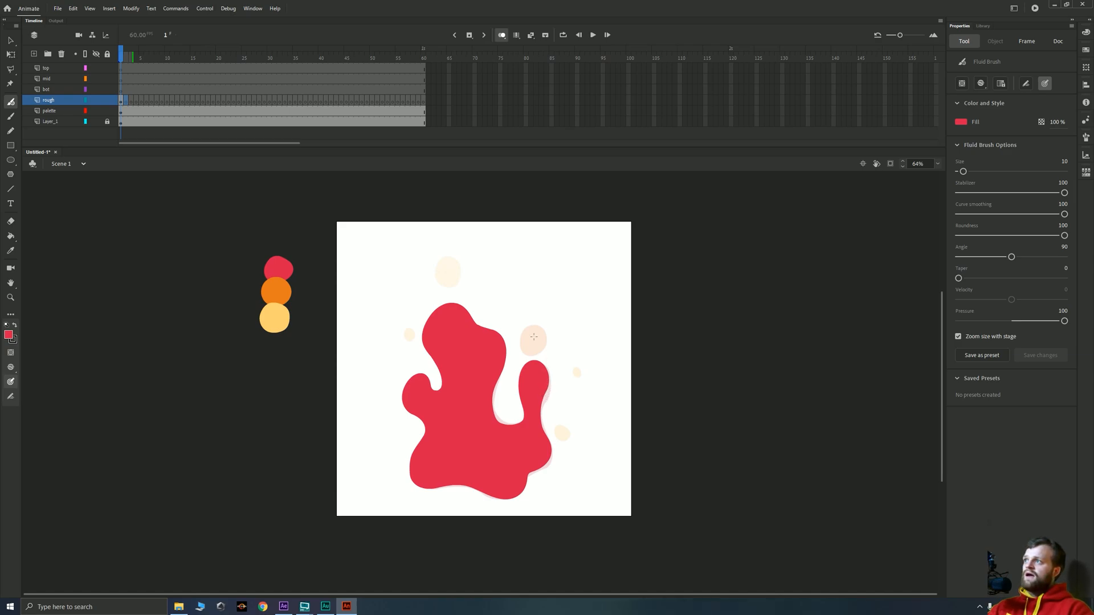
key("period")
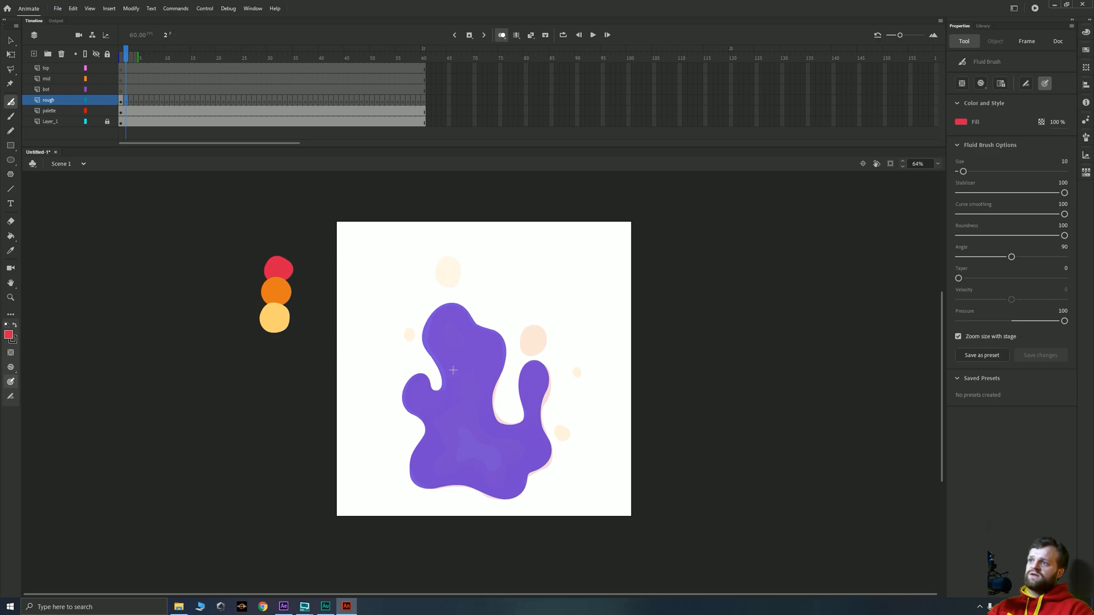
left_click(502, 36)
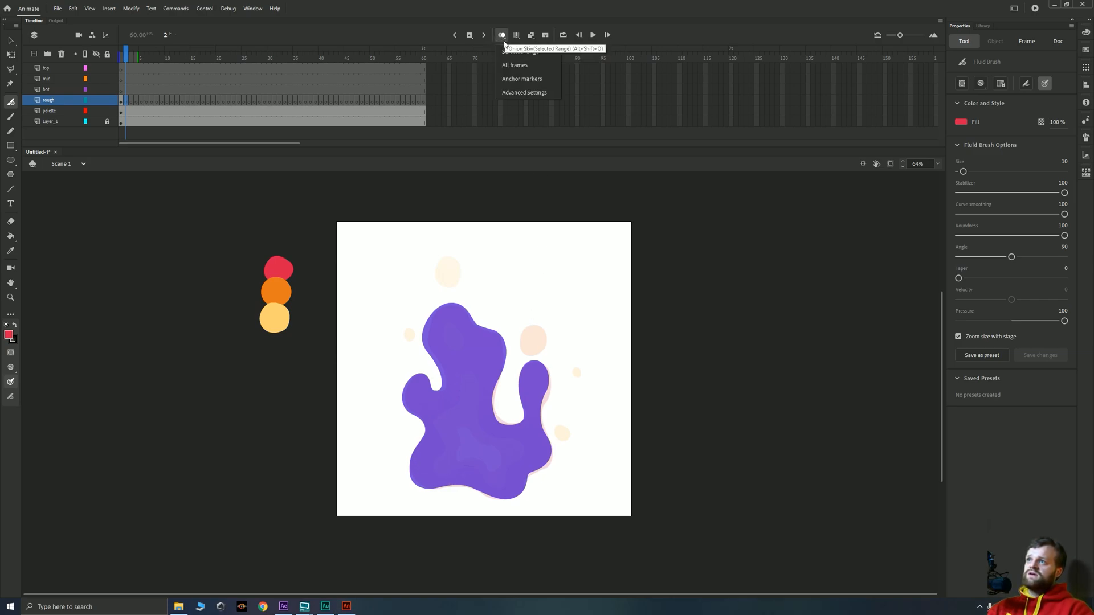
left_click(508, 93)
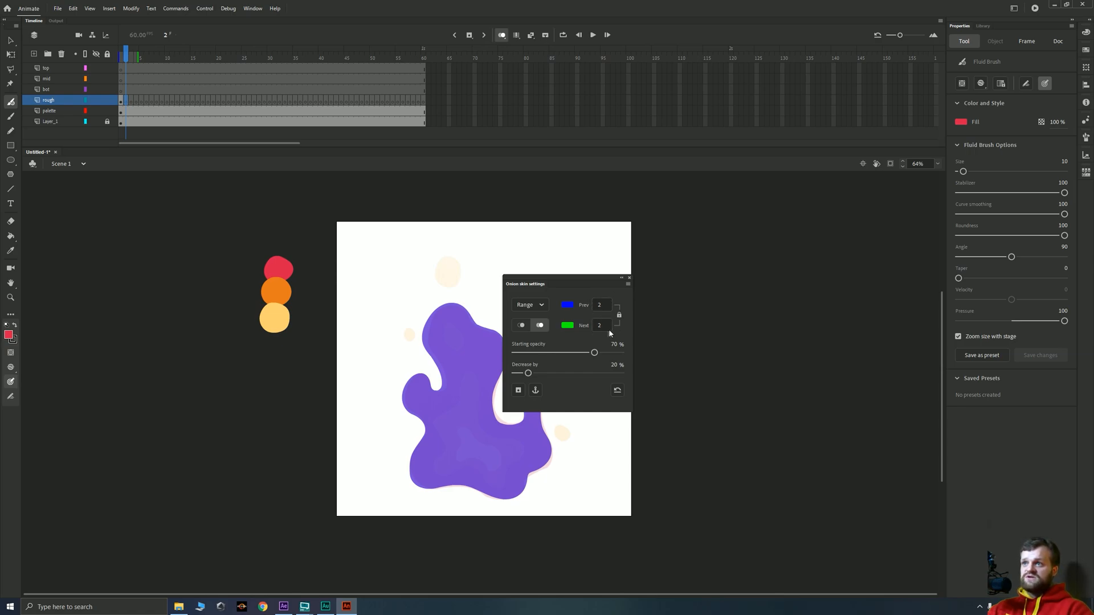
Set the onion skin's starting opacity to 71% and its display to outlines, keeping Range mode, and close the settings
mouse_move(590, 354)
left_mouse_down()
mouse_move(548, 355)
mouse_move(595, 353)
left_mouse_up()
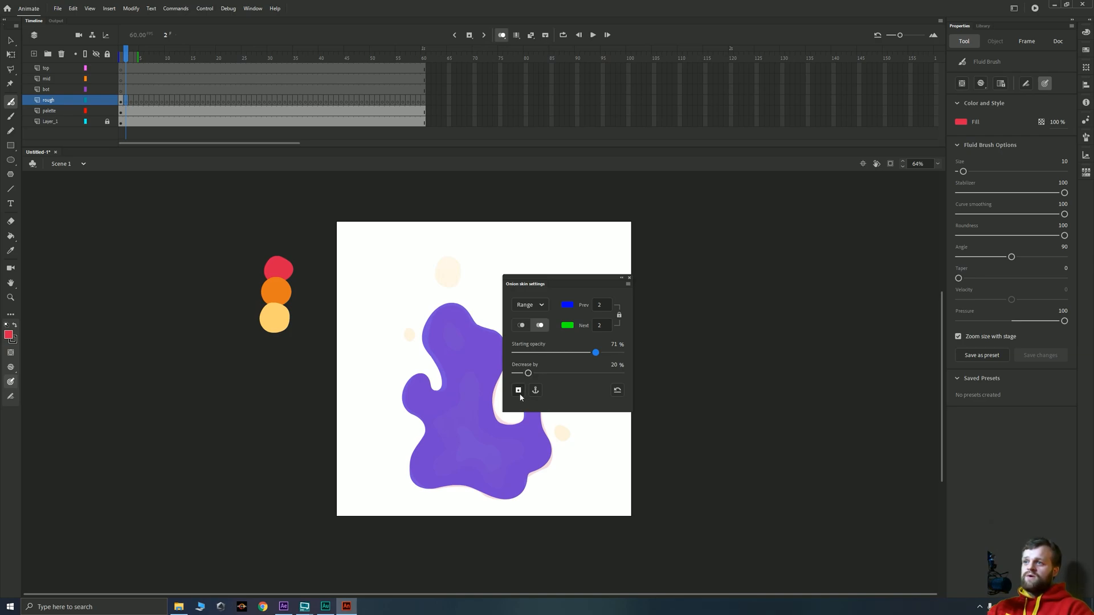
left_click(525, 306)
left_click(563, 283)
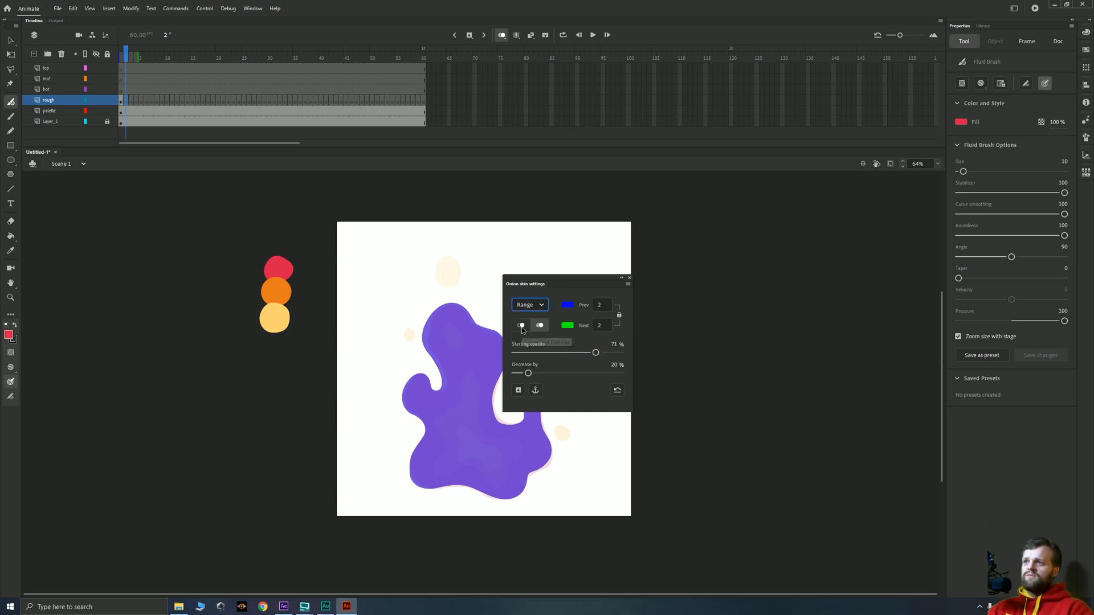
left_click(522, 326)
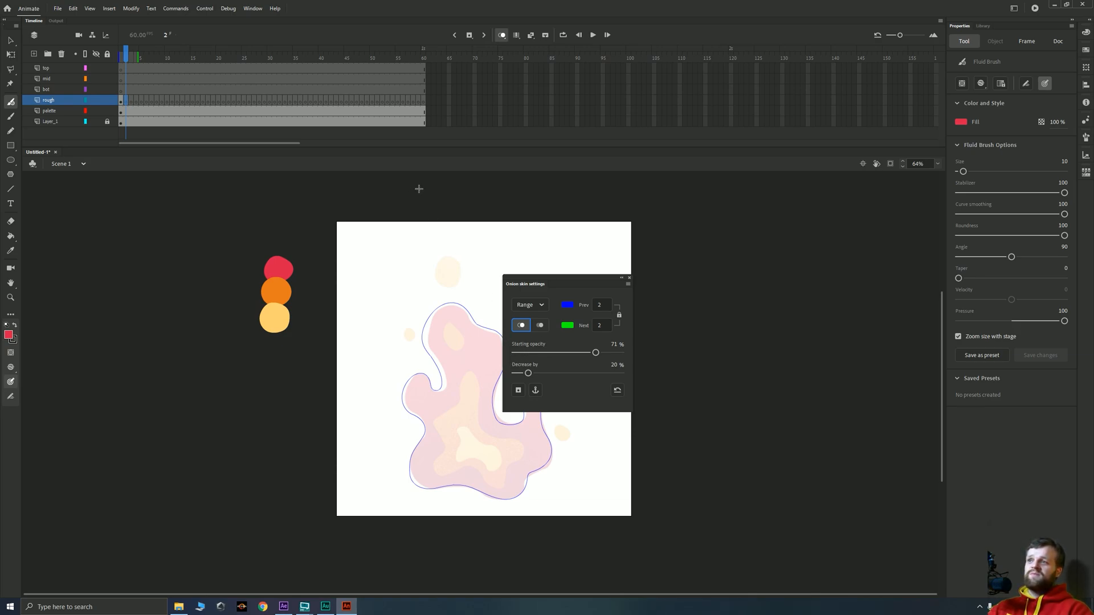
left_click(405, 208)
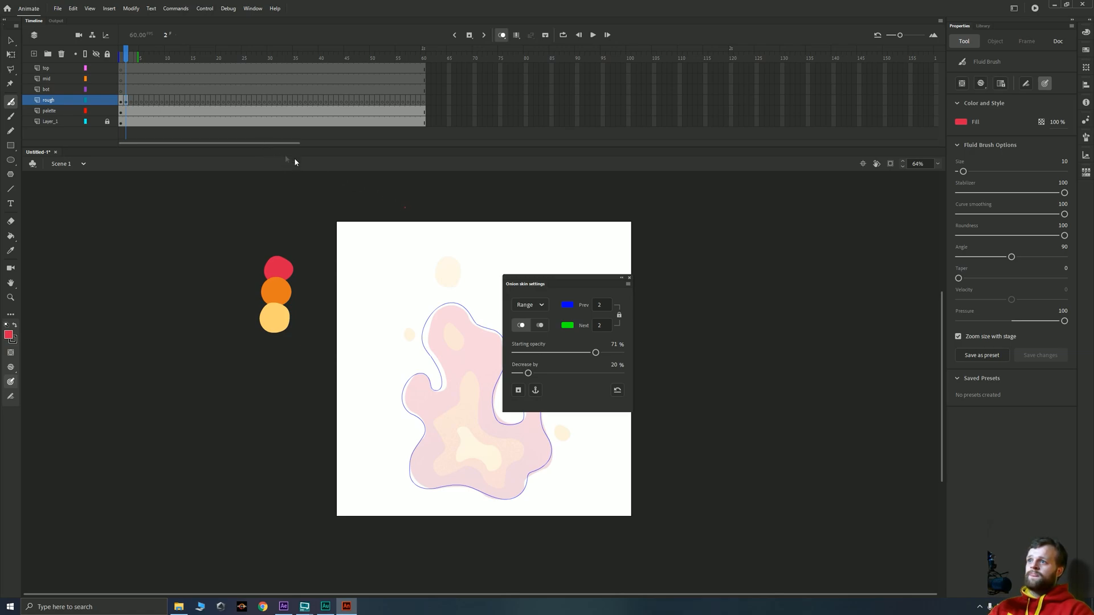
key("ctrl+z")
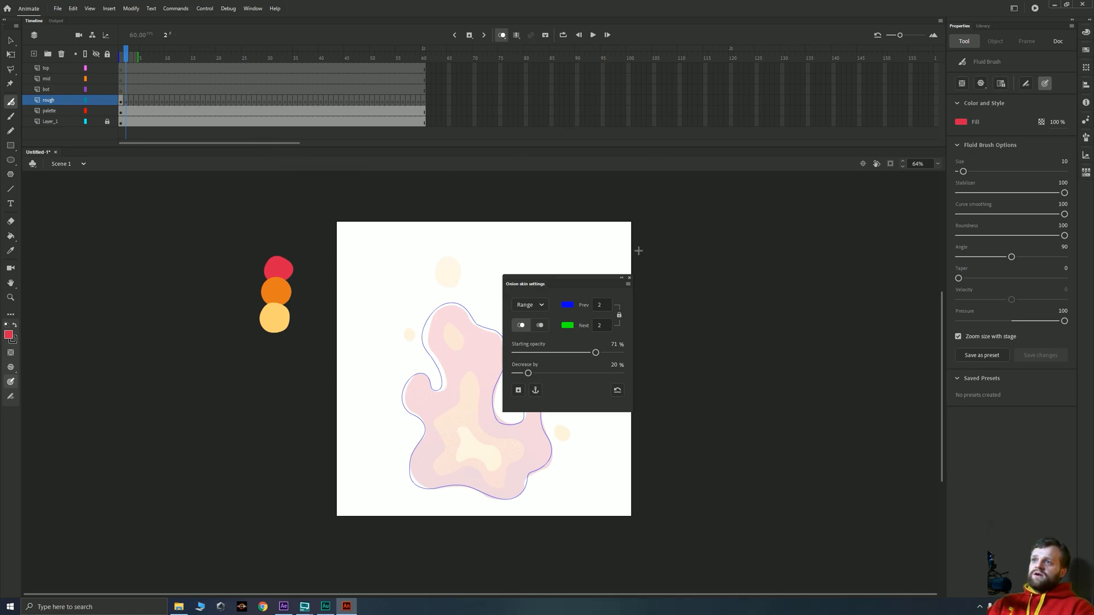
left_click(629, 278)
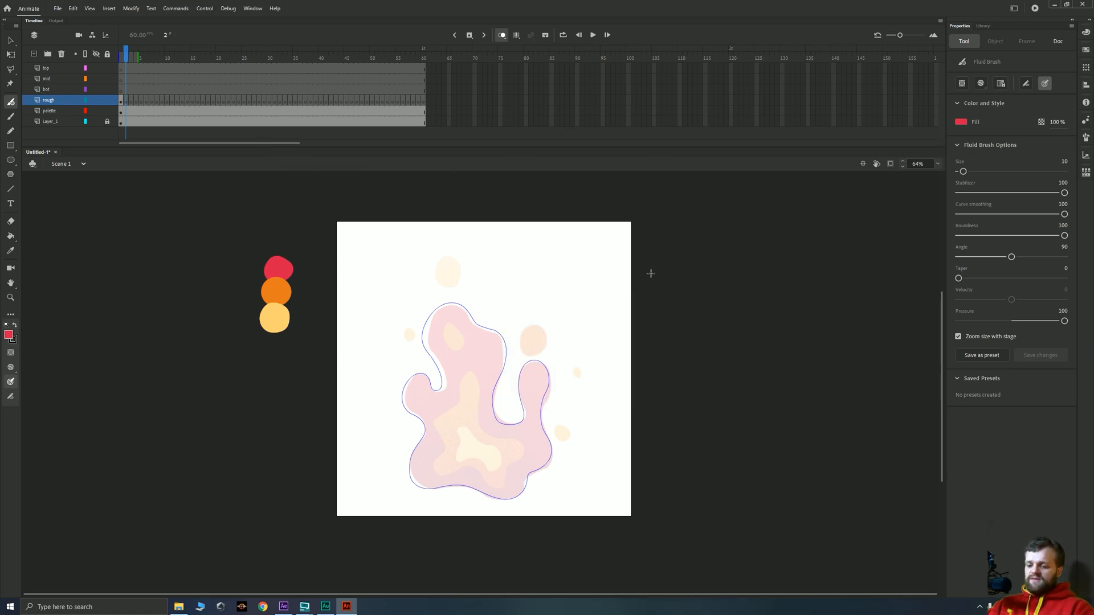
Sketch red motion arrows on frame 2 over the flame's tongues, pointing up and outward
key("ctrl+equal")
left_click_drag(479, 409, 570, 224)
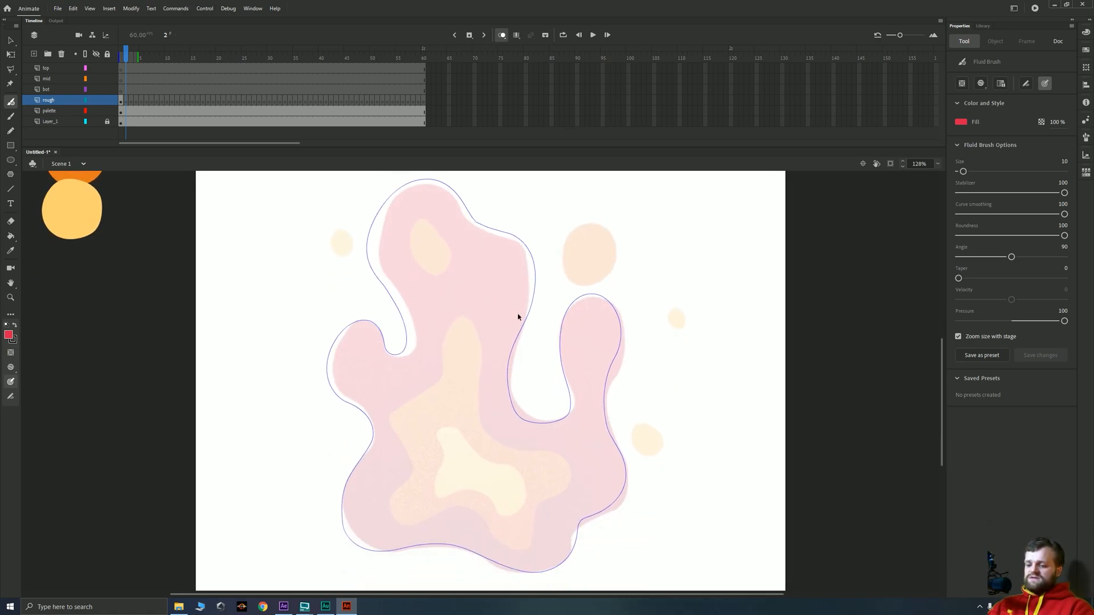
left_click_drag(530, 302, 562, 375)
mouse_move(616, 408)
left_mouse_down()
mouse_move(625, 342)
mouse_move(638, 350)
mouse_move(615, 355)
left_mouse_up()
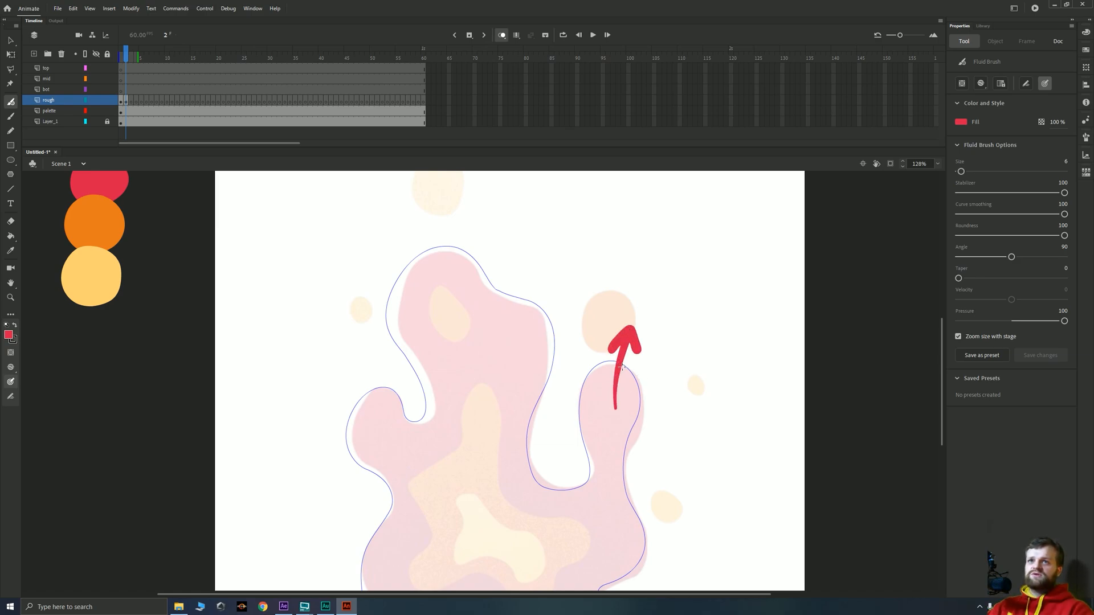
mouse_move(591, 363)
left_mouse_down()
mouse_move(592, 302)
mouse_move(604, 325)
mouse_move(582, 322)
left_mouse_up()
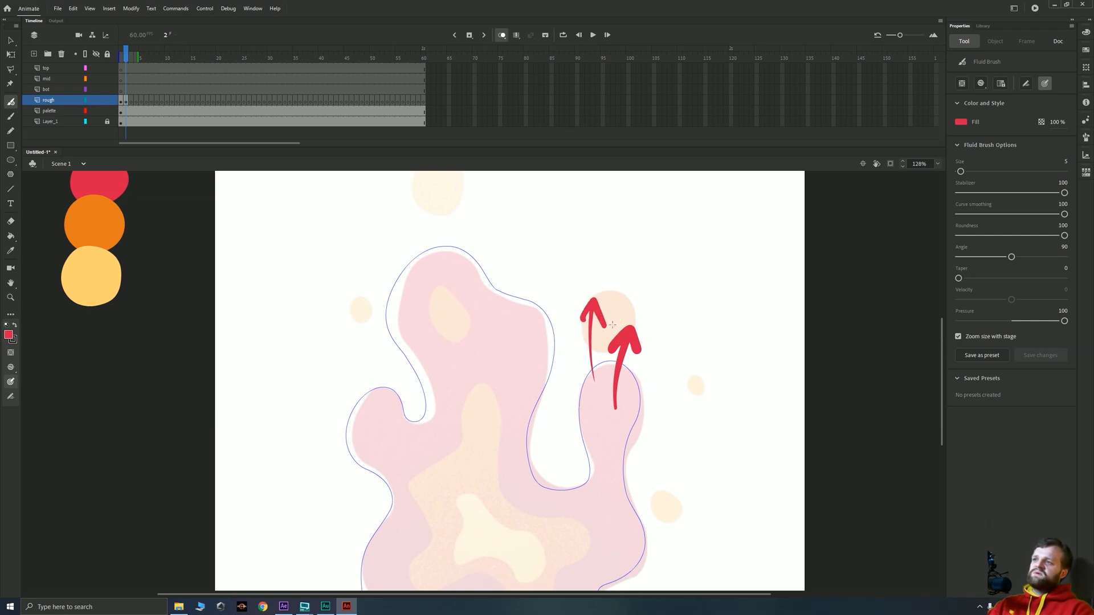
mouse_move(478, 401)
left_mouse_down()
mouse_move(484, 342)
mouse_move(446, 272)
mouse_move(459, 292)
mouse_move(437, 281)
left_mouse_up()
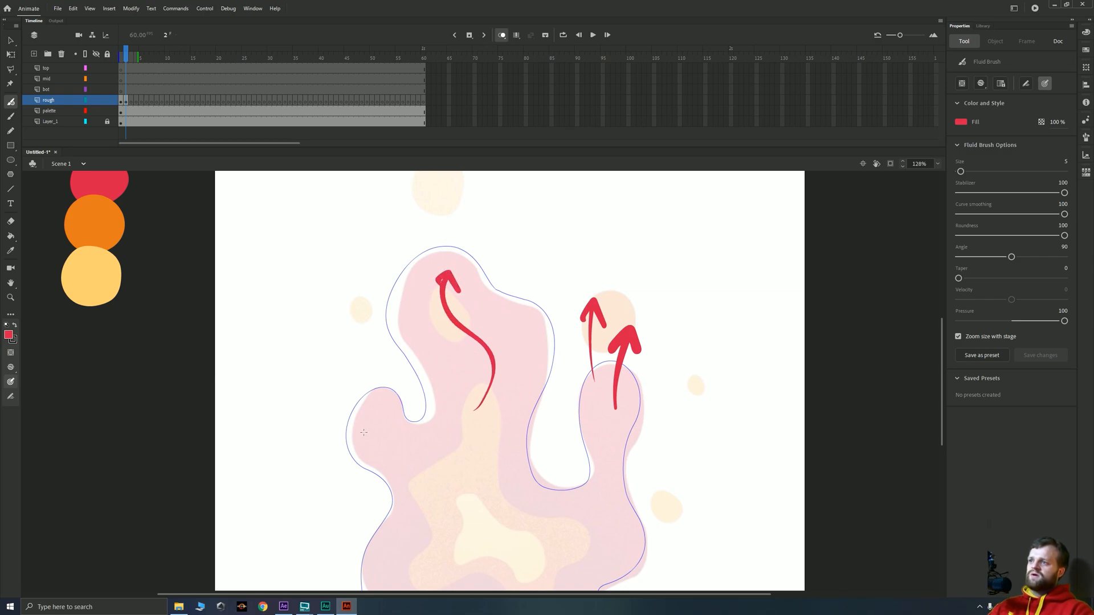
mouse_move(390, 436)
left_mouse_down()
mouse_move(341, 356)
mouse_move(353, 368)
mouse_move(332, 368)
left_mouse_up()
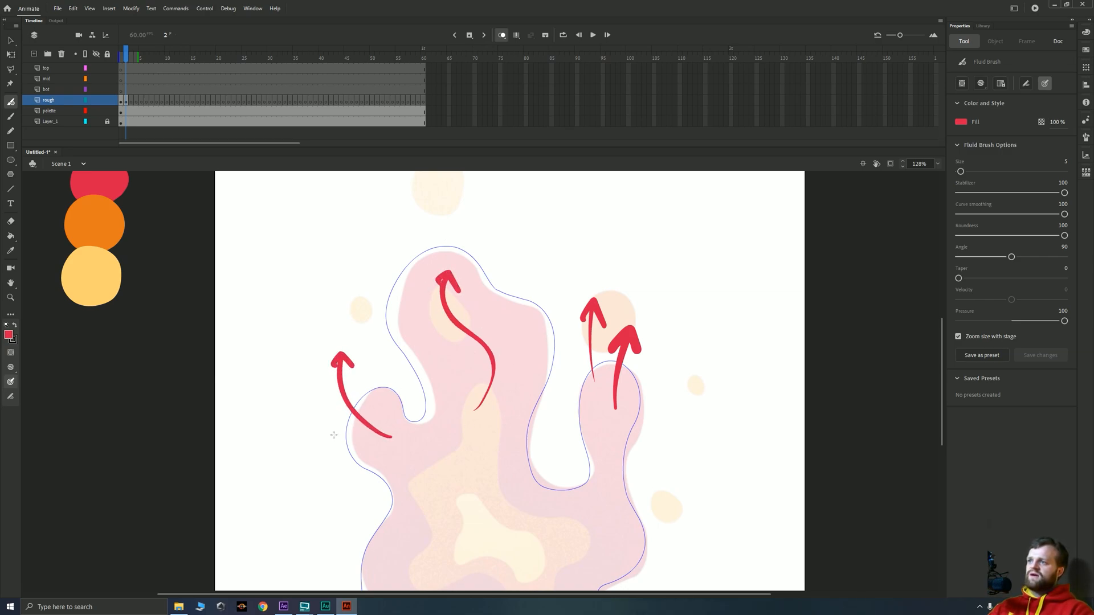
left_click_drag(347, 447, 306, 442)
Undo all the red motion arrow strokes on frame 2
key("ctrl+z")
key("ctrl+z")
key("ctrl+z")
key("ctrl+z")
key("ctrl+z")
key("ctrl+z")
key("ctrl+z")
key("ctrl+z")
key("ctrl+z")
key("ctrl+z")
key("ctrl+z")
key("ctrl+z")
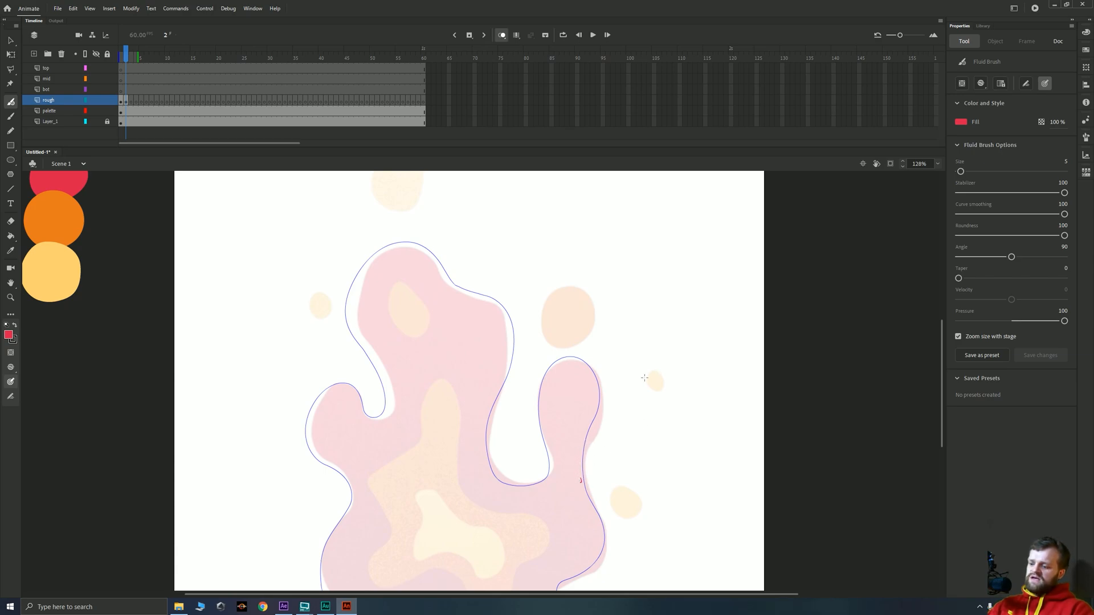
key("ctrl+z")
Trace most of the flame's silhouette on frame 2 in red, with the tongues slightly higher than in frame 1, and trim the stray stroke end
left_click_drag(447, 448, 493, 364)
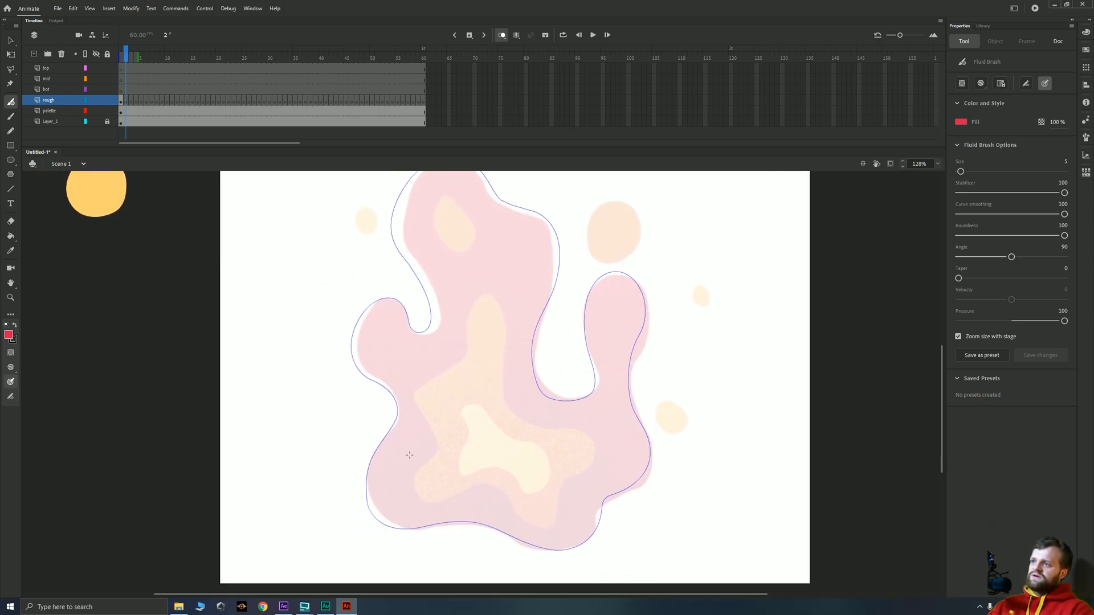
mouse_move(501, 531)
left_mouse_down()
mouse_move(476, 519)
mouse_move(393, 527)
mouse_move(371, 516)
mouse_move(367, 466)
mouse_move(398, 427)
left_mouse_up()
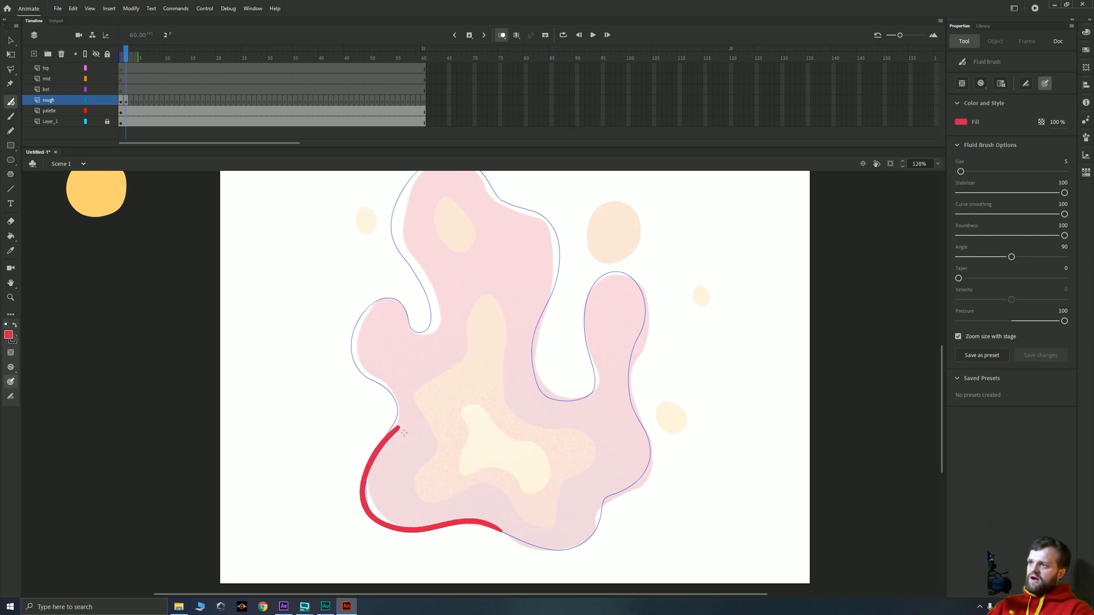
mouse_move(404, 406)
left_mouse_down()
mouse_move(351, 353)
mouse_move(346, 329)
mouse_move(354, 301)
mouse_move(375, 289)
mouse_move(401, 298)
mouse_move(420, 337)
mouse_move(437, 329)
mouse_move(401, 233)
mouse_move(407, 211)
mouse_move(447, 342)
mouse_move(444, 376)
mouse_move(448, 311)
mouse_move(489, 286)
mouse_move(522, 294)
mouse_move(545, 336)
mouse_move(597, 380)
mouse_move(609, 546)
mouse_move(642, 538)
mouse_move(650, 519)
mouse_move(629, 471)
mouse_move(635, 410)
mouse_move(666, 406)
mouse_move(690, 435)
mouse_move(665, 532)
mouse_move(686, 568)
left_mouse_up()
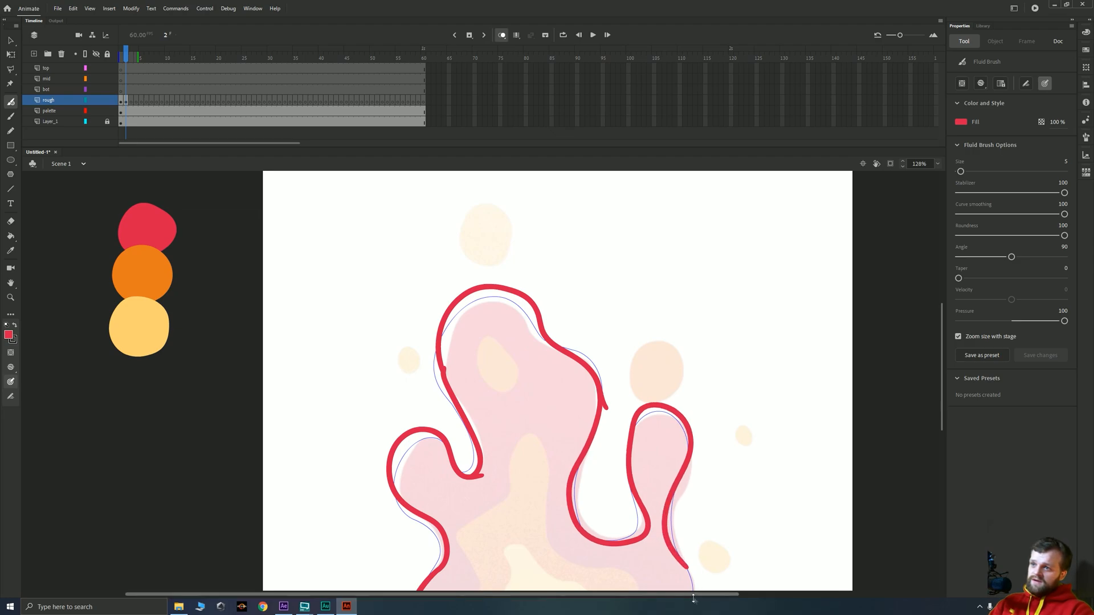
key("e")
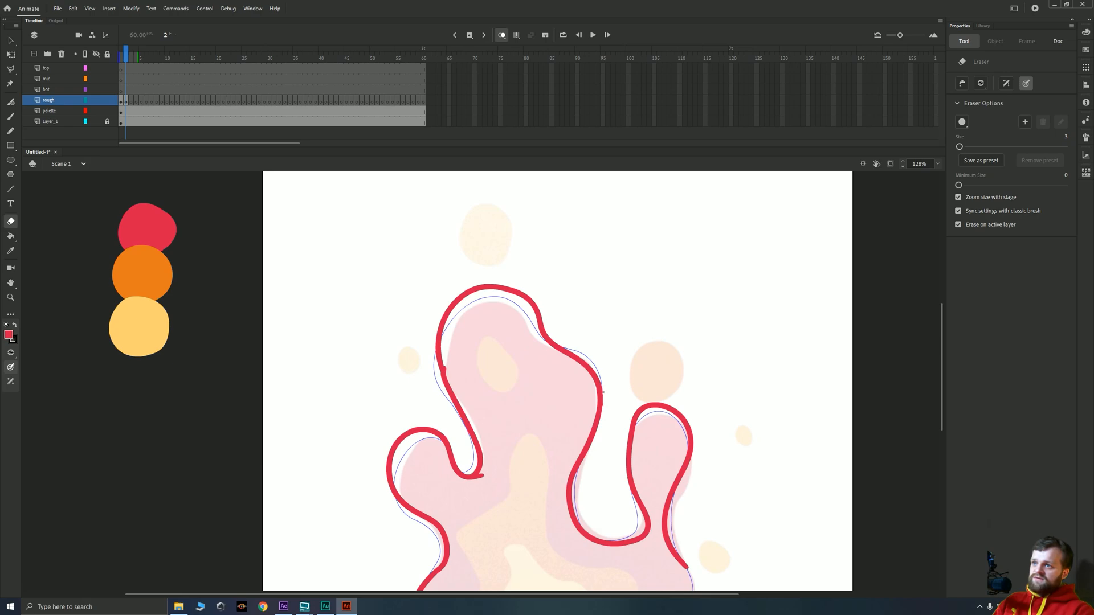
left_click_drag(454, 491, 344, 288)
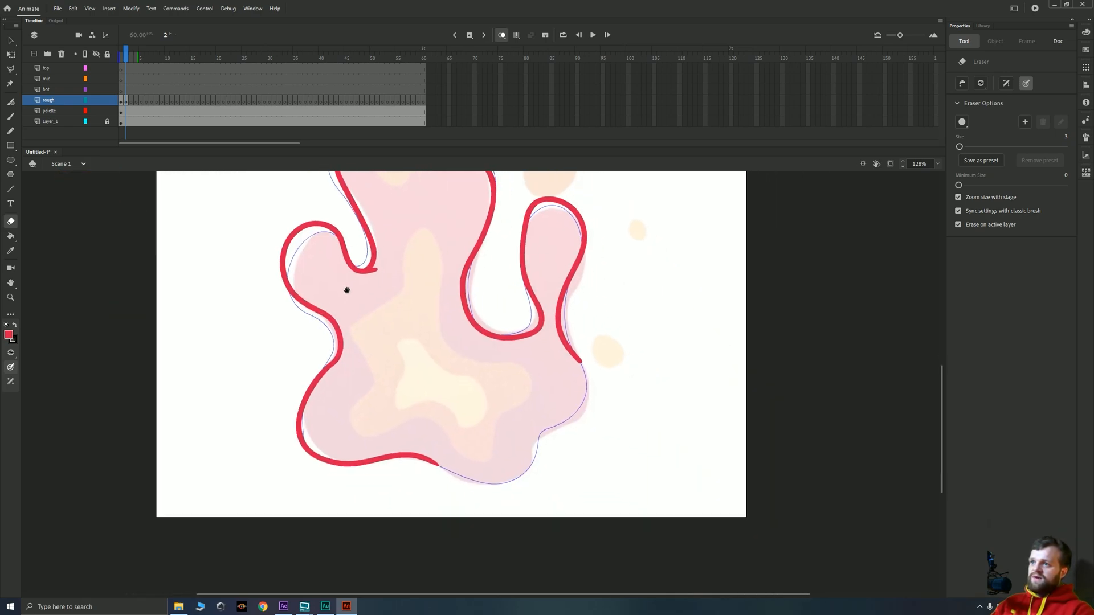
Close the frame 2 outline around the lower-right side of the flame's base and fill the shape with red
key("b")
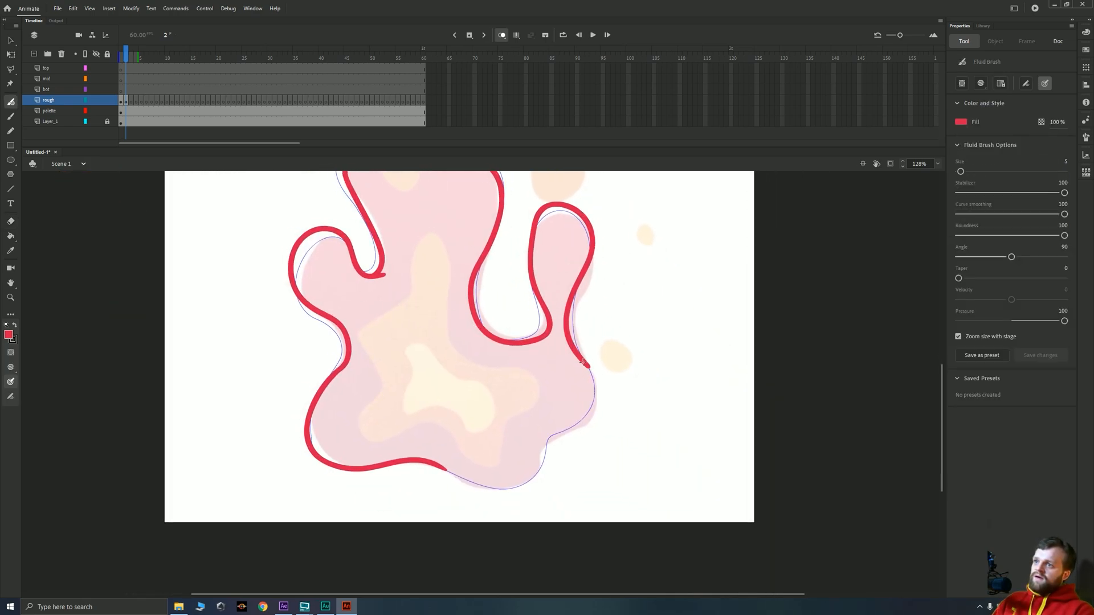
mouse_move(590, 371)
left_mouse_down()
mouse_move(591, 411)
mouse_move(547, 437)
mouse_move(543, 465)
mouse_move(541, 453)
mouse_move(522, 481)
mouse_move(459, 480)
left_mouse_up()
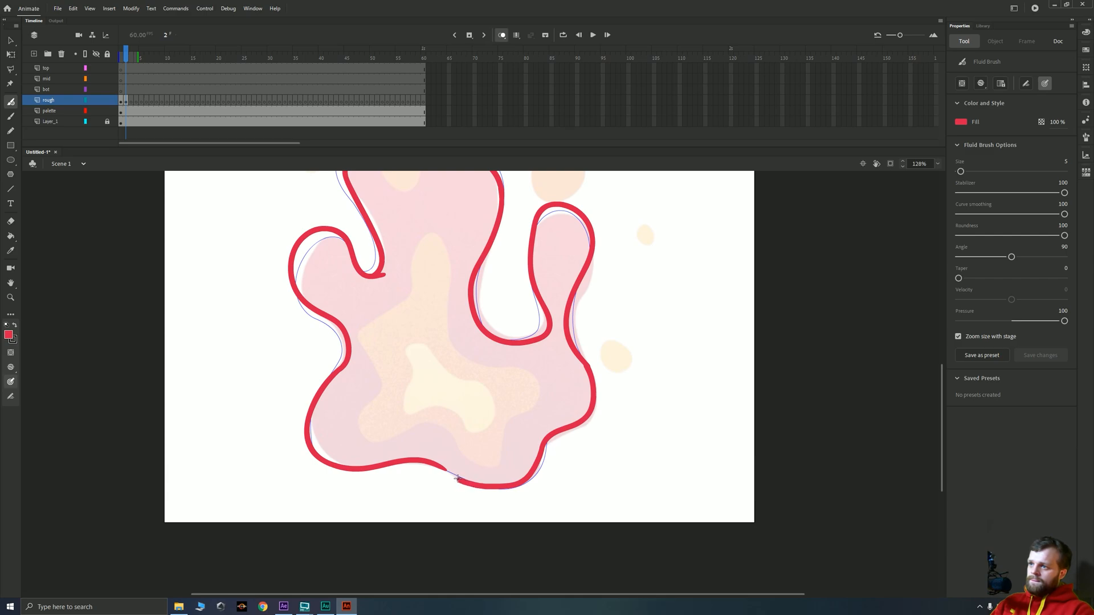
key("k")
left_click(464, 391)
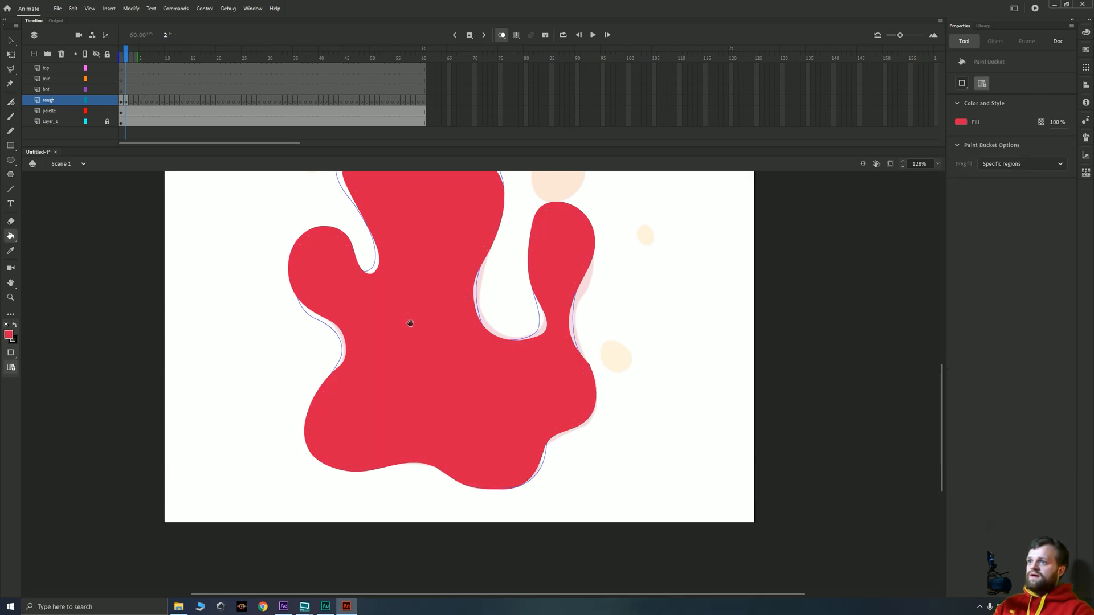
On frame 3, draw the flame's outline with higher tongues and a tightly pinched right tongue neck, and fill it with red
left_click_drag(405, 313, 447, 447)
key("b")
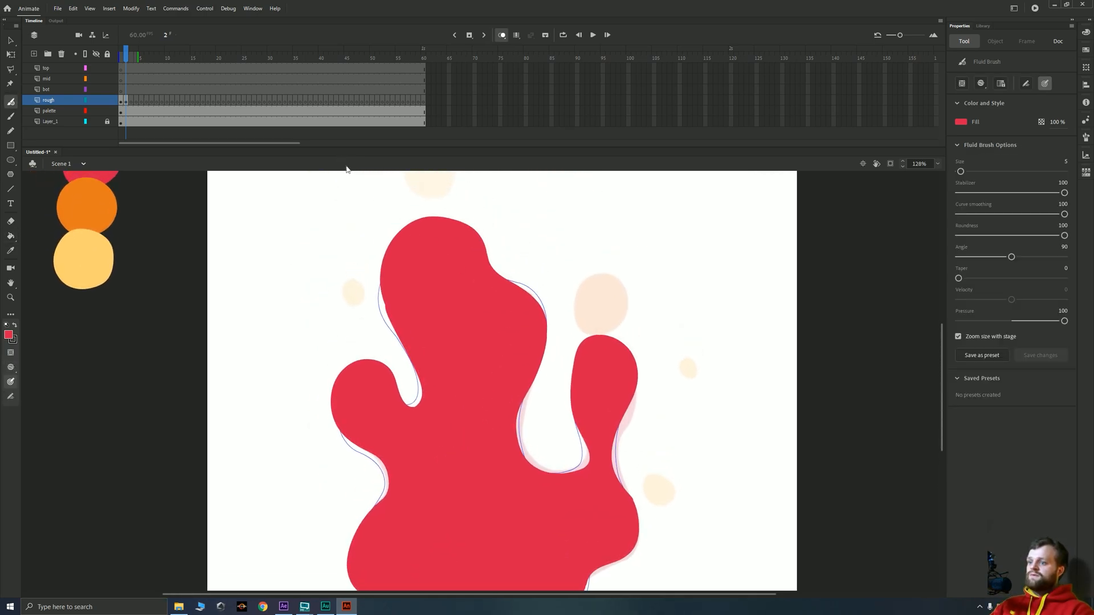
key("period")
left_click_drag(478, 422, 447, 359)
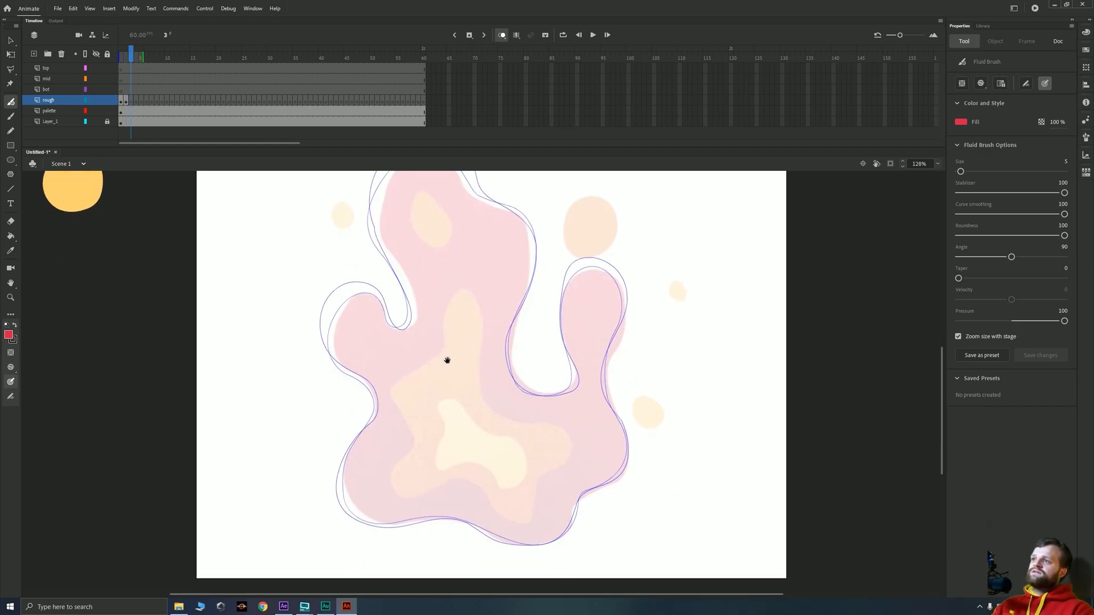
left_click_drag(528, 297, 545, 402)
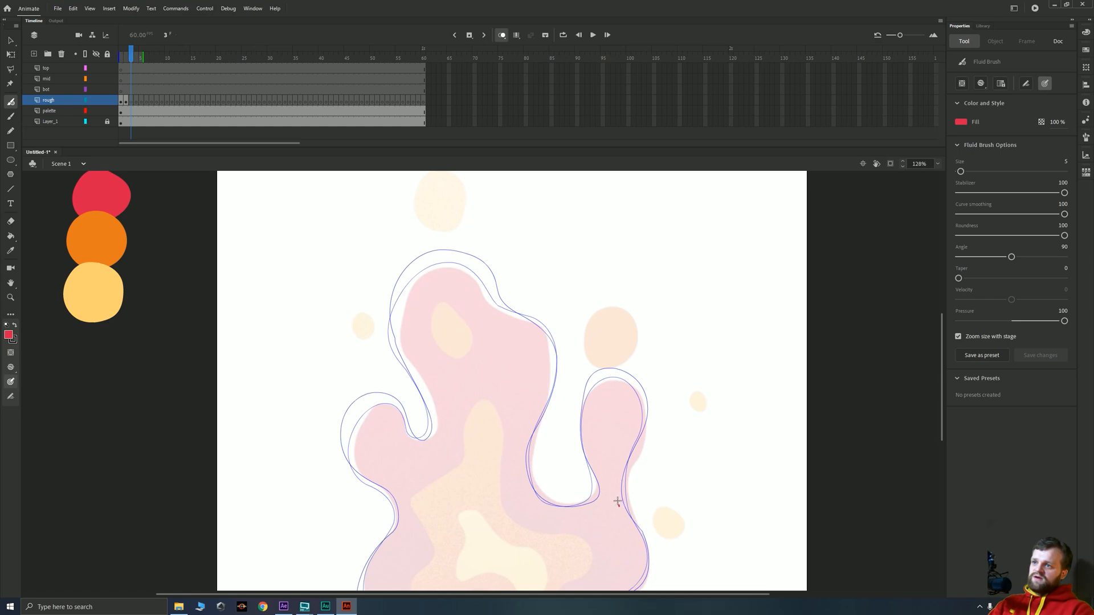
mouse_move(614, 483)
left_mouse_down()
mouse_move(645, 409)
mouse_move(637, 371)
mouse_move(607, 366)
mouse_move(591, 384)
mouse_move(585, 425)
mouse_move(606, 485)
mouse_move(603, 501)
mouse_move(564, 524)
mouse_move(594, 508)
mouse_move(541, 502)
mouse_move(525, 472)
mouse_move(548, 319)
mouse_move(496, 300)
mouse_move(454, 249)
mouse_move(407, 256)
mouse_move(396, 303)
mouse_move(409, 357)
mouse_move(441, 402)
mouse_move(438, 457)
mouse_move(406, 436)
mouse_move(384, 388)
mouse_move(355, 393)
mouse_move(343, 411)
mouse_move(345, 456)
mouse_move(407, 513)
mouse_move(433, 338)
mouse_move(411, 522)
mouse_move(449, 346)
mouse_move(400, 425)
mouse_move(431, 451)
mouse_move(515, 450)
mouse_move(604, 476)
mouse_move(689, 392)
mouse_move(689, 358)
mouse_move(665, 330)
mouse_move(661, 272)
left_mouse_up()
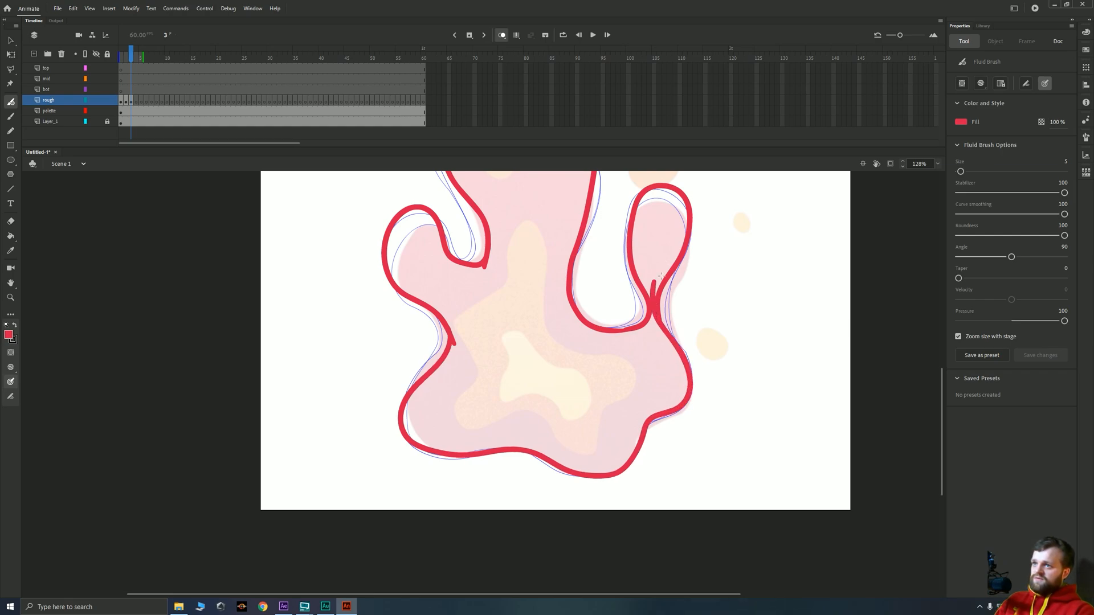
key("k")
left_click(551, 409)
left_click(675, 254)
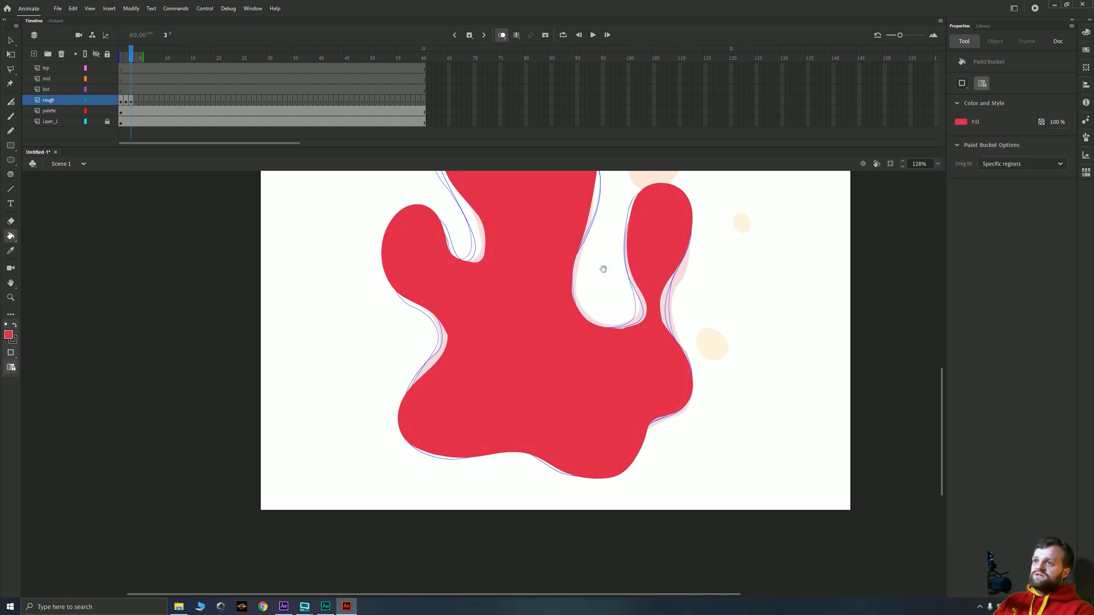
Flip back and forth through frames 1 to 3 to check the flame's motion, ending on empty frame 4
left_click_drag(573, 181, 541, 327)
key("comma")
key("comma")
key("period")
key("period")
key("period")
key("comma")
key("comma")
key("comma")
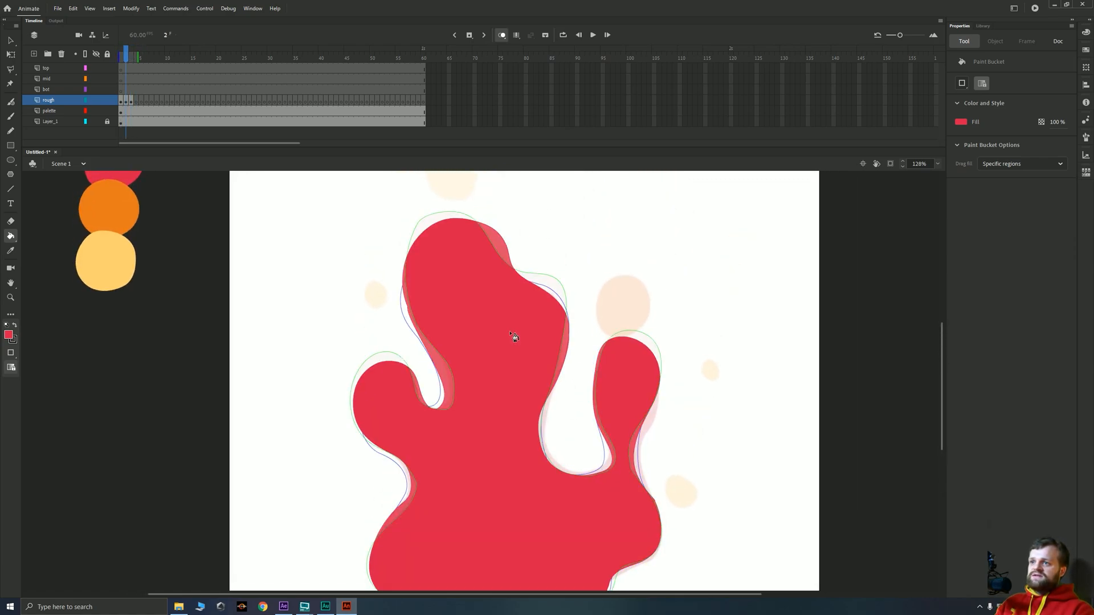
key("period")
key("period")
key("comma")
key("comma")
key("period")
key("period")
key("comma")
key("comma")
key("period")
key("period")
key("comma")
key("comma")
key("period")
key("period")
key("comma")
key("comma")
key("period")
key("period")
key("period")
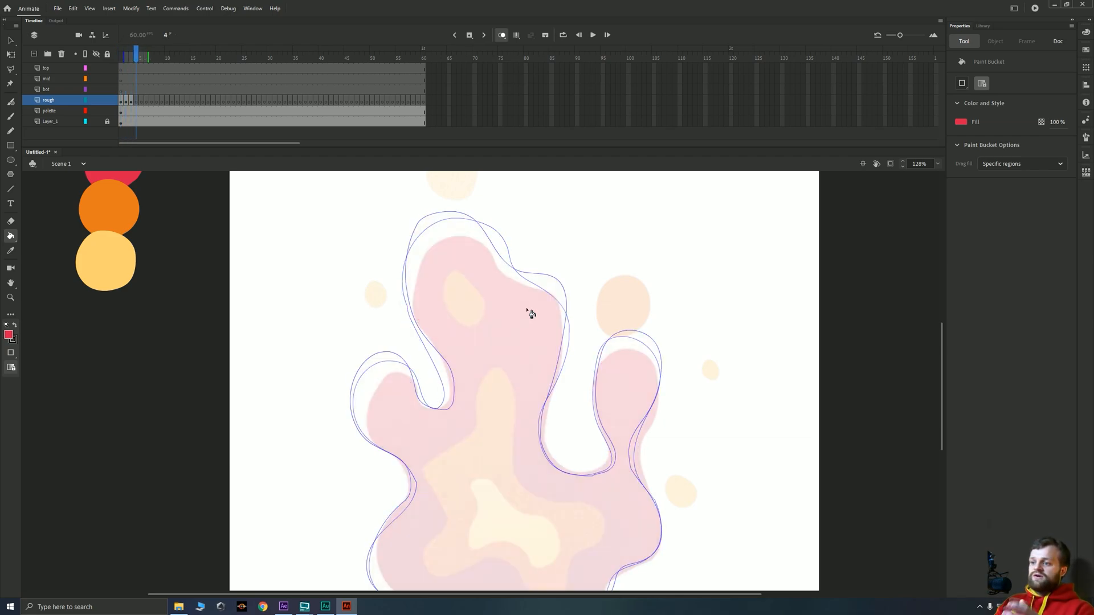
key("b")
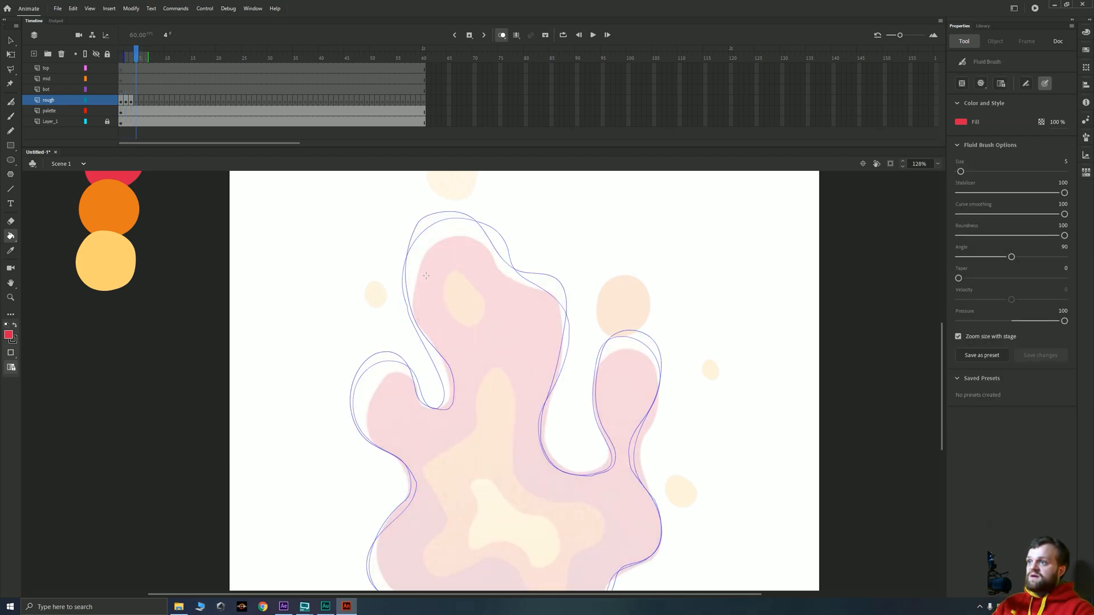
mouse_move(313, 332)
left_mouse_down()
mouse_move(297, 247)
mouse_move(303, 210)
mouse_move(288, 218)
mouse_move(283, 270)
mouse_move(285, 336)
left_mouse_up()
key("ctrl+z")
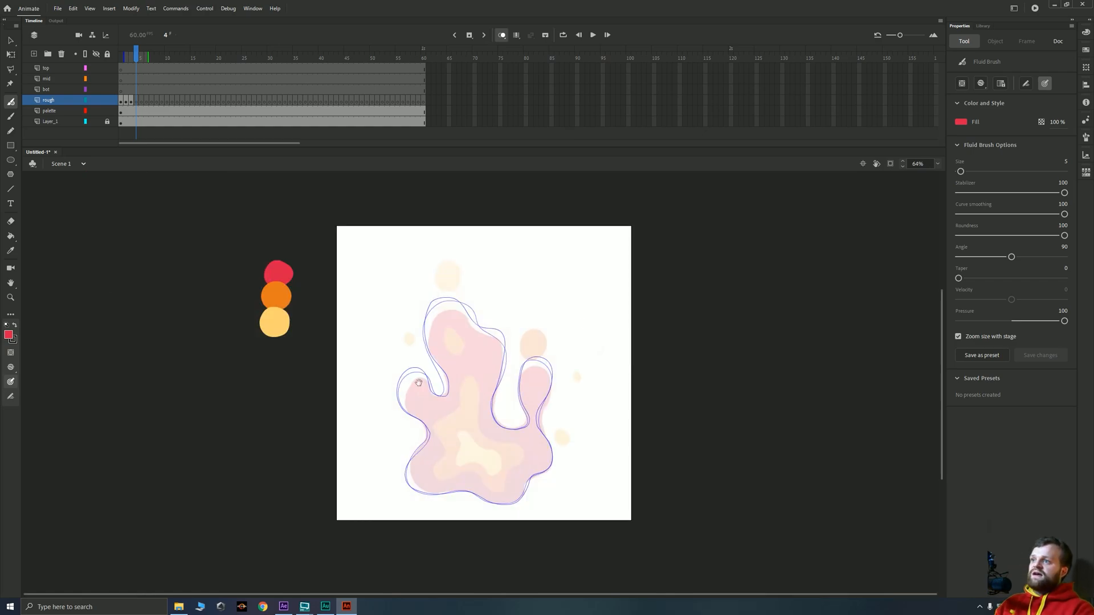
Draw the flame's full silhouette on frame 4 with the tongues stretched further upward, and fill it with red
left_click_drag(480, 345, 482, 311)
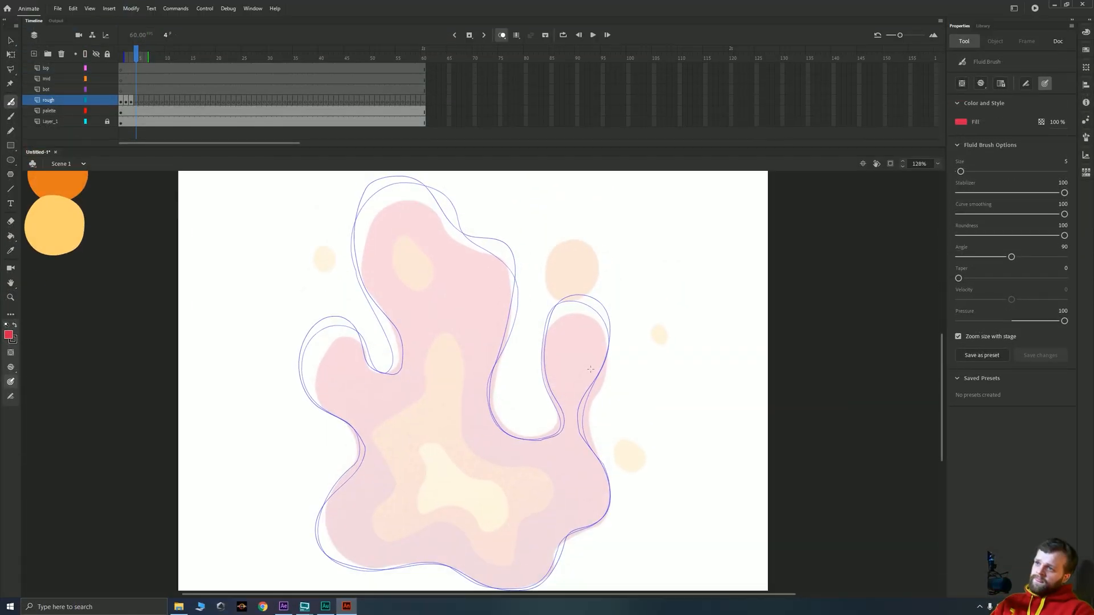
mouse_move(613, 370)
left_mouse_down()
mouse_move(478, 401)
mouse_move(364, 319)
left_mouse_up()
left_click_drag(421, 424, 409, 341)
key("ctrl+z")
key("ctrl+z")
mouse_move(490, 381)
left_mouse_down()
mouse_move(426, 313)
mouse_move(541, 577)
mouse_move(409, 394)
left_mouse_up()
left_click_drag(407, 394, 526, 349)
left_click_drag(478, 313, 478, 535)
left_click_drag(537, 450, 529, 480)
mouse_move(454, 484)
left_mouse_down()
mouse_move(470, 365)
mouse_move(370, 229)
mouse_move(363, 420)
left_mouse_up()
On frame 5, draw the flame with its right tongue split off as a droplet, and fill the droplet and the body with red
key("F7")
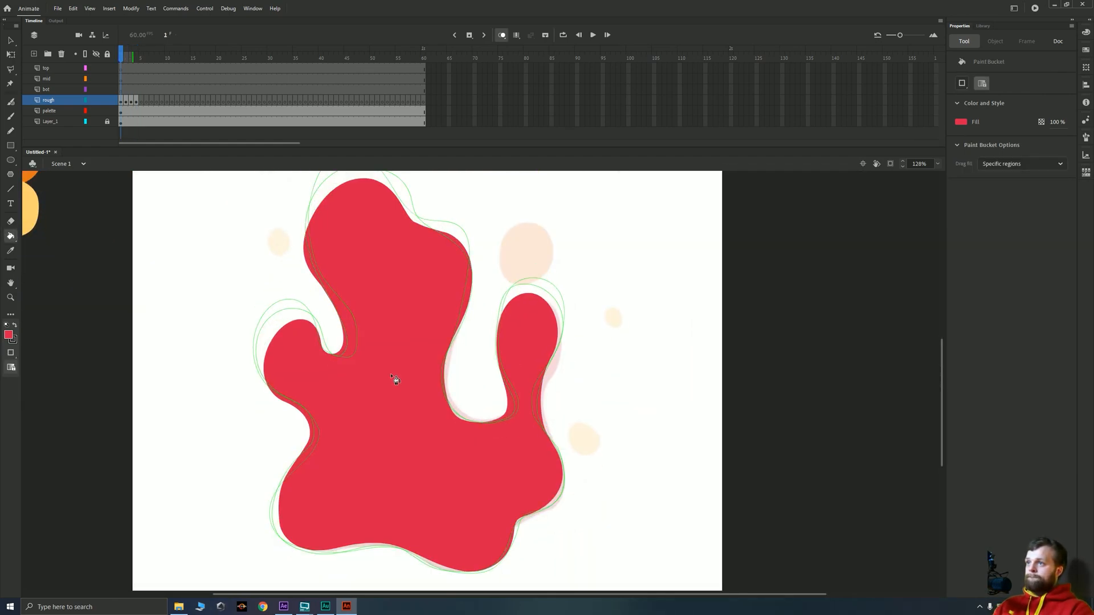
mouse_move(444, 516)
left_mouse_down()
mouse_move(367, 272)
mouse_move(322, 518)
left_mouse_up()
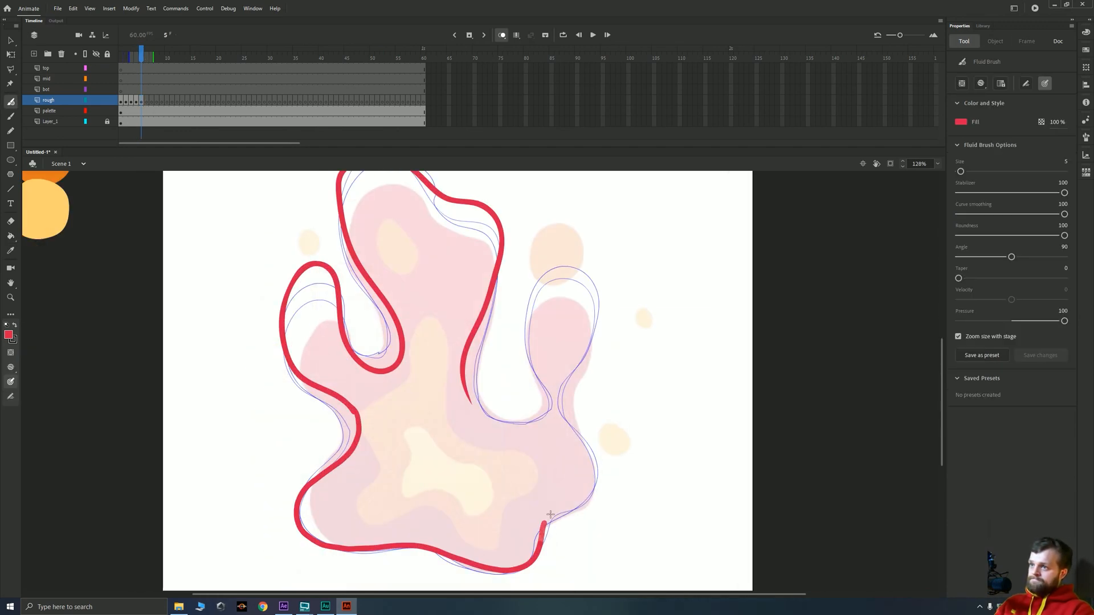
mouse_move(593, 484)
left_mouse_down()
mouse_move(467, 365)
mouse_move(530, 448)
left_mouse_up()
key("k")
left_click(563, 314)
left_click(440, 439)
On a blank frame 6, draw the egg-shaped detached droplet and the flame body's outline, clean up the line, and fill the body with red
key("F7")
left_click_drag(575, 290, 578, 398)
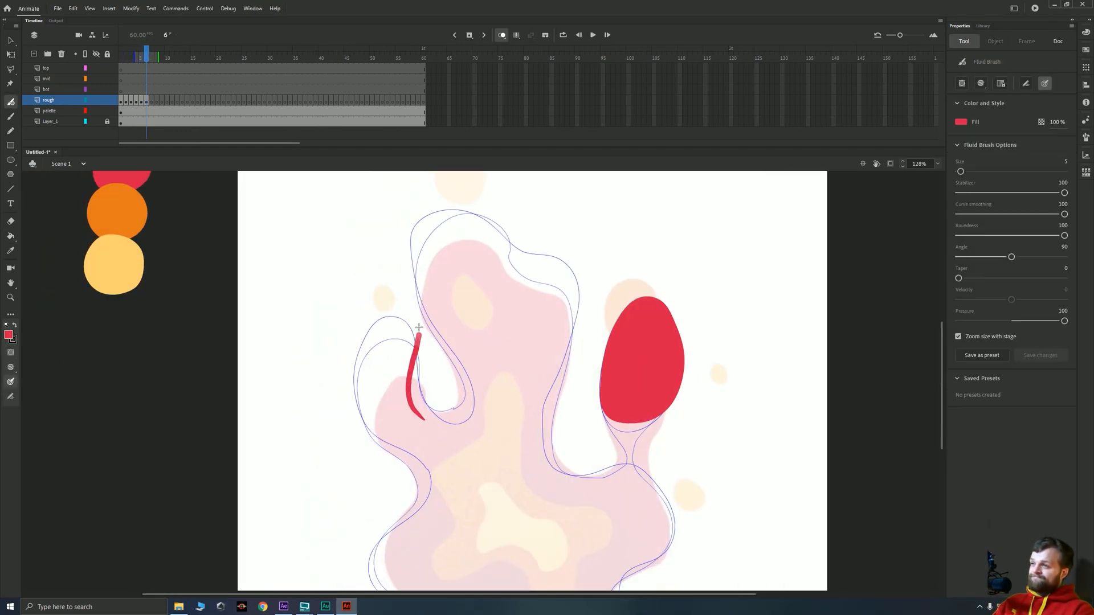
mouse_move(418, 319)
left_mouse_down()
mouse_move(363, 393)
mouse_move(630, 340)
mouse_move(533, 290)
left_mouse_up()
left_click_drag(533, 293, 564, 404)
mouse_move(558, 424)
left_mouse_down()
mouse_move(582, 310)
mouse_move(577, 383)
left_mouse_up()
mouse_move(578, 381)
left_mouse_down()
mouse_move(414, 345)
mouse_move(418, 485)
left_mouse_up()
mouse_move(419, 481)
left_mouse_down()
mouse_move(385, 374)
mouse_move(416, 379)
left_mouse_up()
key("e")
left_click_drag(521, 373, 508, 399)
key("k")
left_click(444, 342)
On frame 7, draw the detached right droplet and the flame's body, filling each outline with red
key("period")
key("ctrl+minus")
mouse_move(536, 345)
left_mouse_down()
mouse_move(533, 331)
mouse_move(515, 341)
mouse_move(540, 364)
left_mouse_up()
key("k")
left_click(536, 339)
key("b")
mouse_move(521, 466)
left_mouse_down()
mouse_move(486, 331)
mouse_move(420, 362)
mouse_move(455, 460)
mouse_move(522, 464)
mouse_move(551, 423)
mouse_move(466, 258)
mouse_move(399, 304)
mouse_move(497, 473)
mouse_move(517, 470)
left_mouse_up()
key("k")
left_click(495, 436)
Draw the flame's body and the right droplet on frame 8 and fill both shapes with red
key("period")
key("b")
key("k")
left_click(511, 423)
key("b")
left_click_drag(533, 360, 530, 361)
key("k")
left_click(535, 330)
On frame 9, draw the right droplet with a narrow neck and small round tip, and fill it with red
key("b")
key("period")
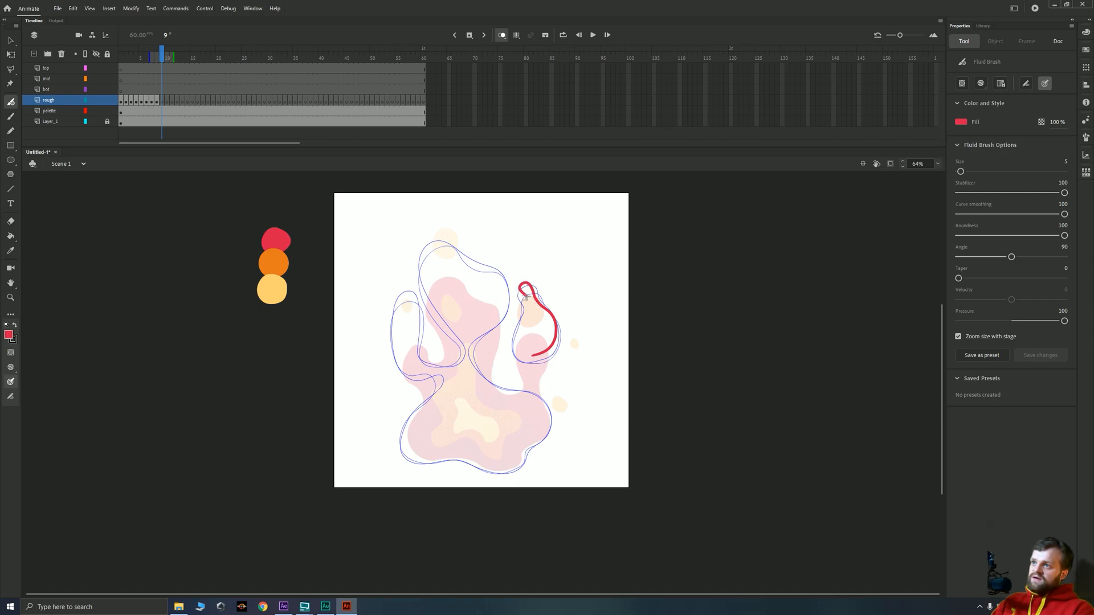
left_click_drag(530, 357, 546, 352)
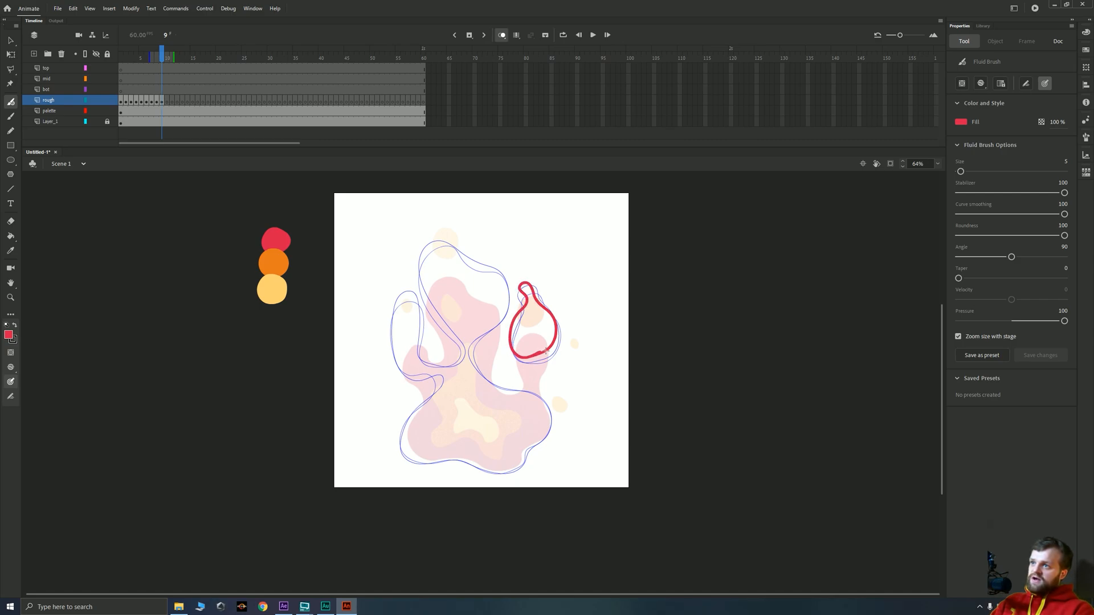
key("k")
left_click(534, 337)
Outline the flame's lower body and tall left tongue on frame 9 and fill both areas with red
key("b")
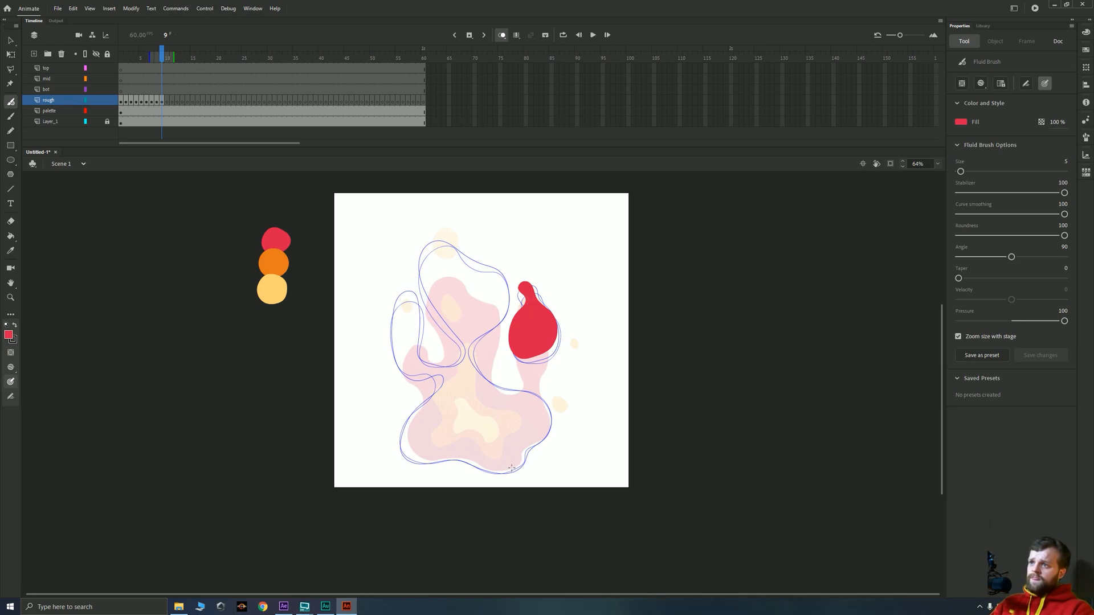
left_click_drag(522, 459, 533, 447)
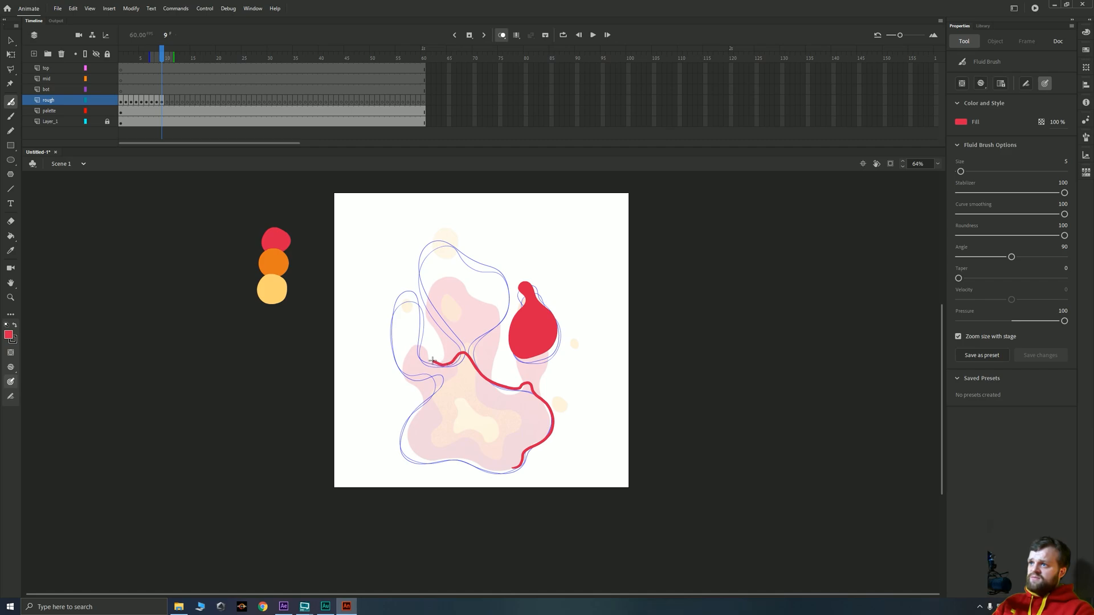
left_click_drag(419, 342, 403, 283)
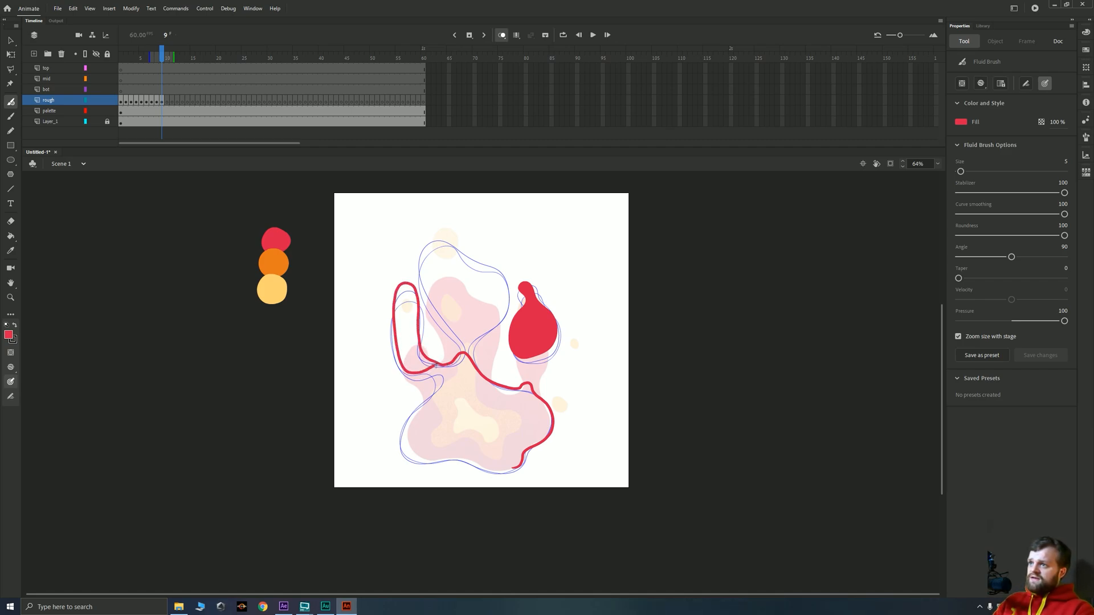
left_click_drag(428, 399, 403, 431)
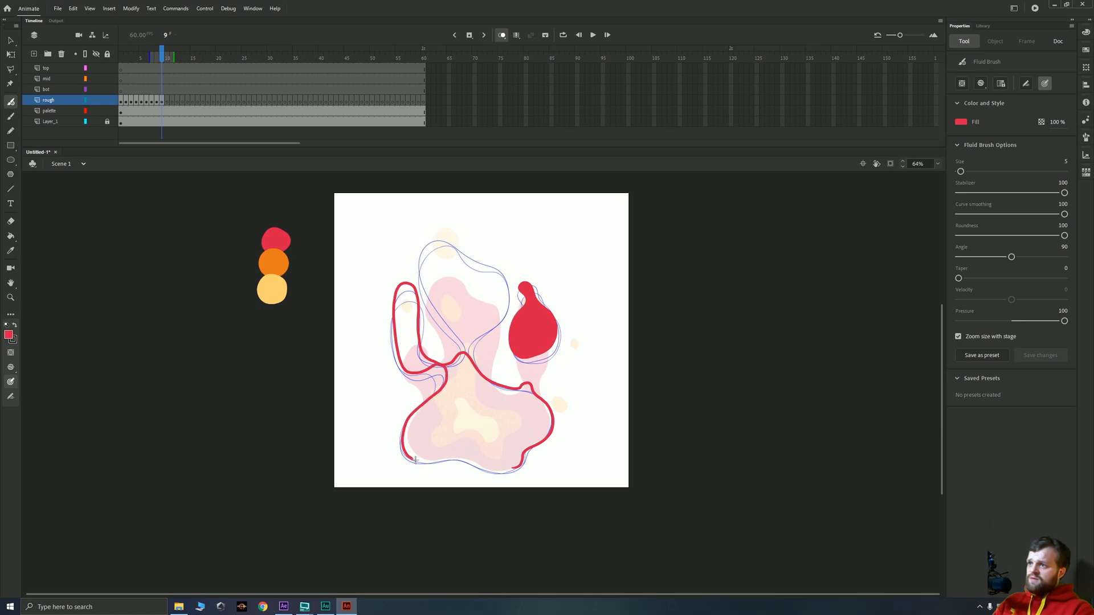
left_click_drag(517, 467, 522, 466)
key("k")
left_click(481, 403)
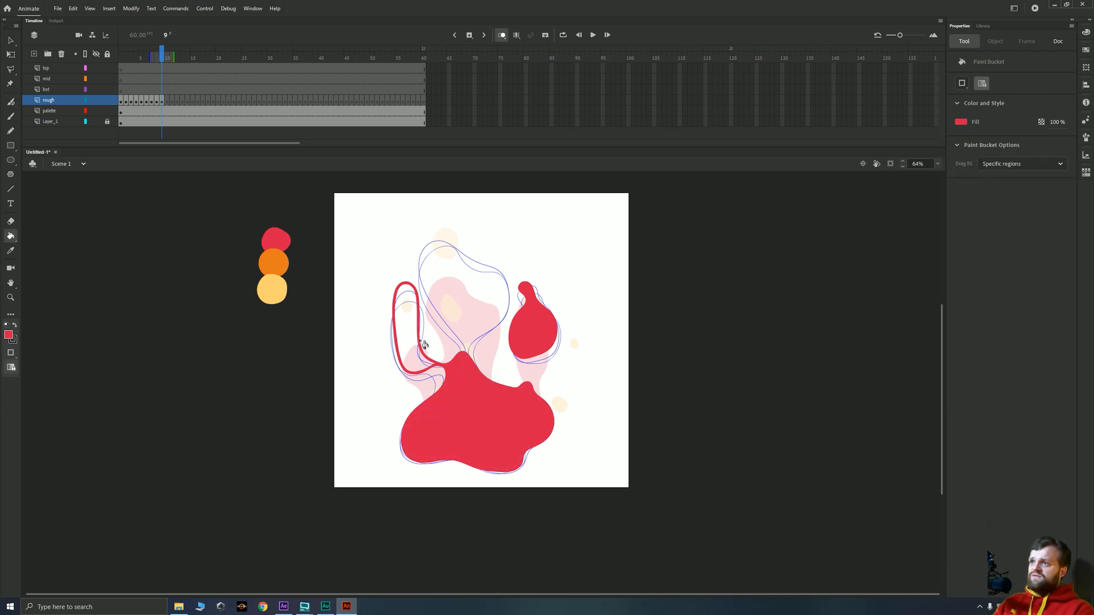
left_click(416, 353)
Draw the large central tongue on frame 9 as a separate blob above the flame's body and fill it with red
key("b")
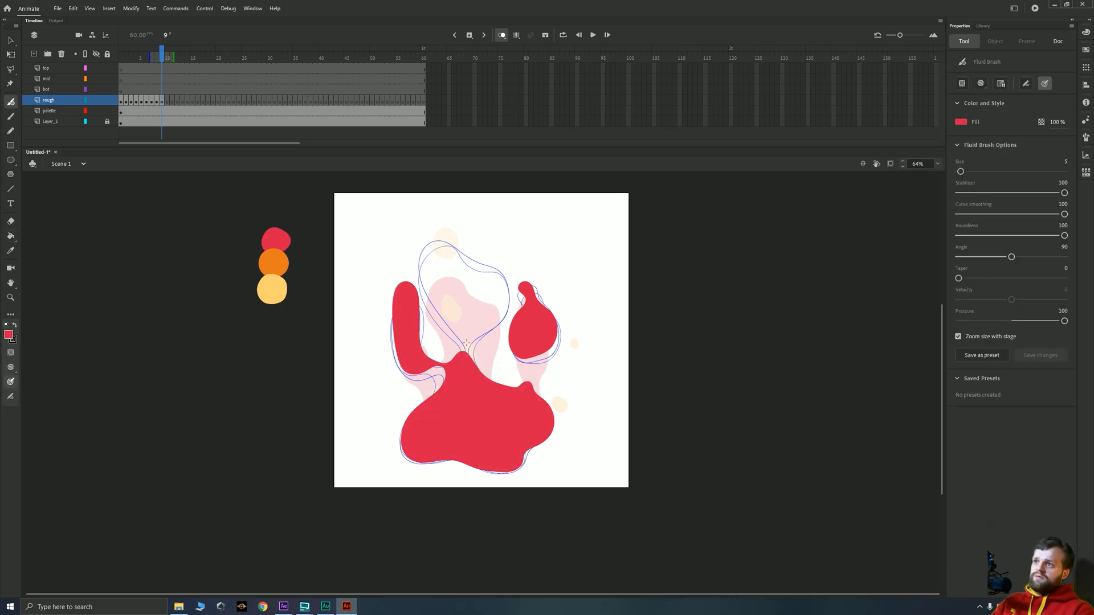
left_click_drag(456, 340, 431, 309)
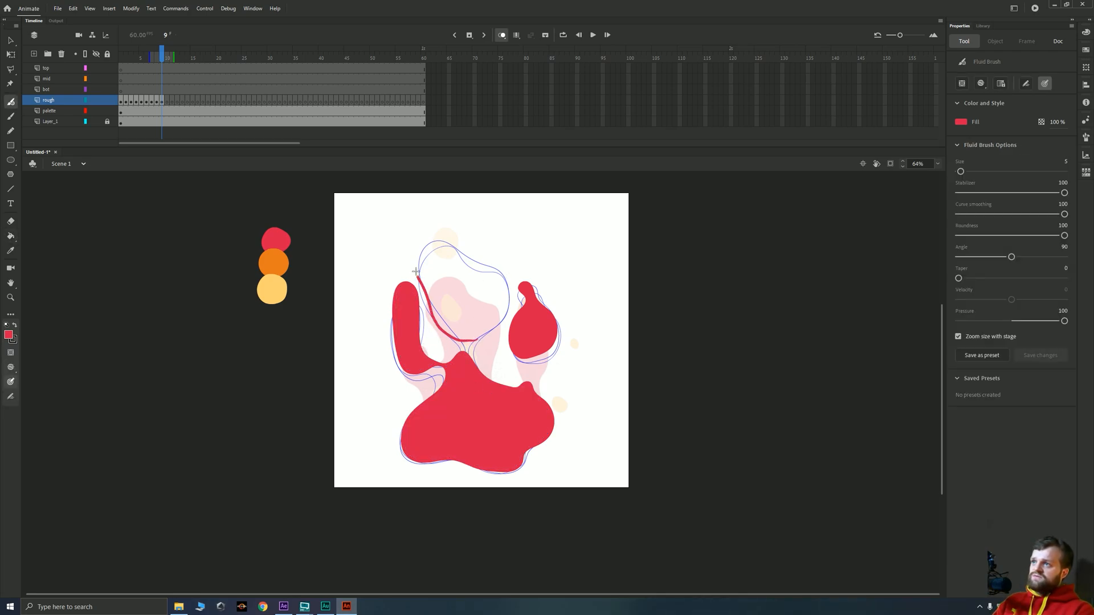
left_click_drag(428, 238, 462, 252)
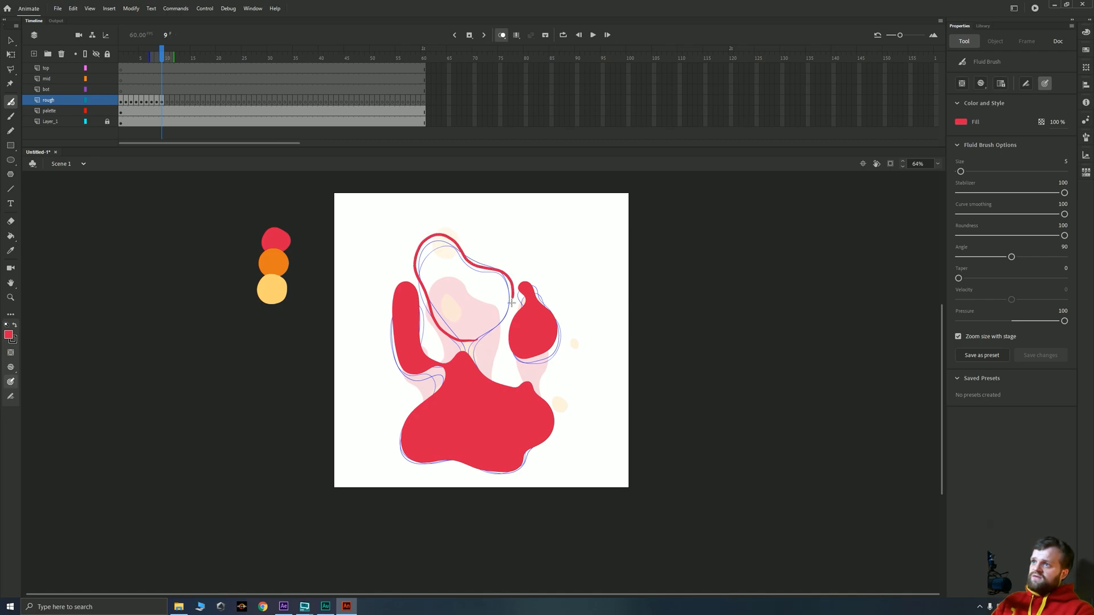
key("k")
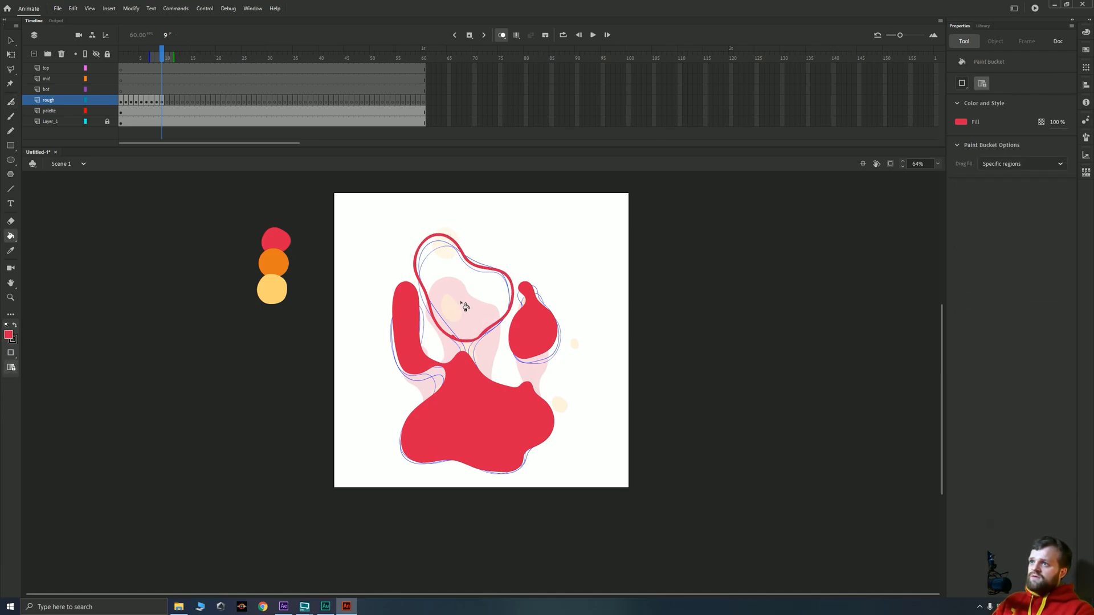
left_click(456, 308)
key("b")
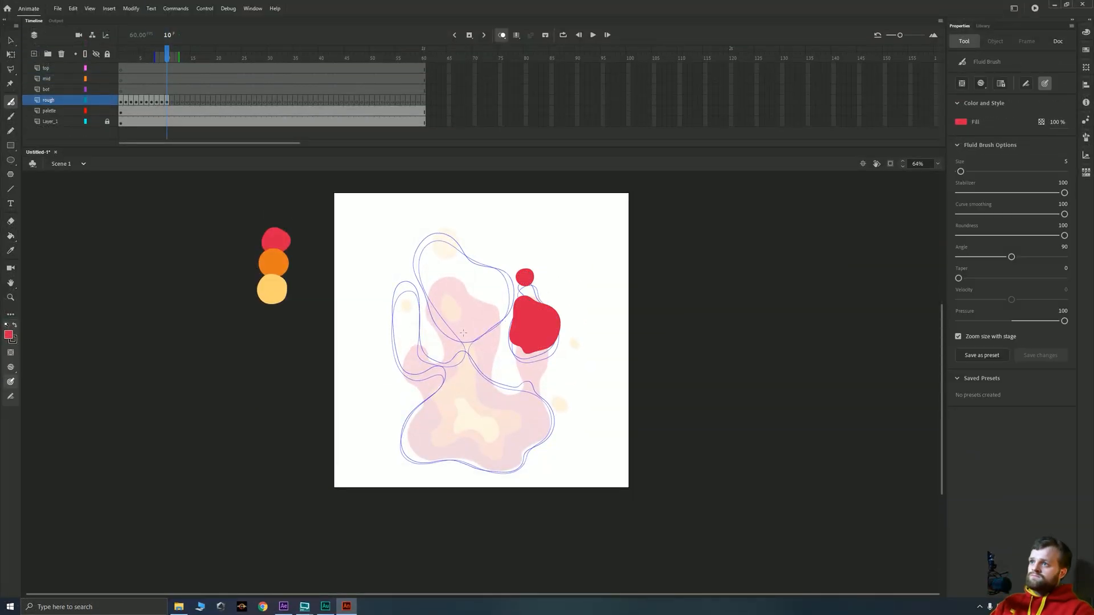
Draw the flame's large central blob, left tongue and lower body on frame 10 and fill them with red
mouse_move(461, 334)
left_mouse_down()
mouse_move(388, 303)
mouse_move(420, 322)
left_mouse_up()
key("k")
left_click(467, 296)
left_click(407, 330)
mouse_move(523, 461)
left_mouse_down()
mouse_move(462, 352)
mouse_move(523, 460)
mouse_move(489, 372)
mouse_move(516, 473)
left_mouse_up()
key("k")
left_click(513, 442)
On frame 11, draw the flame's lower body and fill it with red
key("b")
key(".")
key("k")
left_click(496, 434)
Draw the left tongue, right droplet, its small tip and the central blob on frame 11 and fill each with red
mouse_move(410, 270)
left_mouse_down()
mouse_move(383, 290)
mouse_move(409, 270)
left_mouse_up()
left_click_drag(529, 342, 537, 342)
left_click_drag(525, 276, 528, 277)
key("k")
left_click(406, 325)
left_click(534, 324)
left_click(527, 267)
mouse_move(457, 321)
left_mouse_down()
mouse_move(444, 303)
mouse_move(458, 322)
left_mouse_up()
key("k")
left_click(469, 296)
On frame 12, draw the flame's body and the left tongue and fill both with red
key(".")
mouse_move(507, 474)
left_mouse_down()
mouse_move(495, 373)
mouse_move(508, 475)
left_mouse_up()
left_click(490, 427)
mouse_move(413, 267)
left_mouse_down()
mouse_move(386, 295)
mouse_move(411, 267)
left_mouse_up()
key("k")
left_click(402, 287)
Add the central blob, the right droplet and the small tip above it on frame 12, filled with red
mouse_move(465, 239)
left_mouse_down()
mouse_move(456, 277)
mouse_move(487, 252)
mouse_move(465, 240)
left_mouse_up()
key("k")
left_click(470, 274)
mouse_move(531, 268)
left_mouse_down()
mouse_move(540, 263)
mouse_move(531, 269)
left_mouse_up()
left_click_drag(533, 336, 534, 335)
key("k")
left_click(534, 319)
left_click(529, 261)
On frame 13, draw the flame's body and a curved droplet above its right tongue, and fill both with red
key(".")
mouse_move(457, 459)
left_mouse_down()
mouse_move(547, 345)
mouse_move(444, 321)
mouse_move(457, 459)
left_mouse_up()
key("k")
left_click(484, 422)
left_click_drag(532, 317, 530, 318)
key(".")
left_click(555, 310)
Draw the small right tip and split the central blob into an upper and a lower one on frame 13, filled with red
left_click_drag(541, 253, 541, 255)
mouse_move(453, 301)
left_mouse_down()
mouse_move(491, 251)
mouse_move(453, 301)
left_mouse_up()
left_click_drag(439, 260, 438, 259)
key("k")
left_click(533, 252)
left_click(450, 236)
left_click(482, 285)
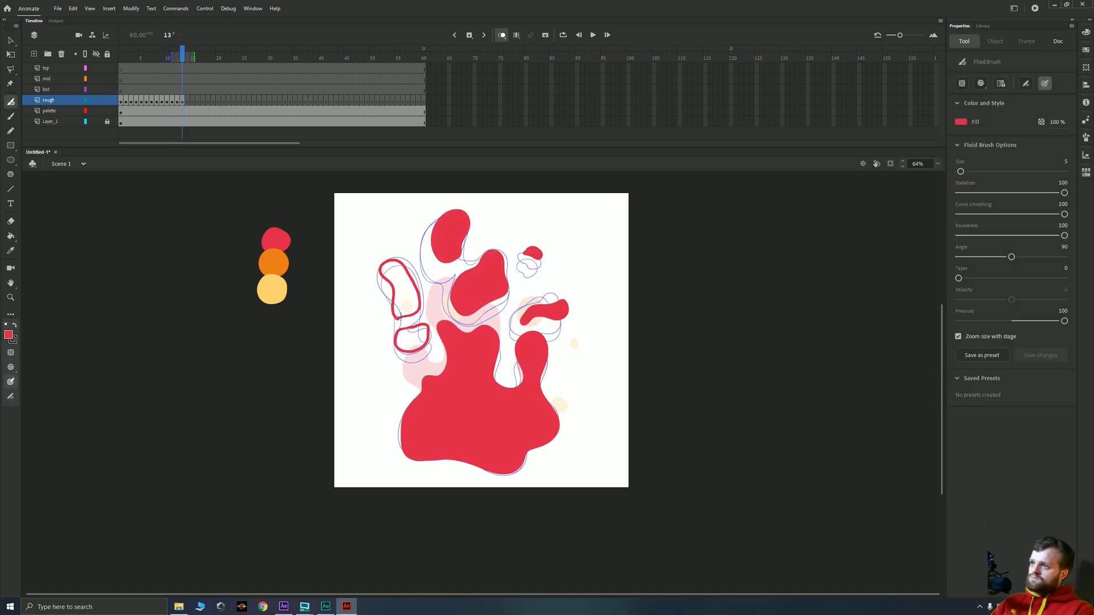
Fill the two outlined blobs left of the flame on frame 13 with red
key("k")
left_click(407, 293)
left_click(412, 339)
On frame 14, draw the flame's body, the curved right blob and the small dot above it, and fill them with red
key(".")
mouse_move(509, 474)
left_mouse_down()
mouse_move(495, 373)
mouse_move(419, 460)
mouse_move(510, 474)
left_mouse_up()
left_click(490, 410)
left_click_drag(523, 306, 524, 308)
key("k")
left_click(547, 297)
left_click_drag(529, 245, 530, 246)
key("k")
left_click(534, 246)
Draw the central, upper and two left blobs on frame 14 and fill them with red
left_click_drag(479, 293, 483, 293)
left_click_drag(445, 253, 449, 253)
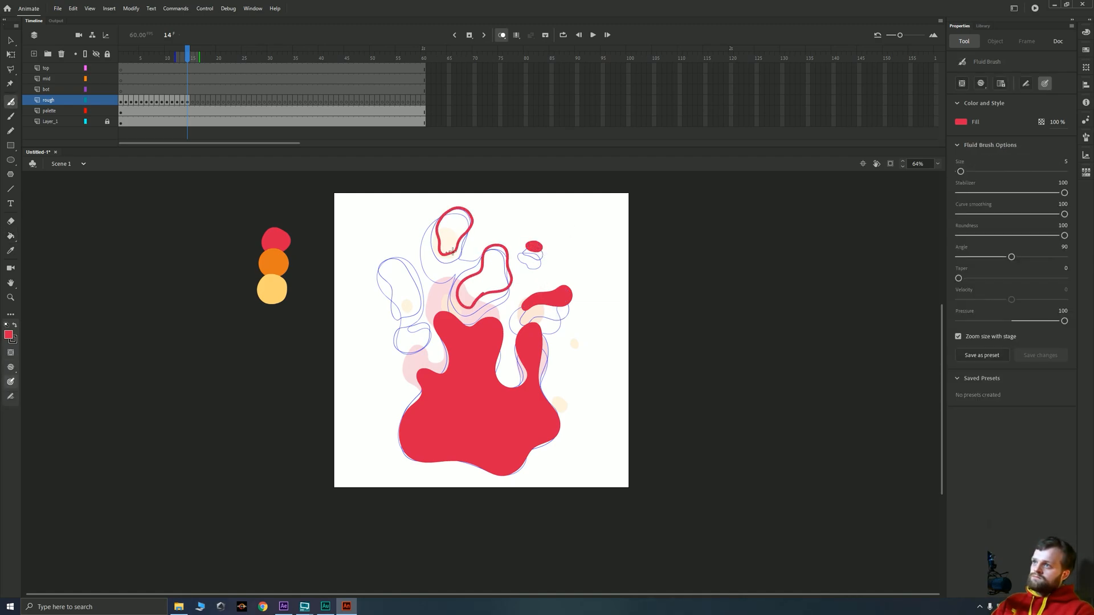
key("k")
left_click(451, 236)
left_click(481, 285)
left_click(407, 293)
left_click(412, 339)
On frame 15, draw the body with a thin-necked right droplet, a thinner right streak and a small dot, filled with red
key(".")
mouse_move(510, 474)
left_mouse_down()
mouse_move(495, 374)
mouse_move(409, 457)
mouse_move(510, 475)
left_mouse_up()
key("k")
left_click(490, 410)
left_click_drag(523, 301, 524, 301)
key("k")
left_click(547, 290)
mouse_move(544, 241)
left_mouse_down()
mouse_move(532, 240)
mouse_move(544, 242)
left_mouse_up()
left_click(538, 244)
Draw the central blob, the upper blob and the two smaller left blobs on frame 15 and fill them with red
mouse_move(476, 286)
left_mouse_down()
mouse_move(495, 241)
mouse_move(476, 286)
left_mouse_up()
left_click(491, 266)
left_click_drag(443, 246, 445, 246)
left_click(459, 220)
left_click_drag(398, 298, 399, 260)
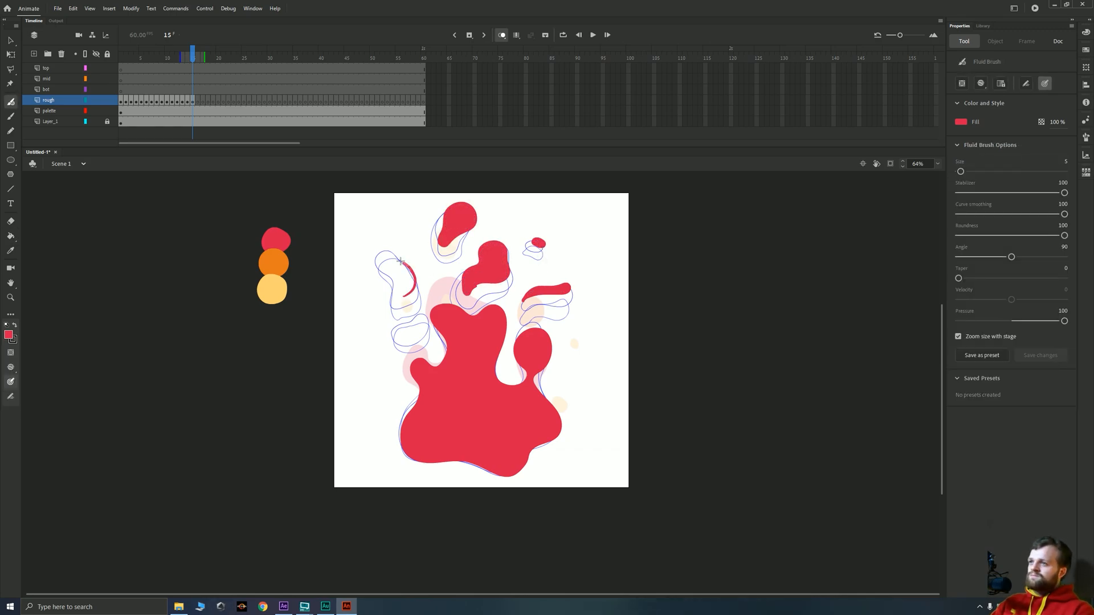
left_click_drag(408, 337, 408, 337)
key("k")
left_click(405, 327)
On frame 16, draw the flame's body and a detached round right droplet, and fill both with red
key(".")
mouse_move(482, 468)
left_mouse_down()
mouse_move(528, 381)
mouse_move(436, 362)
mouse_move(482, 468)
left_mouse_up()
left_click(479, 400)
key("b")
left_click_drag(551, 328, 550, 329)
key("k")
left_click(534, 347)
Add a thin right streak, a tiny dot and a red-filled central blob above the body on frame 16
left_click_drag(526, 287, 567, 277)
left_click_drag(548, 238, 542, 239)
left_click_drag(472, 276, 473, 276)
left_click(494, 253)
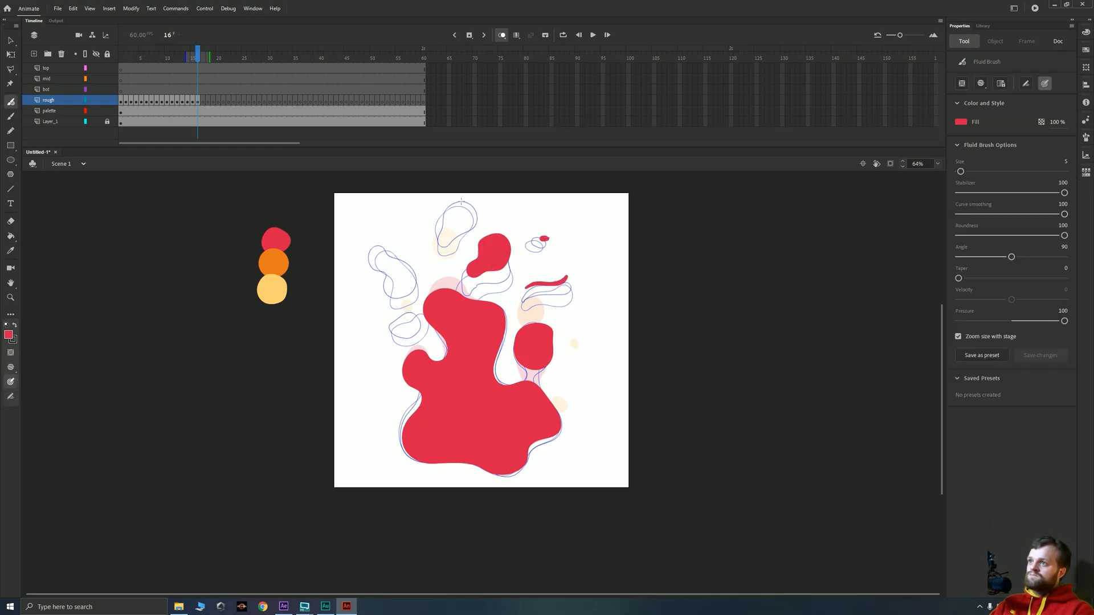
Draw the topmost blob and the two left blobs on frame 16 and fill them with red
left_click_drag(452, 209, 453, 209)
key("k")
left_click(464, 218)
left_click_drag(383, 276, 383, 275)
left_click(394, 276)
left_click_drag(390, 325, 390, 324)
left_click(393, 323)
left_click(126, 91)
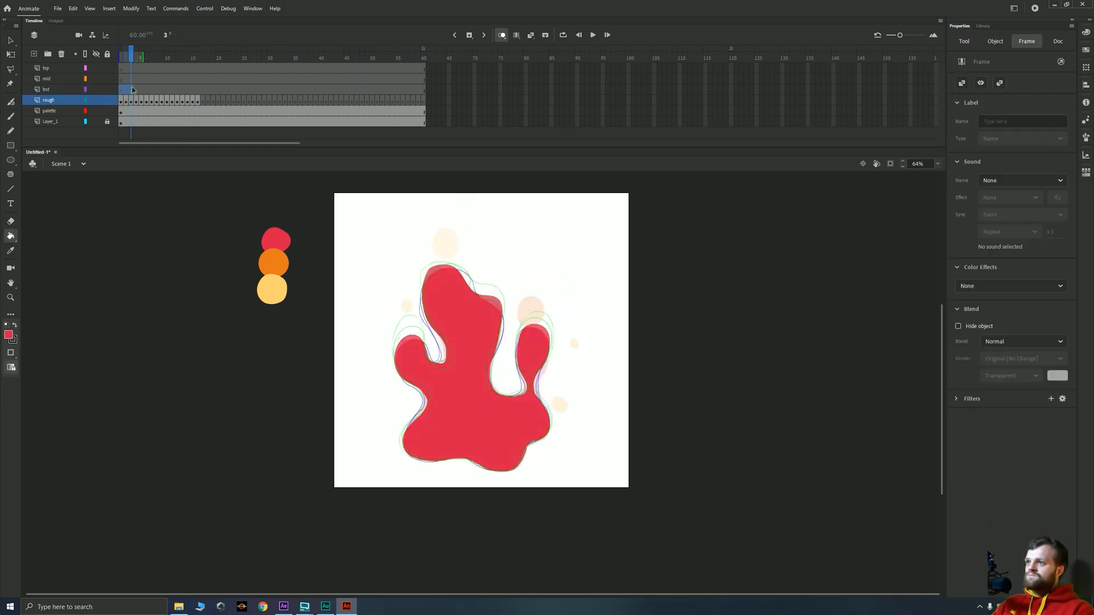
left_click_drag(127, 91, 208, 70)
left_click(203, 101)
key("b")
mouse_move(468, 463)
left_mouse_down()
mouse_move(530, 451)
mouse_move(516, 468)
left_mouse_up()
key("ctrl+z")
key("ctrl+z")
Paste a copy of the starting flame on the rough layer and place its keyframe at frame 18 as a loop reference
key("ctrl+v")
key("period")
left_click_drag(218, 101, 208, 101)
Draw the flame's body on frame 17 as an in-between towards the reference flame and fill it with red
key("comma")
mouse_move(470, 463)
left_mouse_down()
mouse_move(484, 469)
mouse_move(533, 374)
mouse_move(476, 308)
mouse_move(411, 457)
mouse_move(472, 463)
left_mouse_up()
key("k")
left_click(489, 425)
Move the reference flame to frame 19 and draw a red-filled in-between body on a blank keyframe at frame 18
left_click(208, 102)
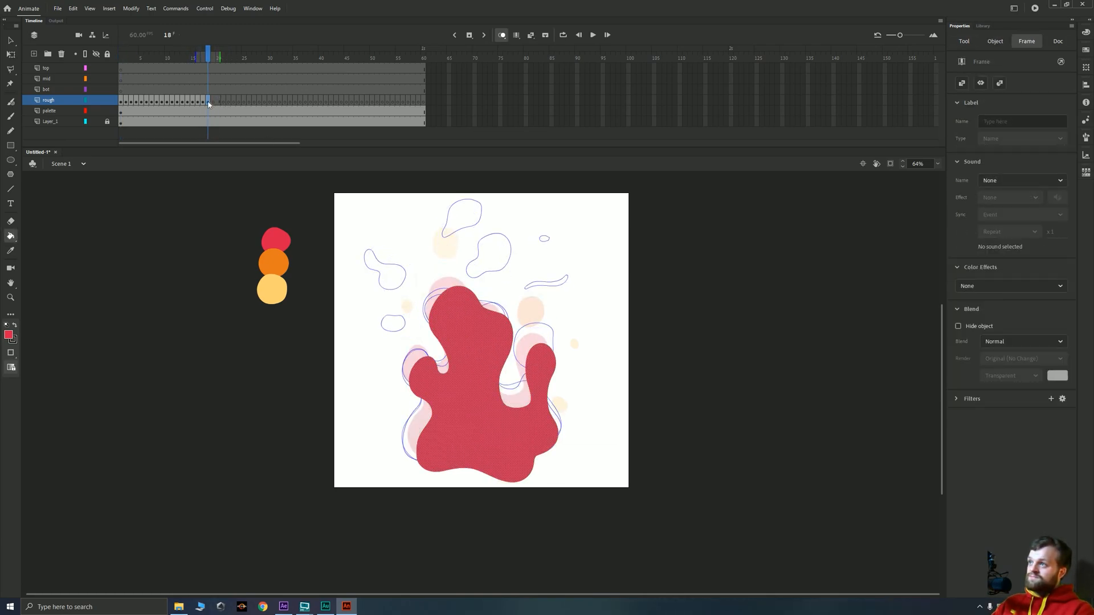
left_click_drag(209, 103, 214, 103)
key("comma")
key("F7")
key("b")
mouse_move(517, 477)
left_mouse_down()
mouse_move(525, 376)
mouse_move(413, 364)
mouse_move(518, 477)
left_mouse_up()
key("k")
left_click(495, 435)
Move the reference flame to frame 20 and draw a red-filled in-between body on a blank keyframe at frame 19
left_click(214, 103)
left_click_drag(214, 103, 219, 102)
key("comma")
key("F7")
key("b")
mouse_move(559, 439)
left_mouse_down()
mouse_move(535, 350)
mouse_move(417, 398)
mouse_move(559, 438)
left_mouse_up()
key("k")
left_click(493, 421)
Delete the reference flame from frame 20 of the rough layer
left_click(218, 102)
key("Delete")
On frame 17, draw a red-filled central blob, a short thin right streak and a tiny dot above it
left_click_drag(121, 90, 203, 69)
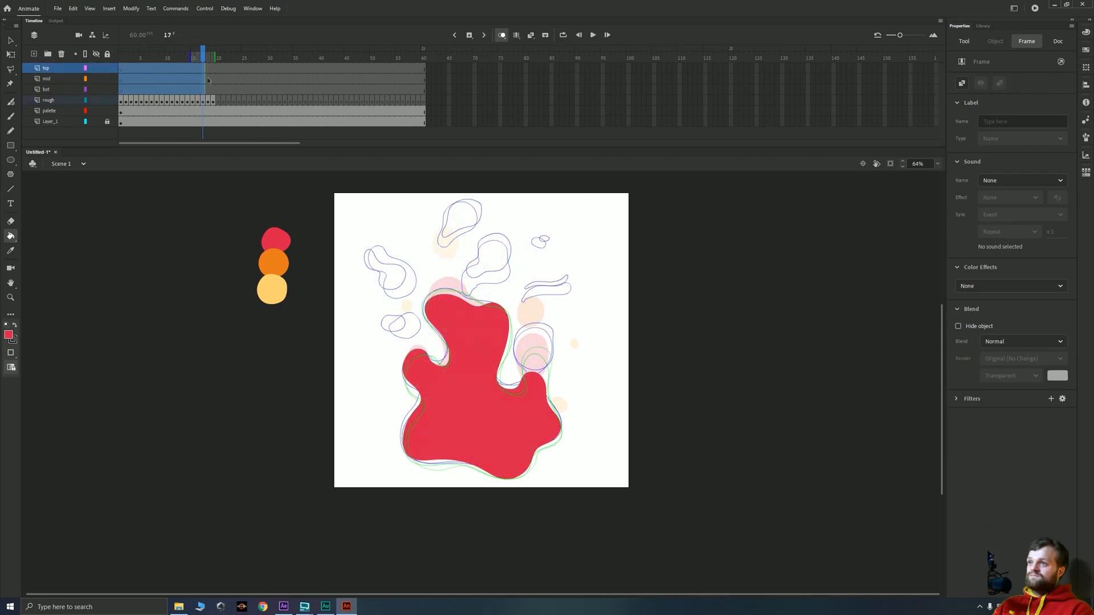
key("b")
key("k")
left_click(494, 247)
key("b")
mouse_move(491, 264)
left_mouse_down()
mouse_move(482, 267)
mouse_move(561, 277)
left_mouse_up()
left_click(547, 235)
Draw the round right droplet, the topmost blob and the two left blobs on frame 17 and fill them with red
left_click_drag(532, 356, 535, 317)
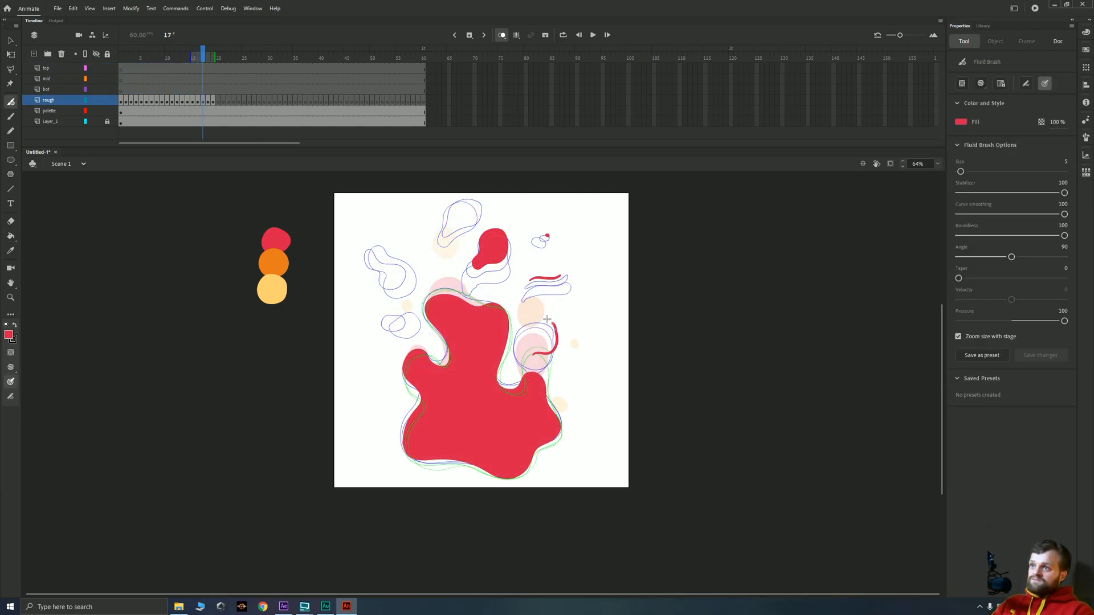
key("k")
left_click(458, 219)
left_click(377, 264)
left_click(384, 321)
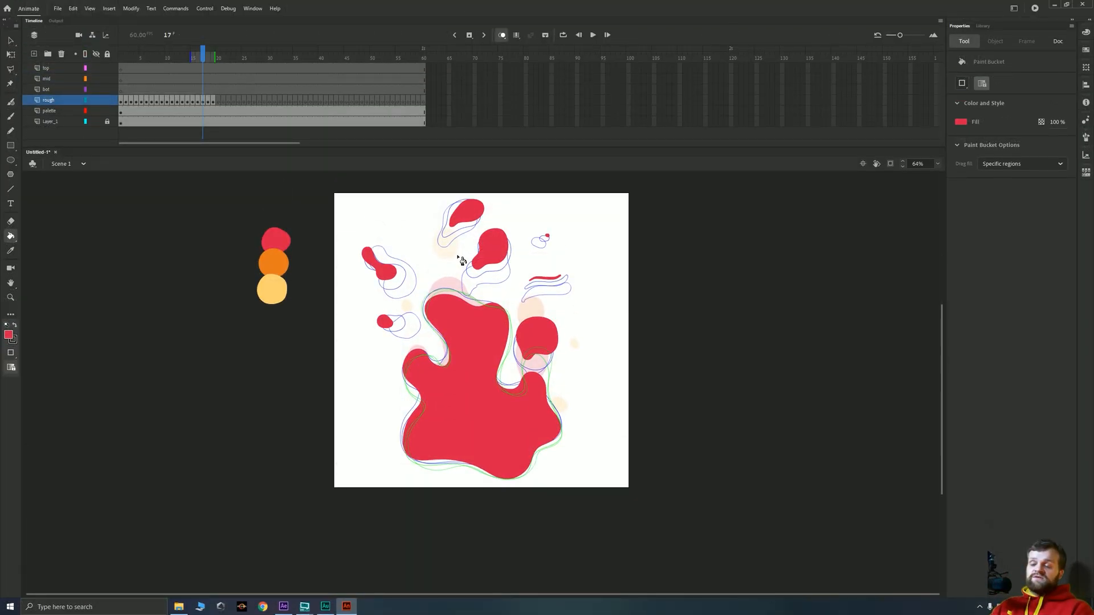
Compare the flame shapes on rough frames 16 to 19 with frame 1 to check the loop transition
key("comma")
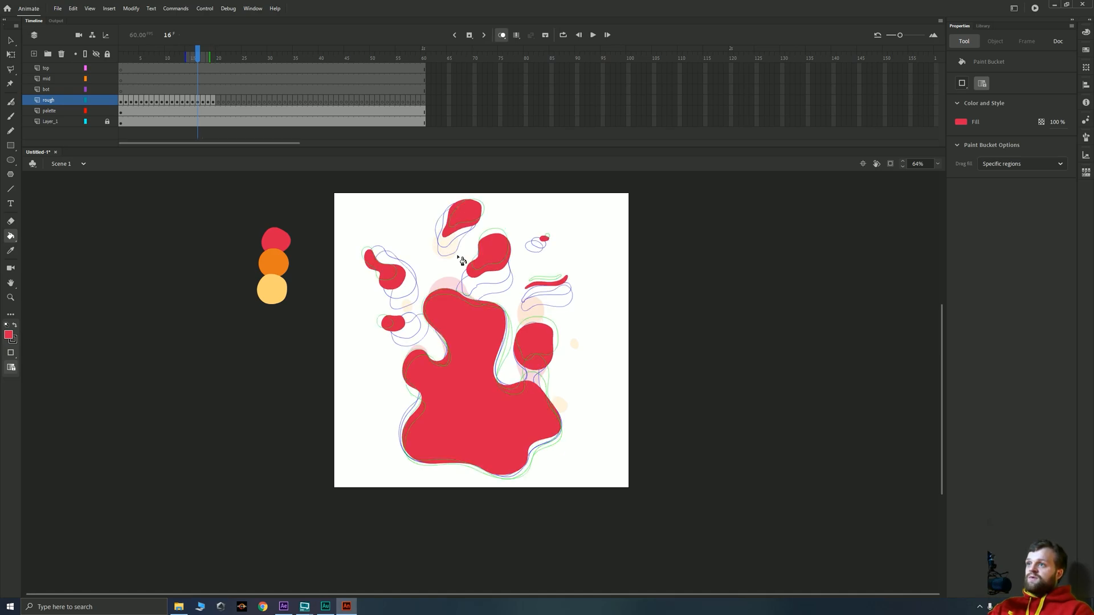
key("period")
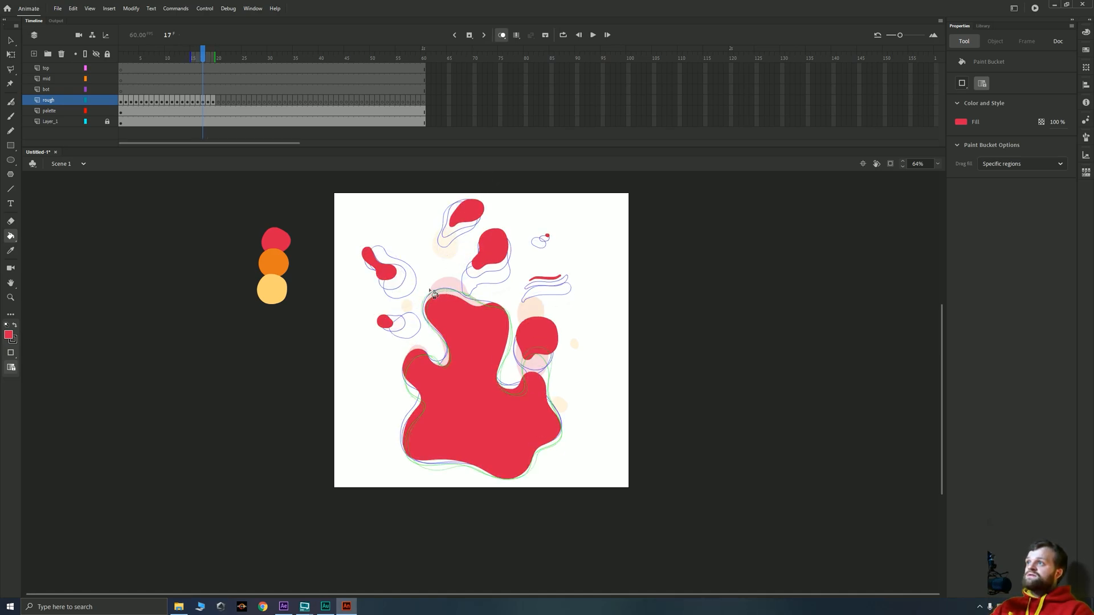
key("period")
key("period")
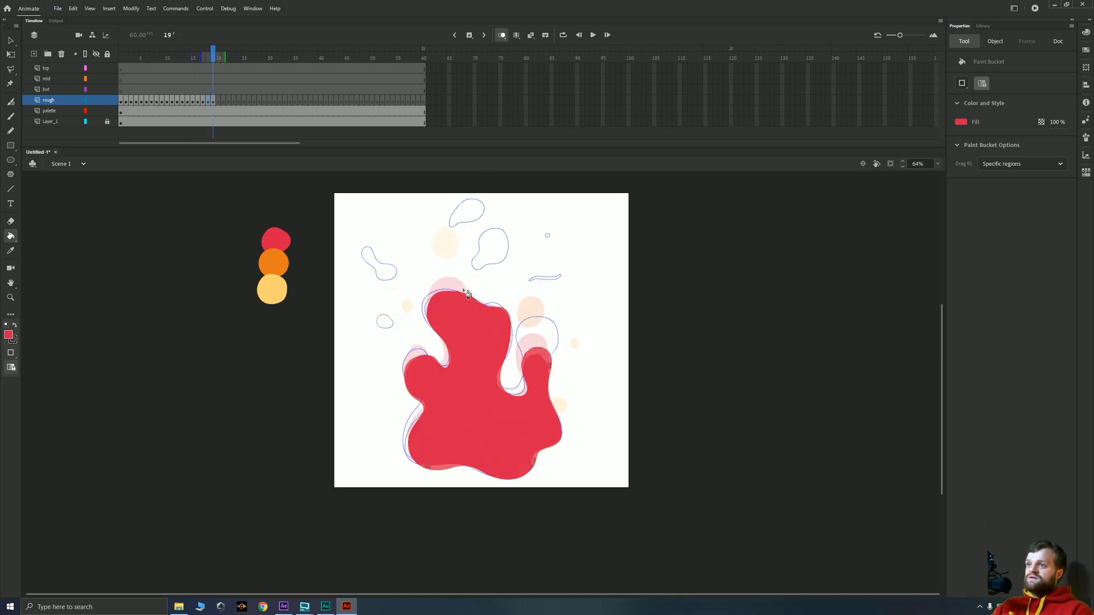
left_click(121, 102)
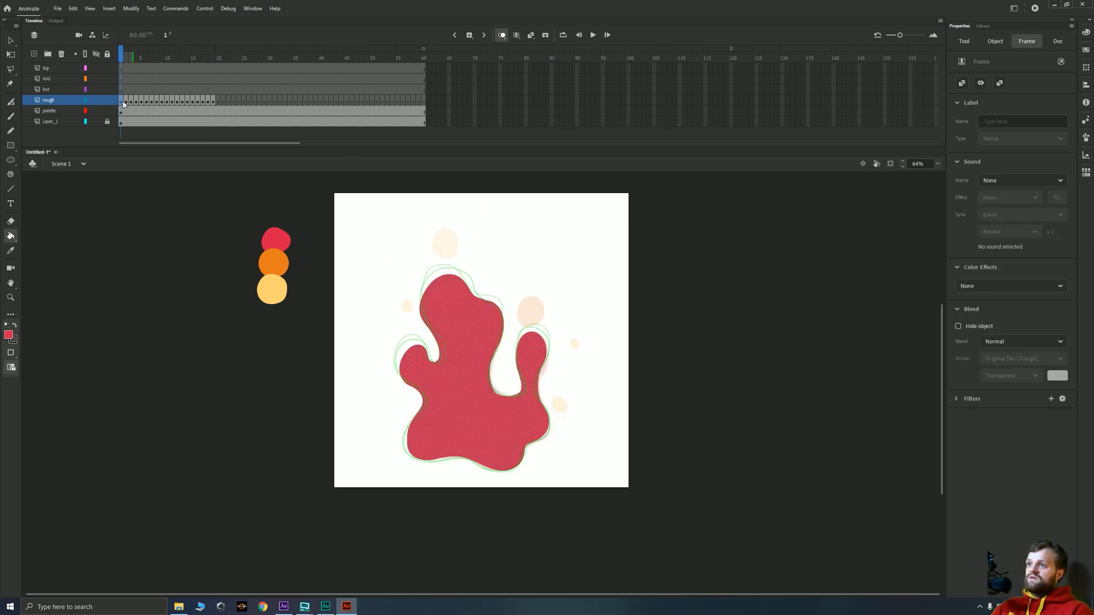
left_click(215, 103)
key("comma")
key("comma")
On rough frame 18, draw the slim upper-left streak and the small lower-left dot and fill them with red
key("b")
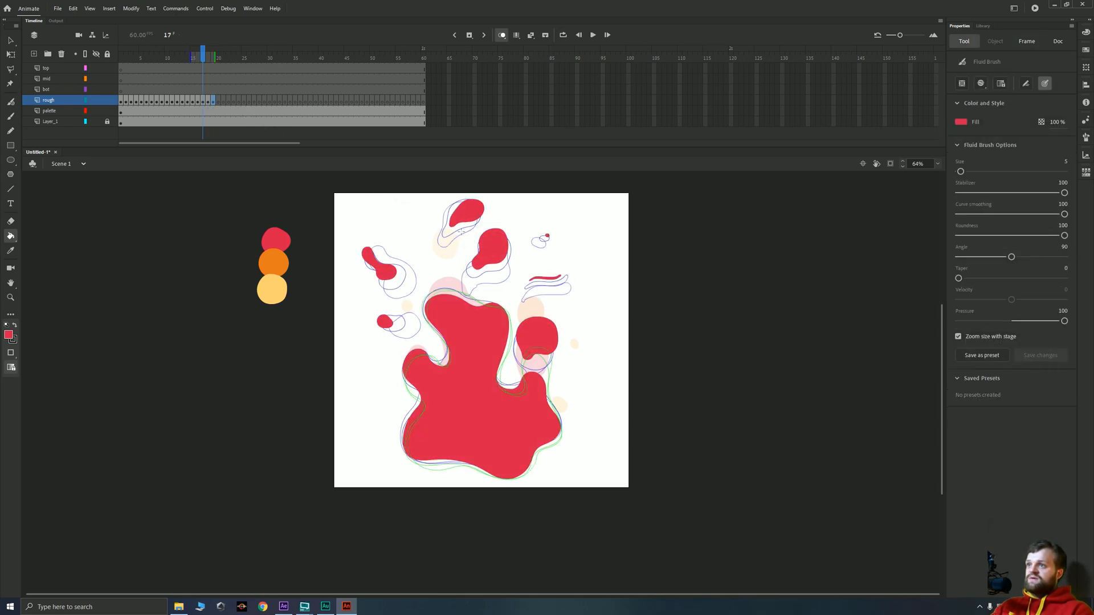
key("period")
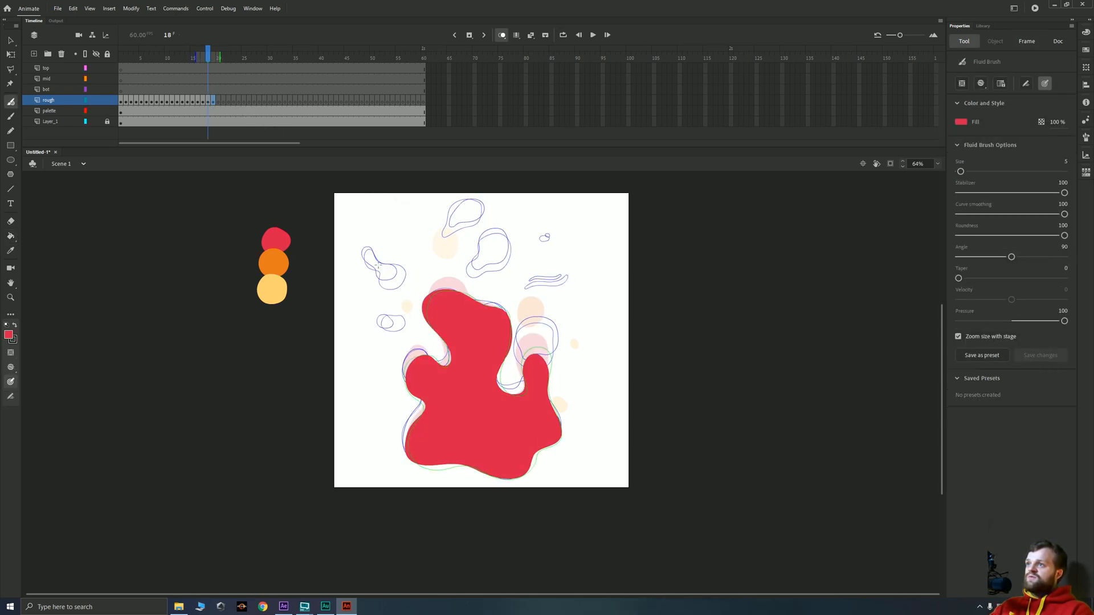
left_click_drag(361, 252, 375, 268)
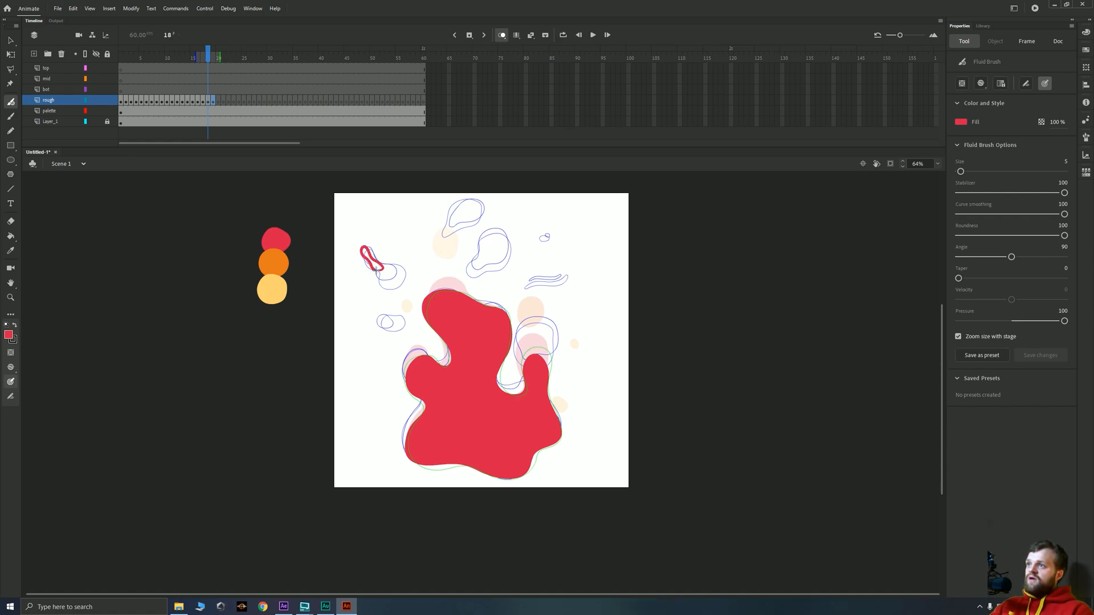
key("k")
left_click(377, 266)
key("b")
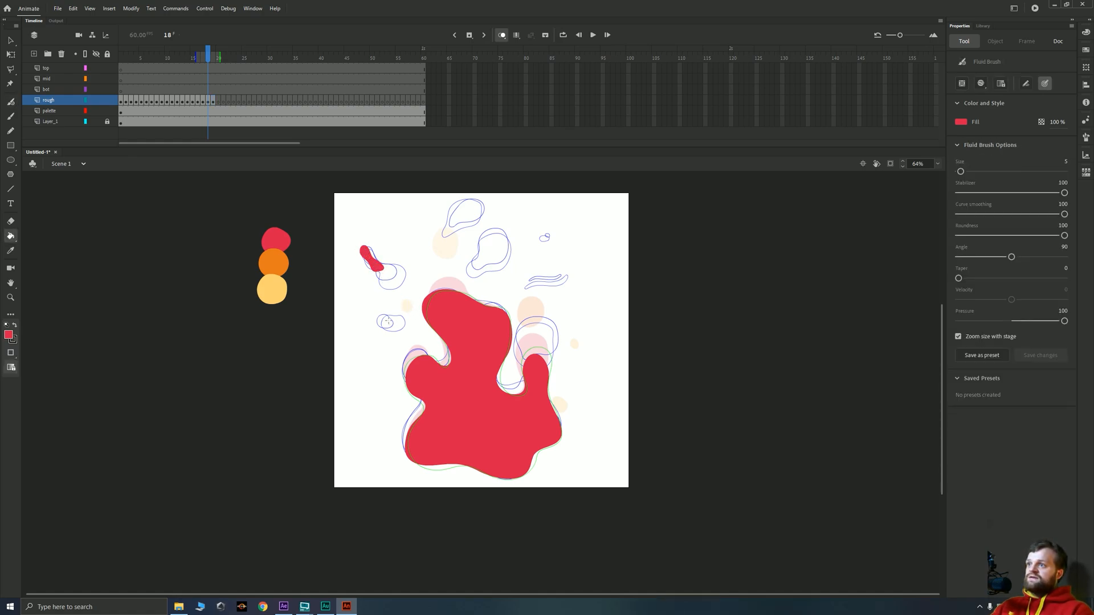
key("k")
left_click(378, 318)
key("b")
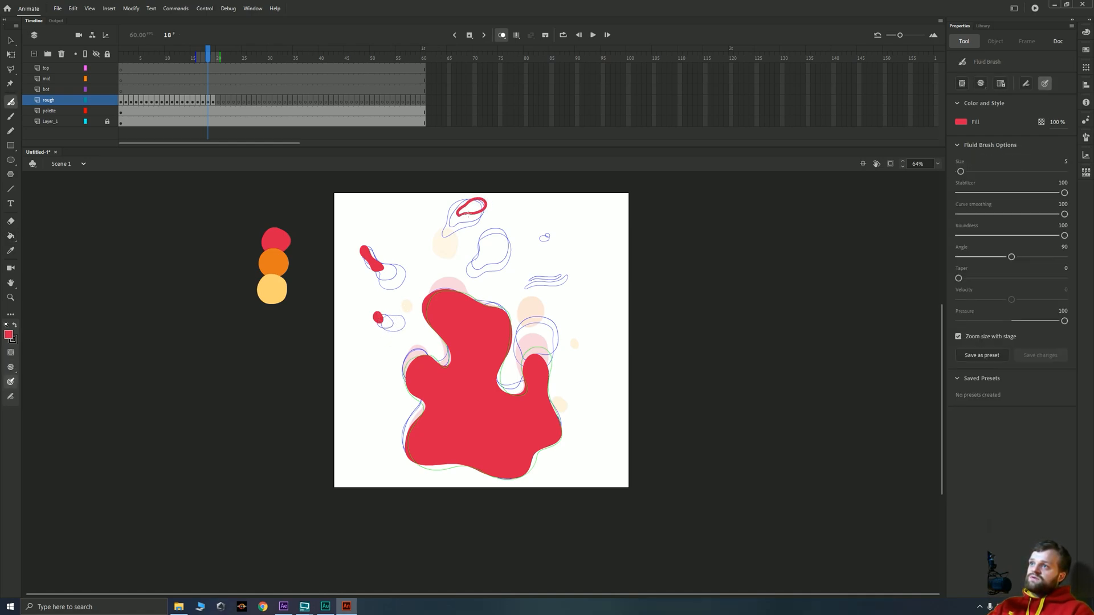
Draw the topmost blob, the blob above the flame's centre and the bean-shaped right droplet on frame 18, filled with red
key("k")
left_click(467, 210)
key("b")
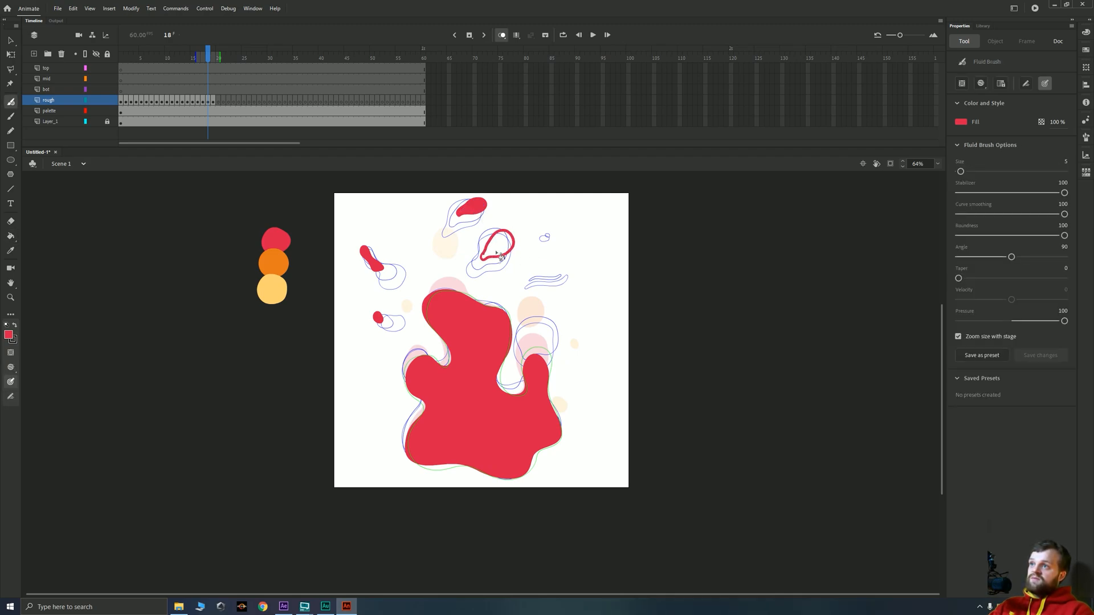
key("k")
left_click(494, 246)
key("b")
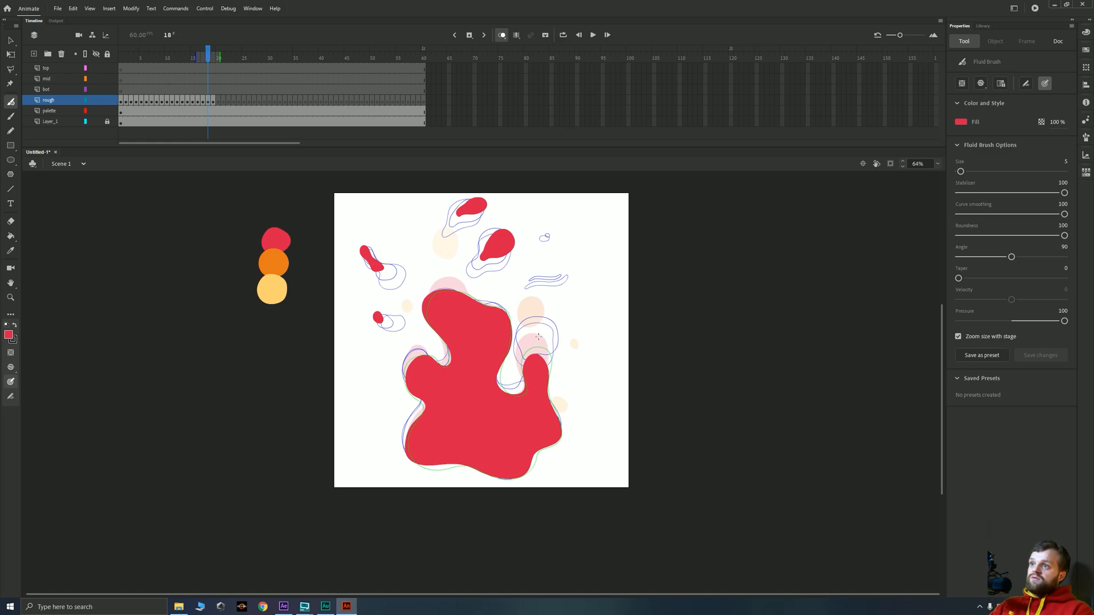
mouse_move(557, 329)
left_mouse_down()
mouse_move(522, 324)
mouse_move(534, 339)
left_mouse_up()
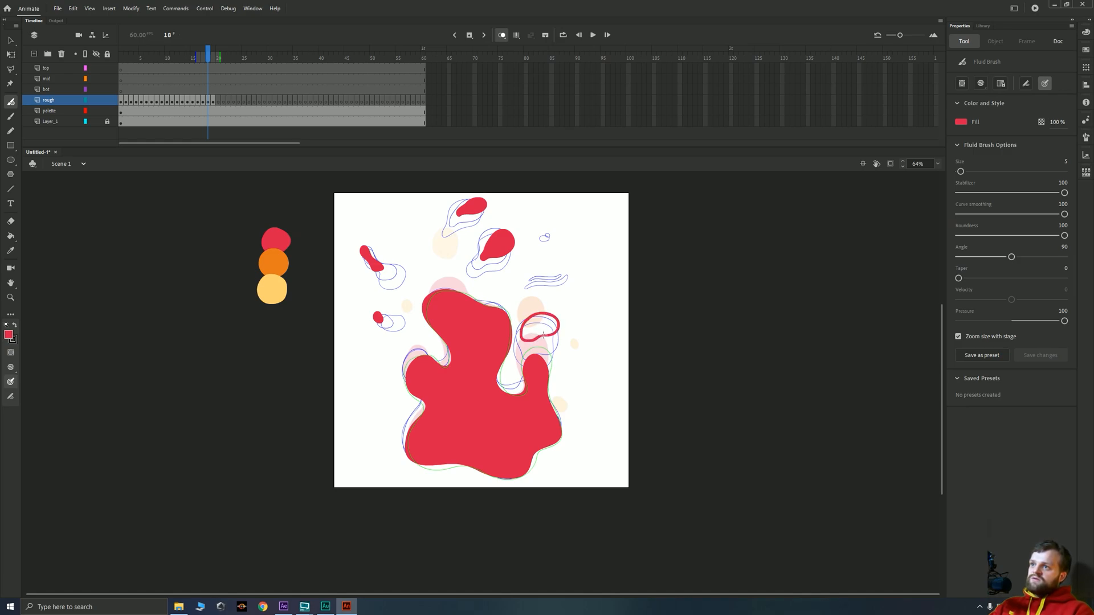
key("k")
left_click(540, 329)
key("v")
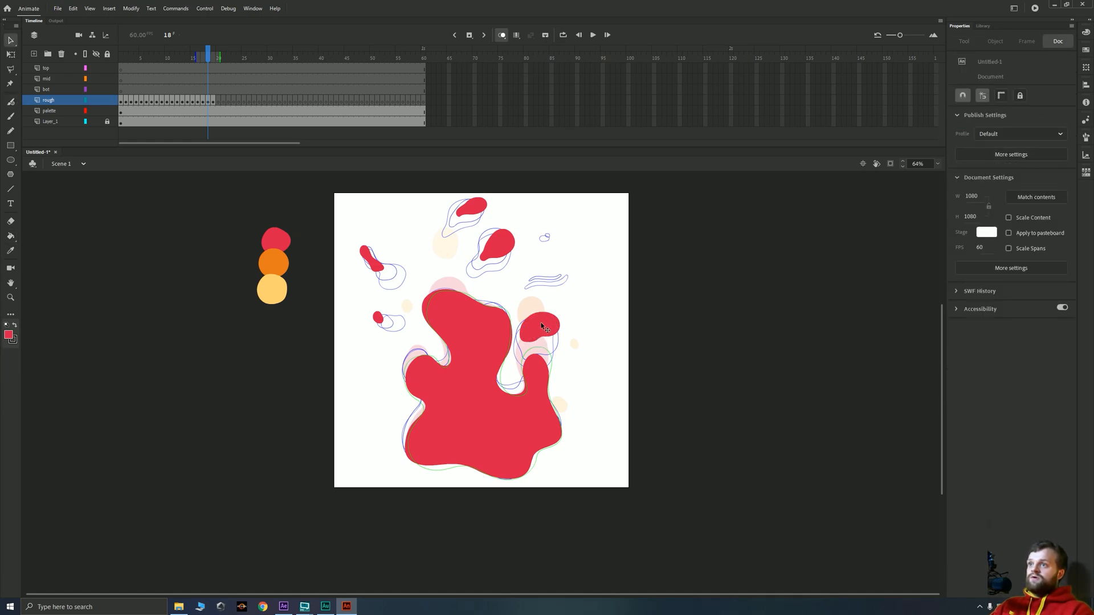
left_click(538, 327)
left_click(494, 245, "shift")
left_click(478, 208, "shift")
left_click(377, 265, "shift")
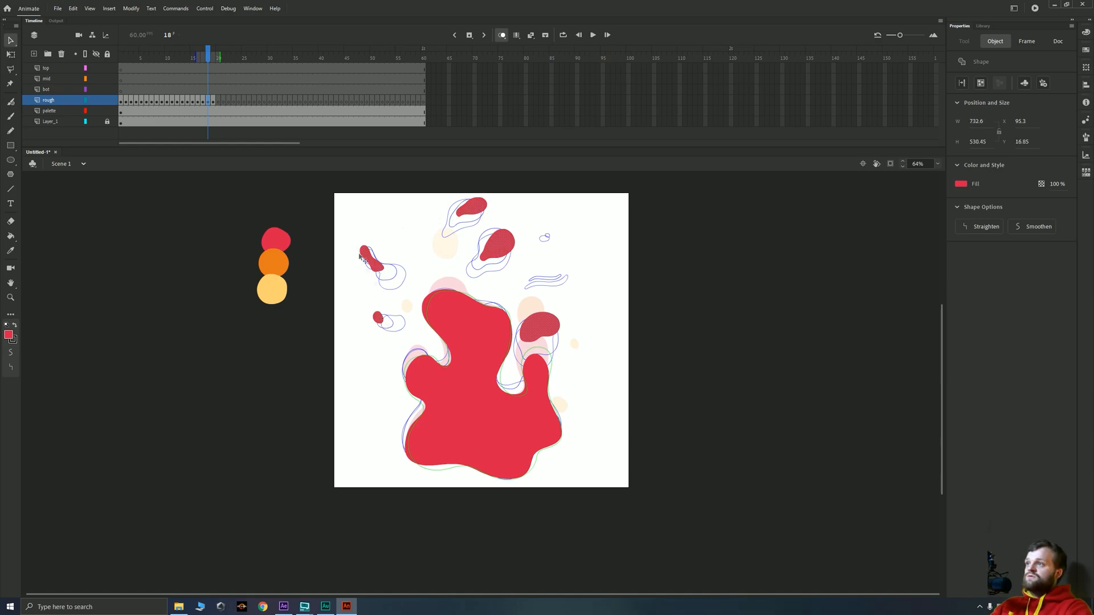
On rough frame 19, draw a red-filled upper-left streak and nudge the main flame body to X 252.95, Y 355.1
left_click(214, 102)
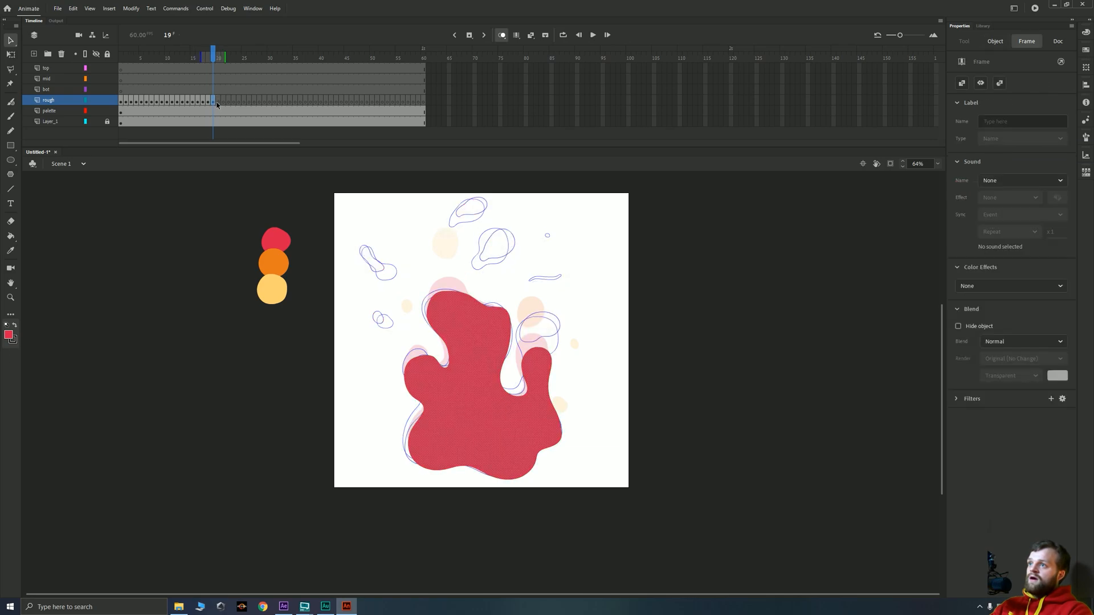
key("k")
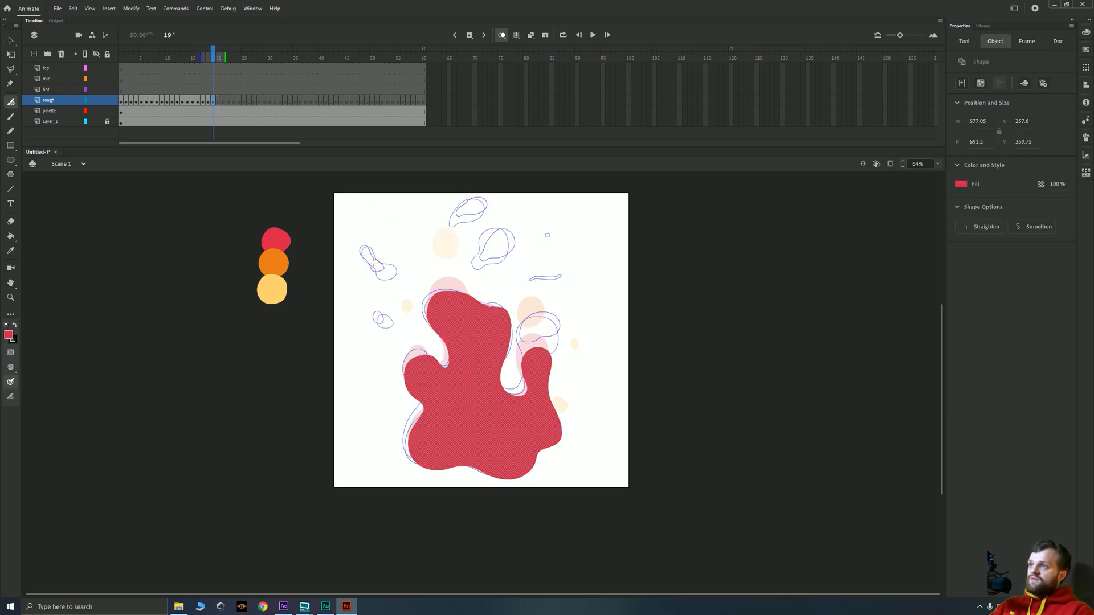
key("ctrl+shift+a")
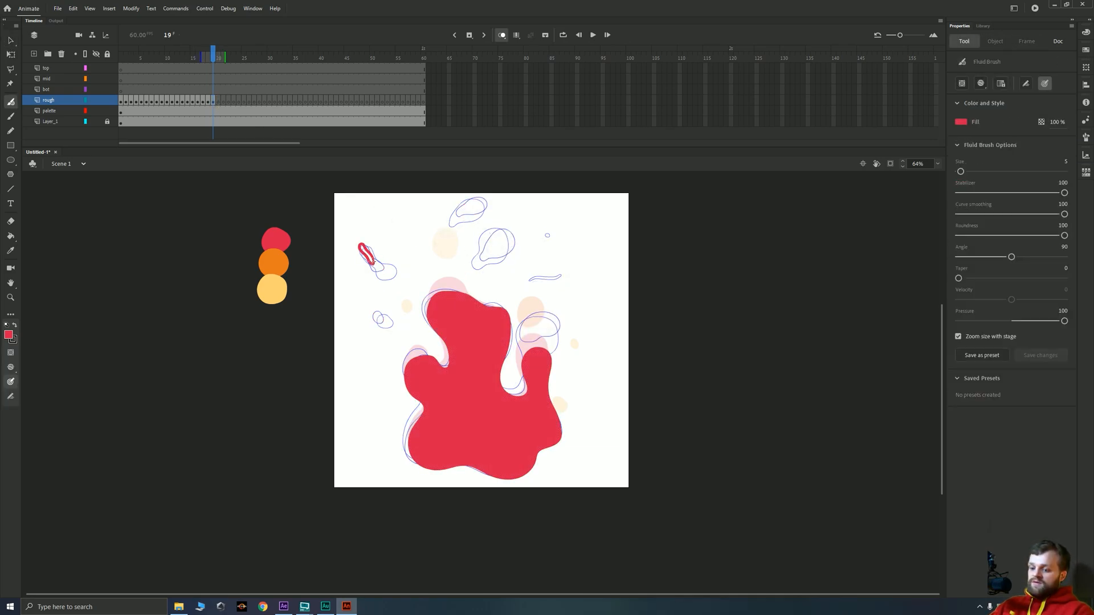
key("k")
key("v")
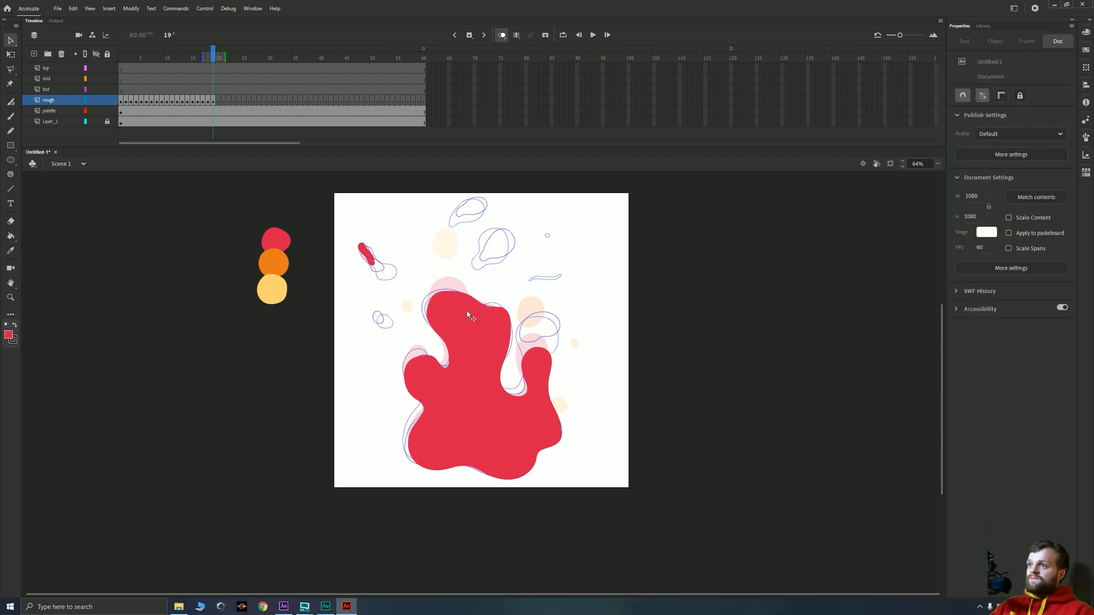
left_click(467, 310)
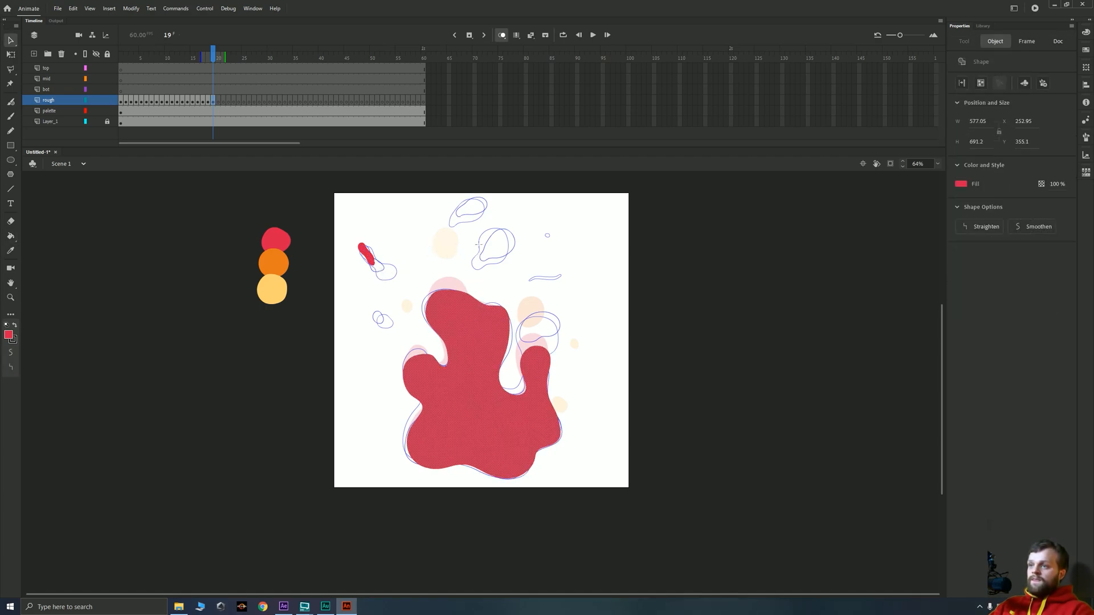
Draw a smaller topmost blob and a smaller blob below it on frame 19 and fill both with red
key("b")
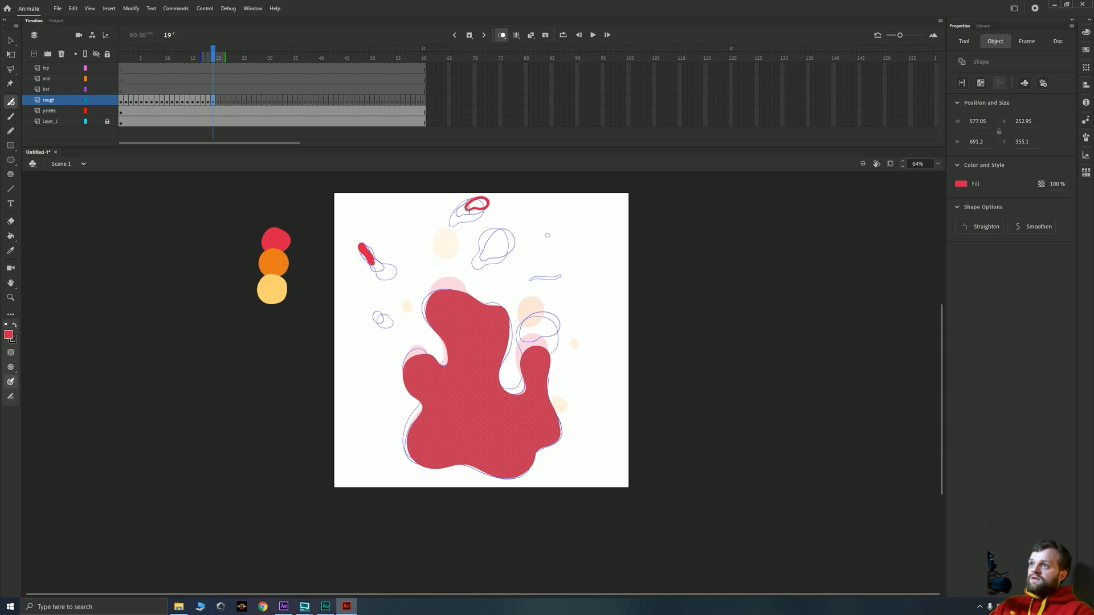
left_click_drag(469, 210, 476, 209)
key("k")
left_click(479, 204)
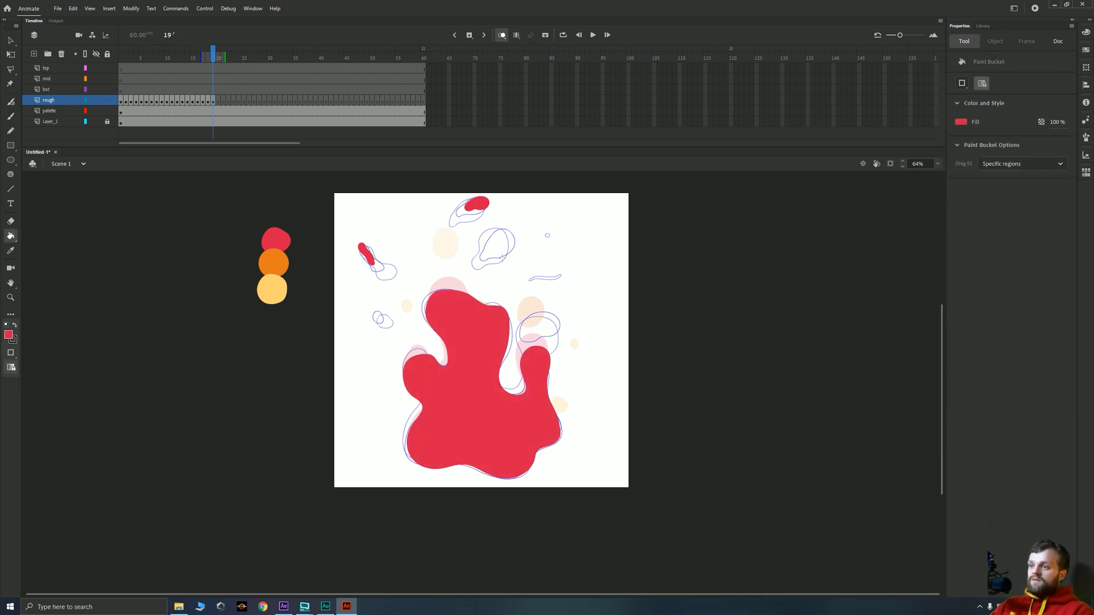
key("b")
left_click_drag(493, 249, 493, 251)
key("k")
left_click(503, 239)
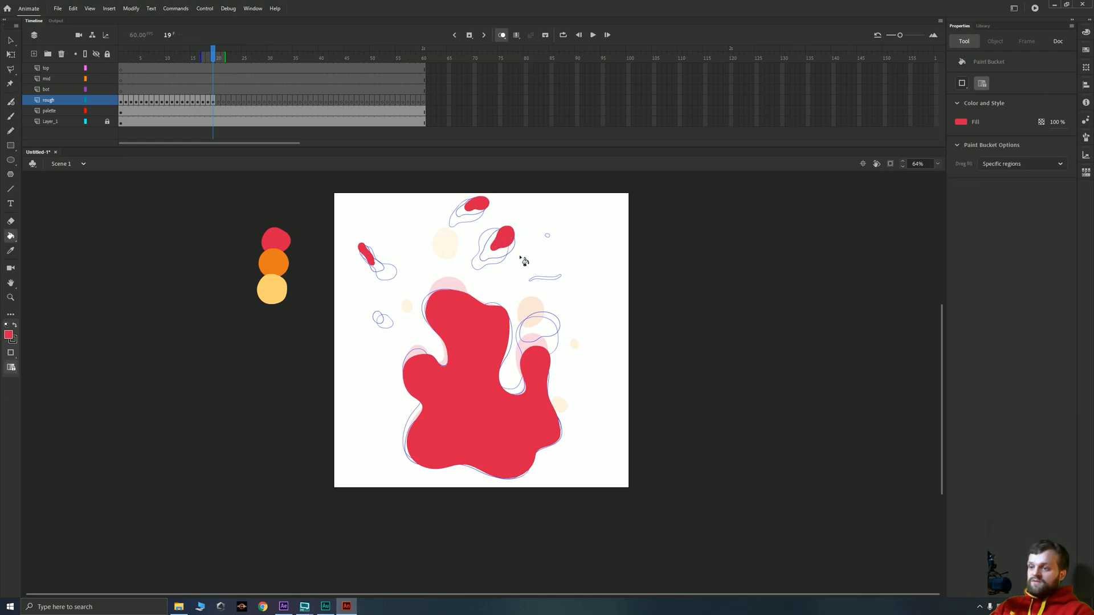
Draw the short thin right streak, the right droplet and the tiny lower-left dot on frame 19, filled with red
key("b")
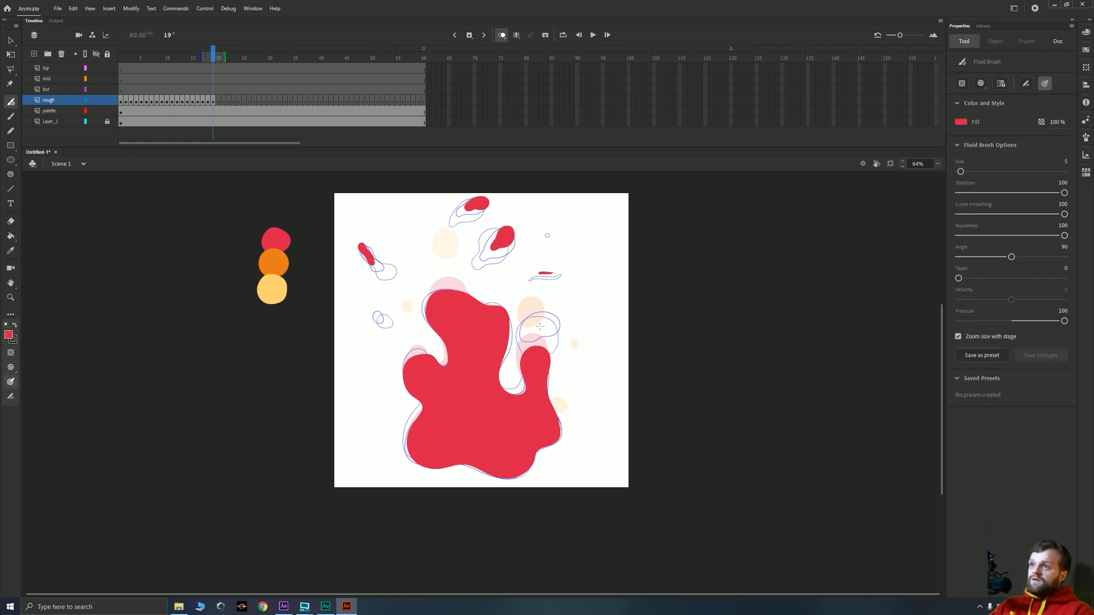
mouse_move(557, 305)
left_mouse_down()
mouse_move(528, 319)
mouse_move(545, 328)
left_mouse_up()
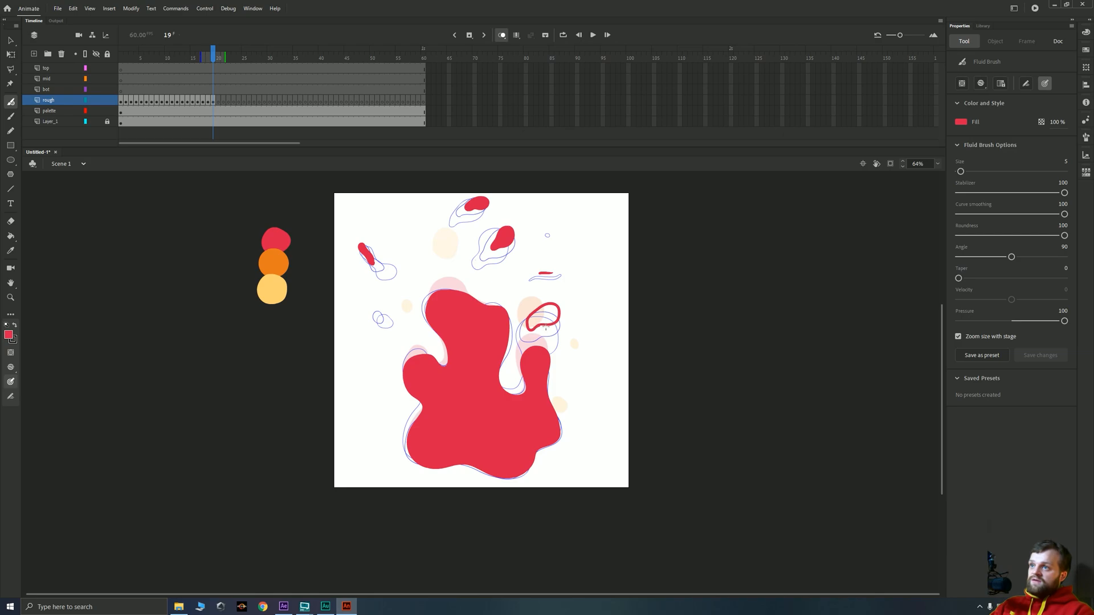
key("k")
left_click(544, 315)
key("b")
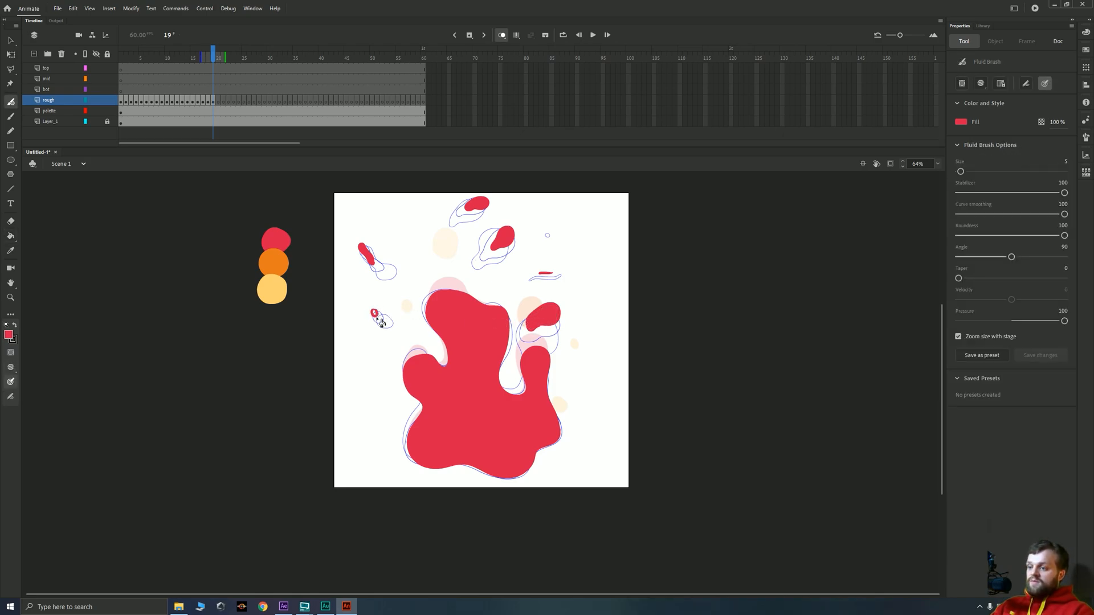
key("k")
Lasso the detached droplets on frame 19 and paste them in place on frame 1 of the bot layer
key("l")
mouse_move(382, 340)
left_mouse_down()
mouse_move(415, 269)
mouse_move(499, 291)
mouse_move(519, 330)
mouse_move(596, 314)
mouse_move(484, 169)
mouse_move(332, 279)
mouse_move(397, 365)
left_mouse_up()
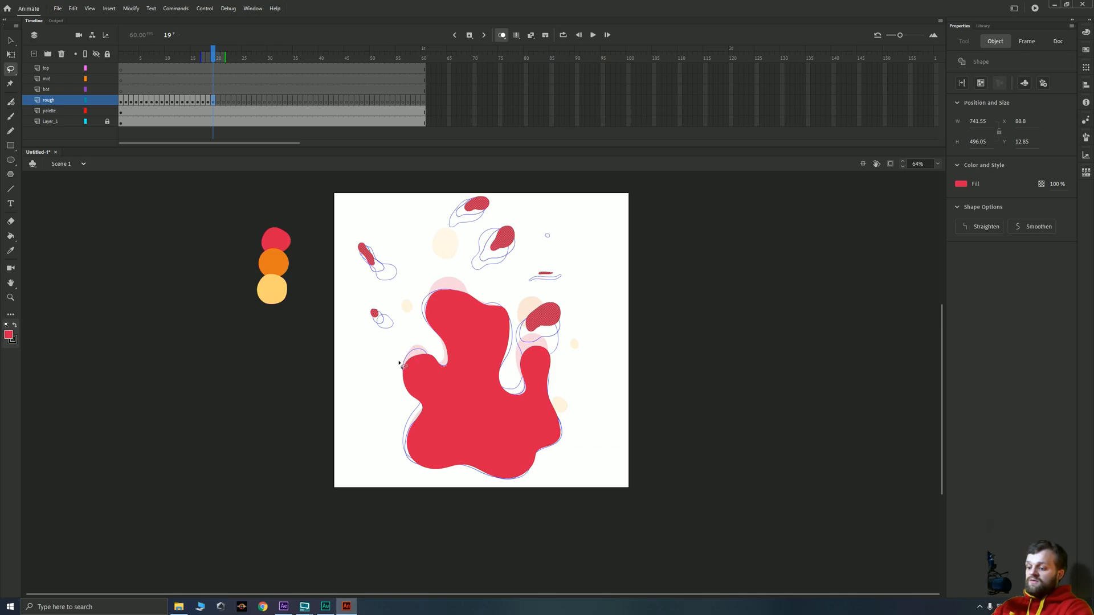
left_click(121, 90)
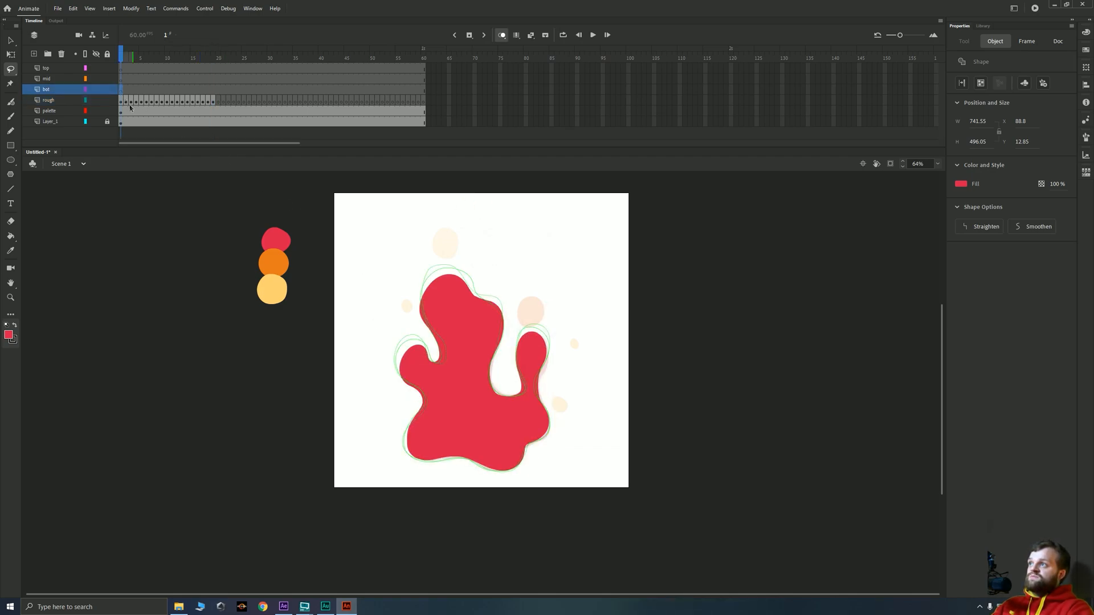
key("Delete")
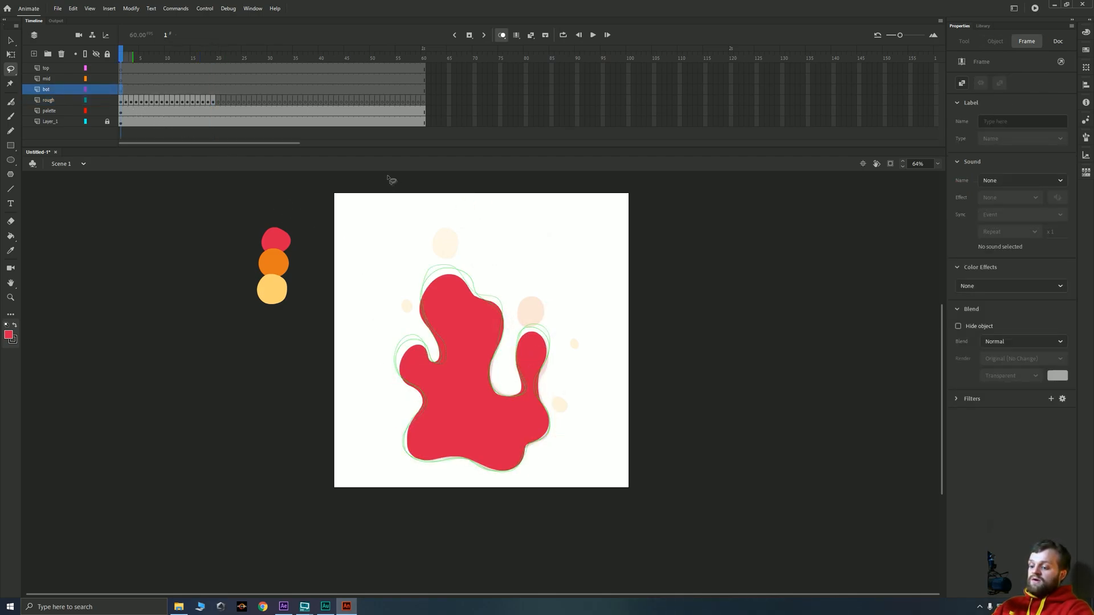
key("ctrl+f")
left_click(613, 238)
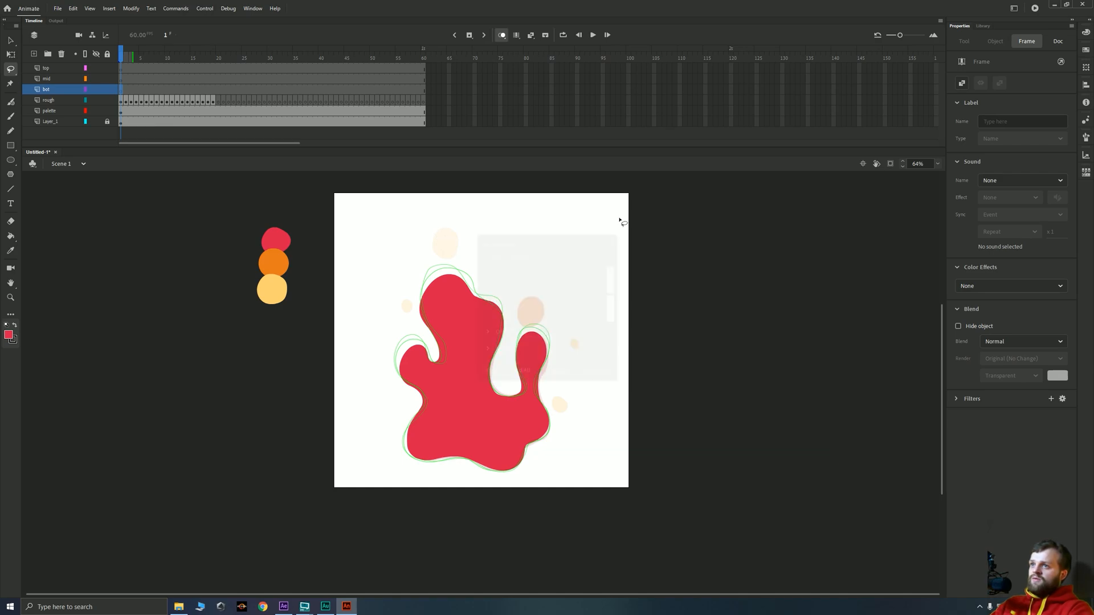
left_click(73, 8)
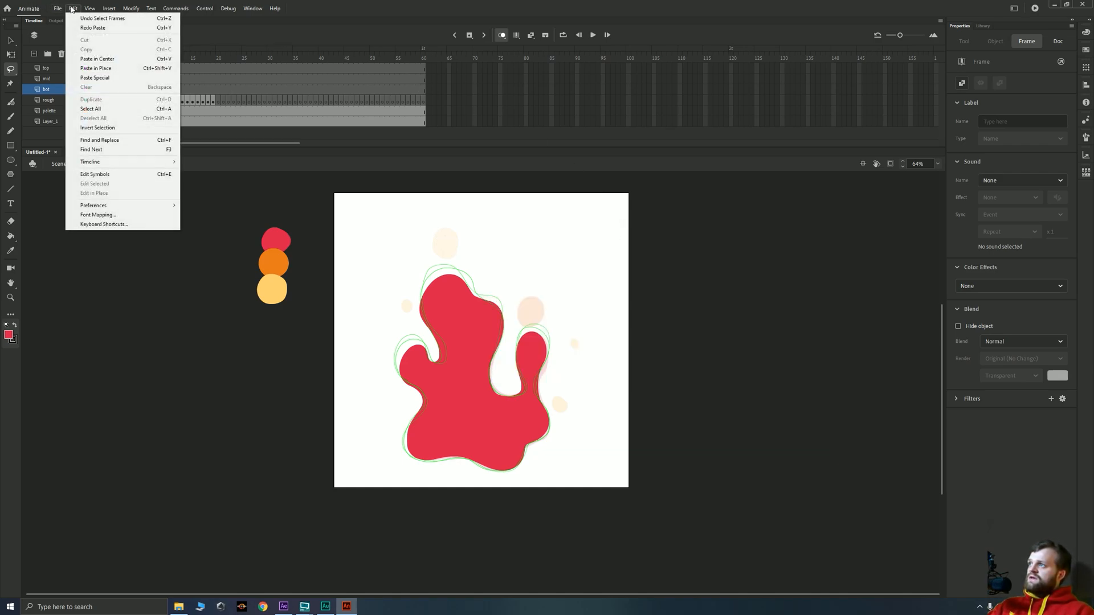
left_click(139, 69)
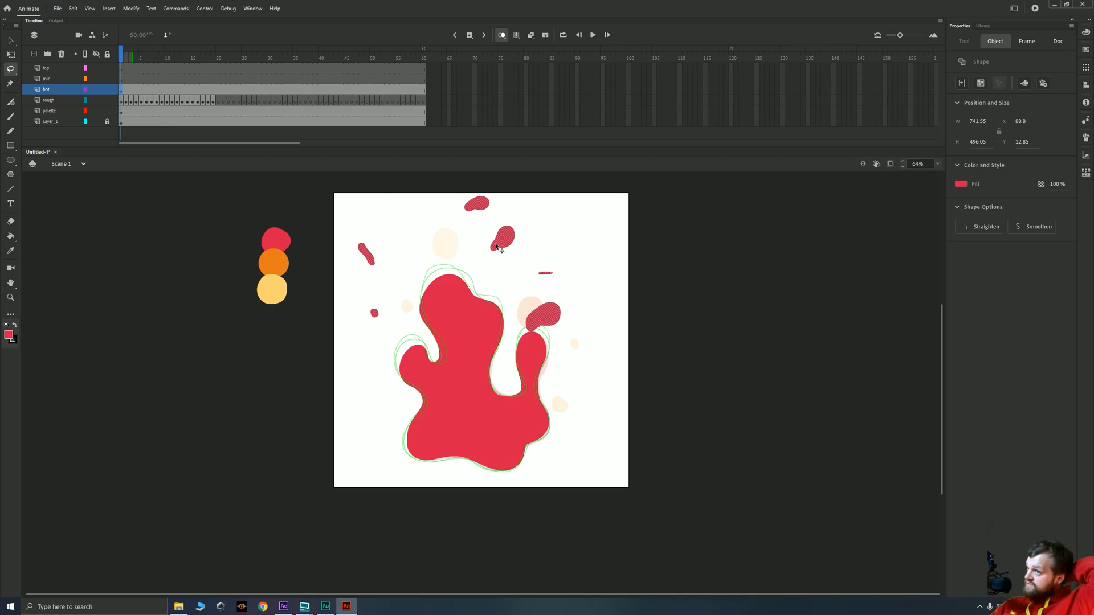
Move the bot layer's droplet keyframe from frame 1 to frame 2 so it serves as an onion-skin reference
left_click(214, 102)
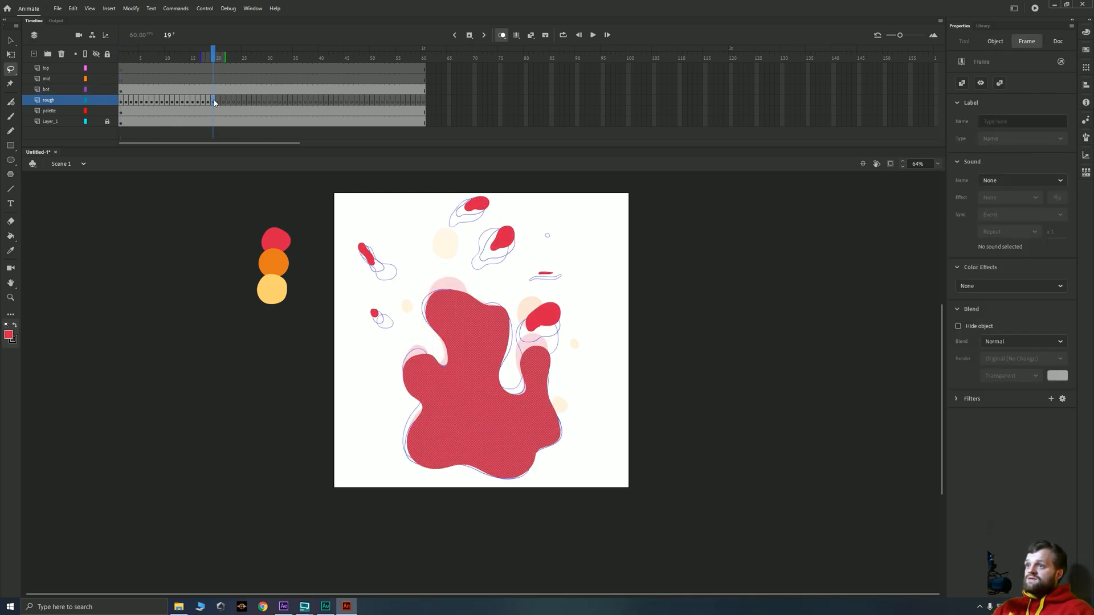
left_click(122, 102)
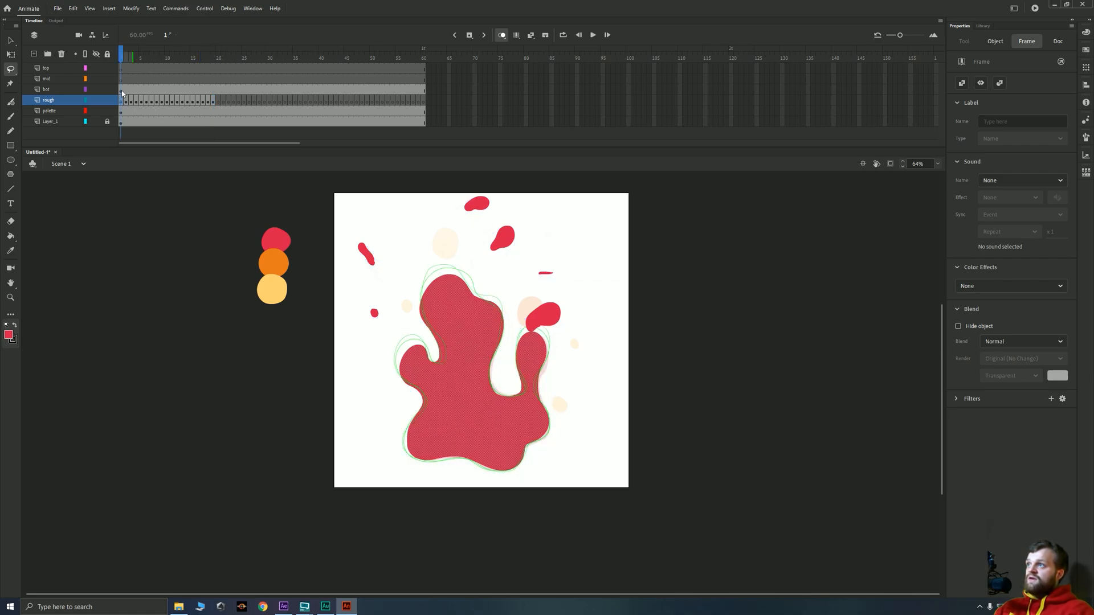
left_click(122, 91)
left_click(126, 92)
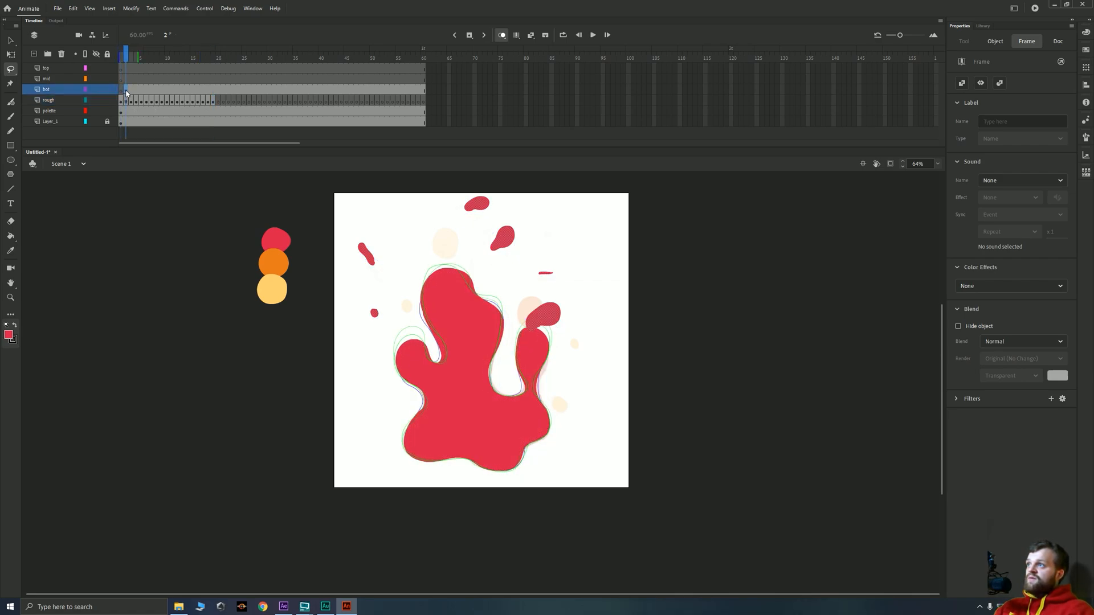
On rough frame 1, draw smaller red-filled versions of the upper-left streak, the lower-left dot and the topmost blob
left_click(122, 91)
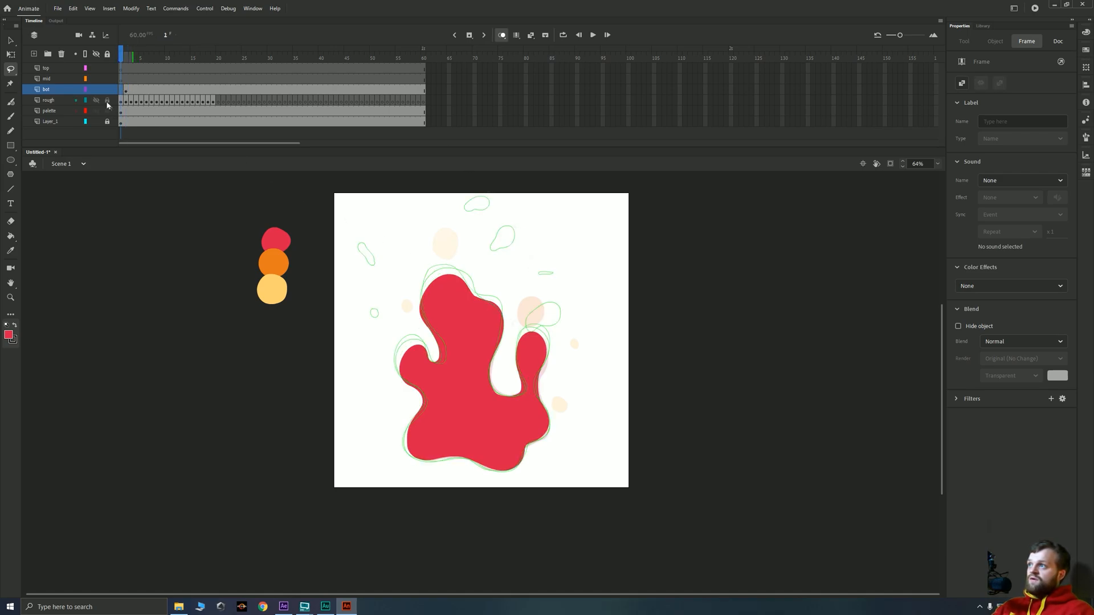
left_click(122, 102)
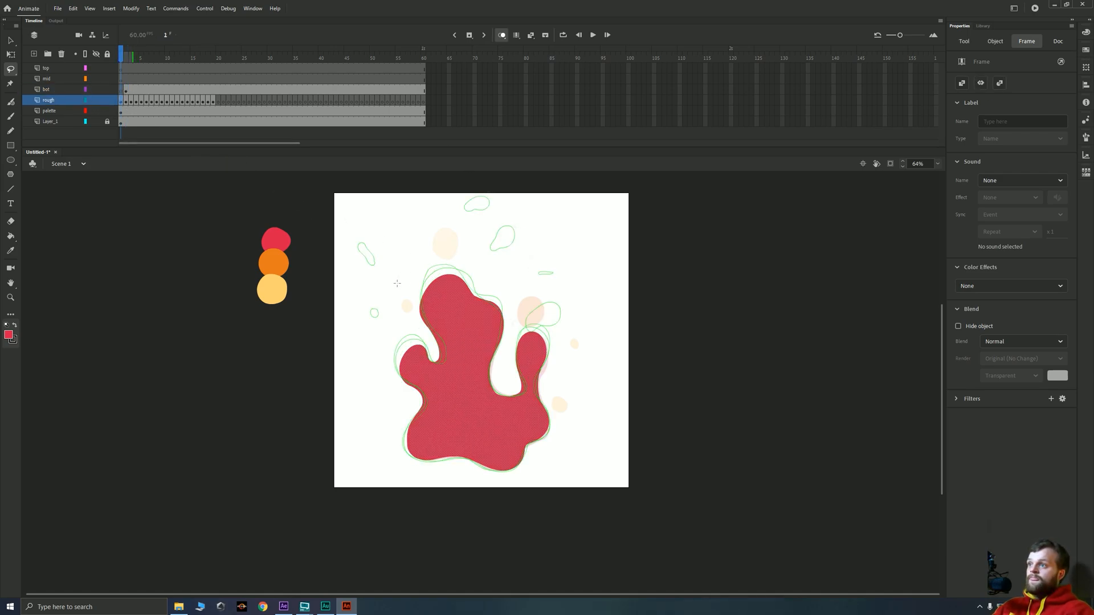
key("b")
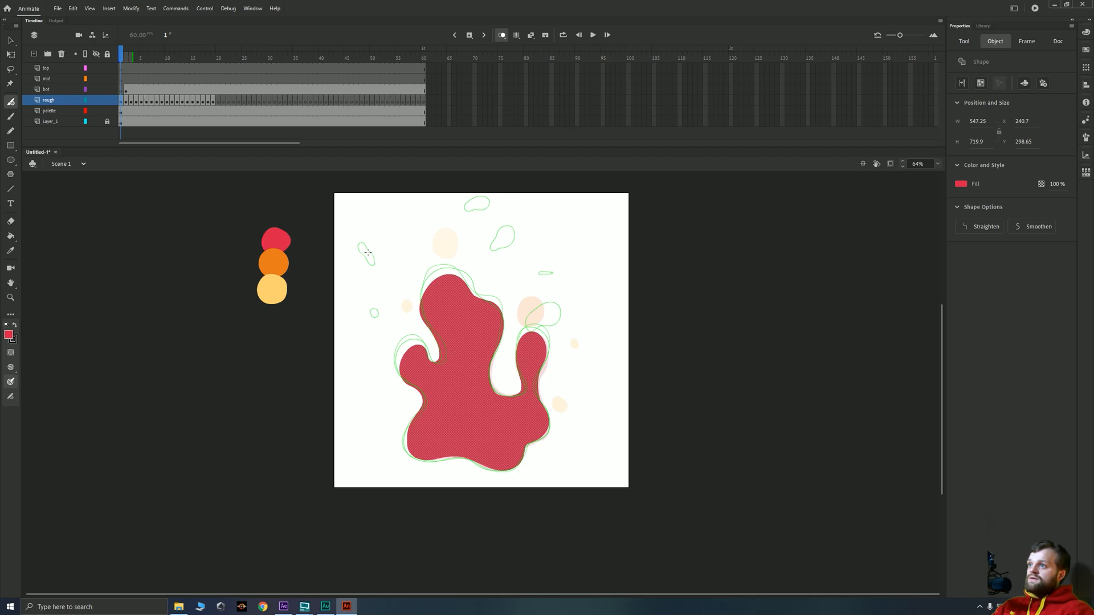
left_click_drag(370, 258, 361, 243)
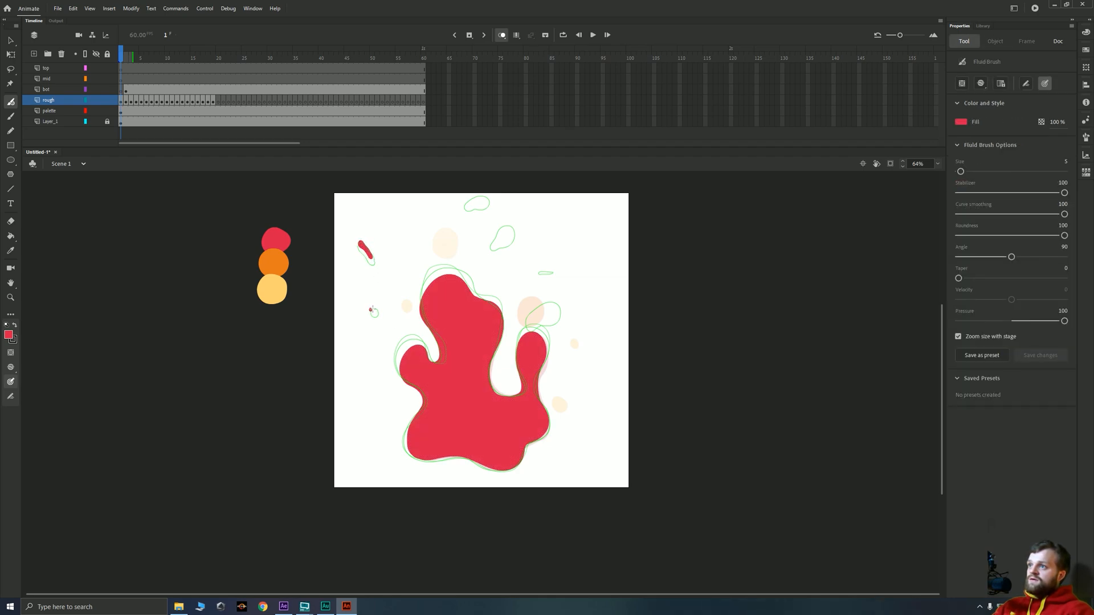
mouse_move(494, 199)
left_mouse_down()
mouse_move(478, 205)
mouse_move(494, 200)
left_mouse_up()
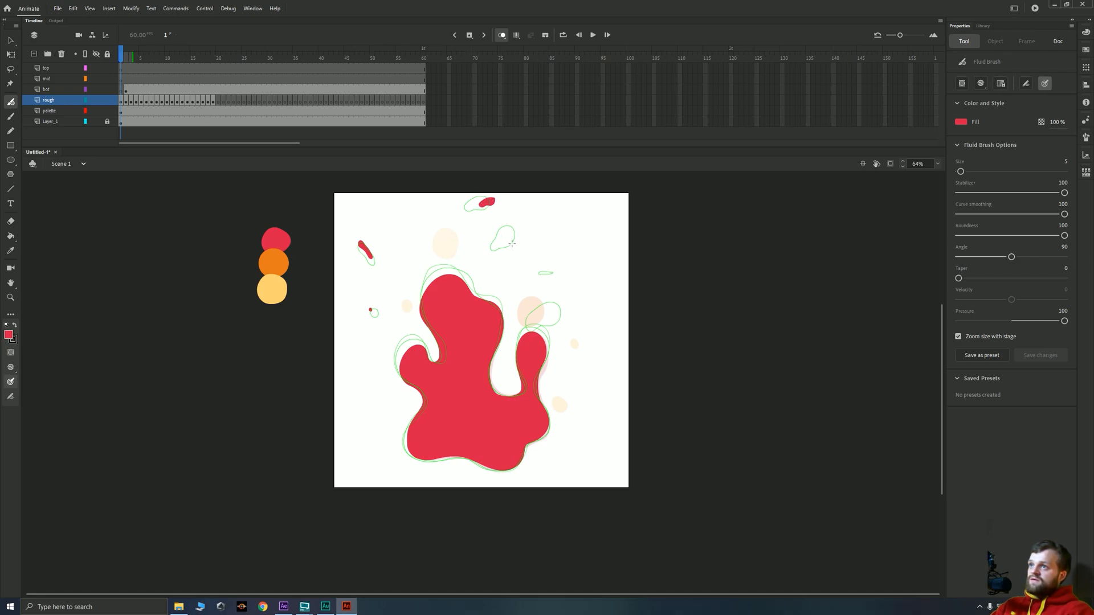
On rough frame 1, draw smaller red-filled versions of the upper-right blob and the right droplet
mouse_move(503, 241)
left_mouse_down()
mouse_move(517, 230)
mouse_move(502, 223)
mouse_move(499, 242)
mouse_move(512, 236)
left_mouse_up()
mouse_move(540, 315)
left_mouse_down()
mouse_move(563, 306)
mouse_move(536, 296)
mouse_move(540, 318)
mouse_move(551, 302)
left_mouse_up()
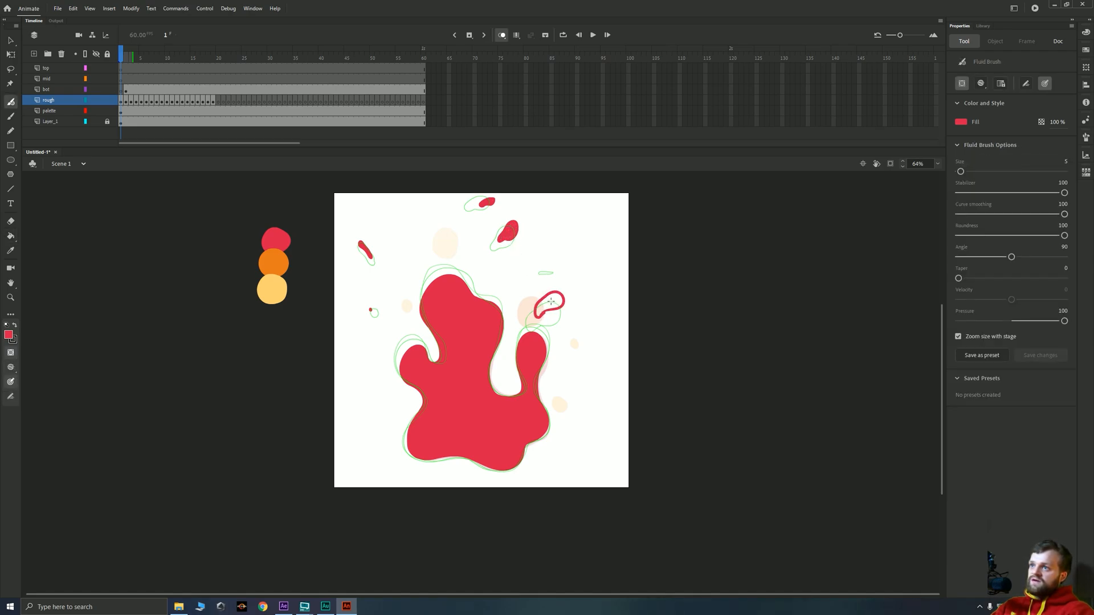
key("k")
left_click(549, 304)
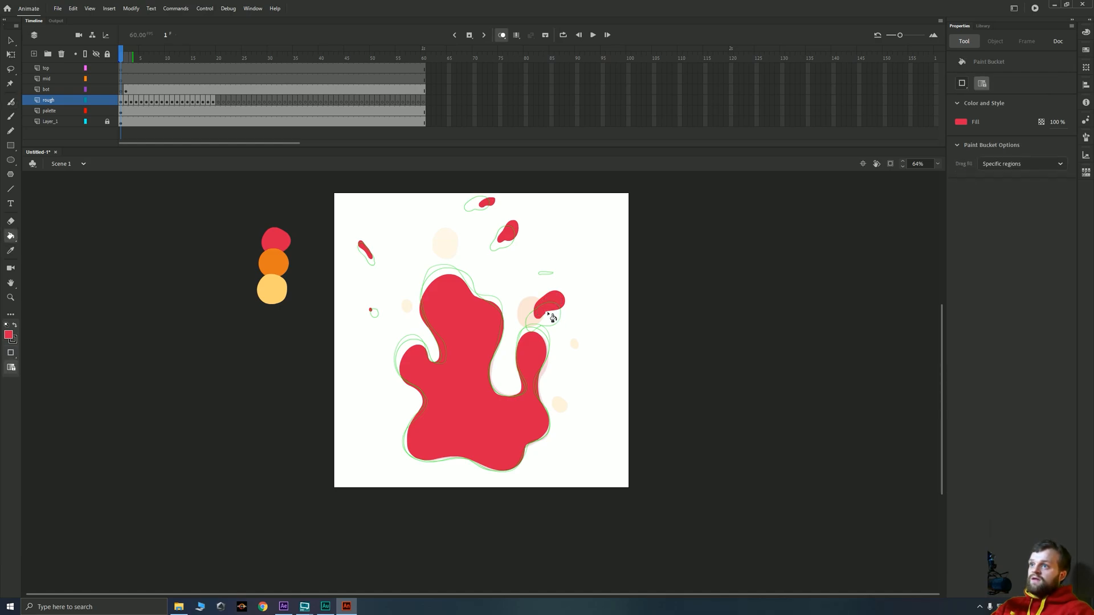
key("b")
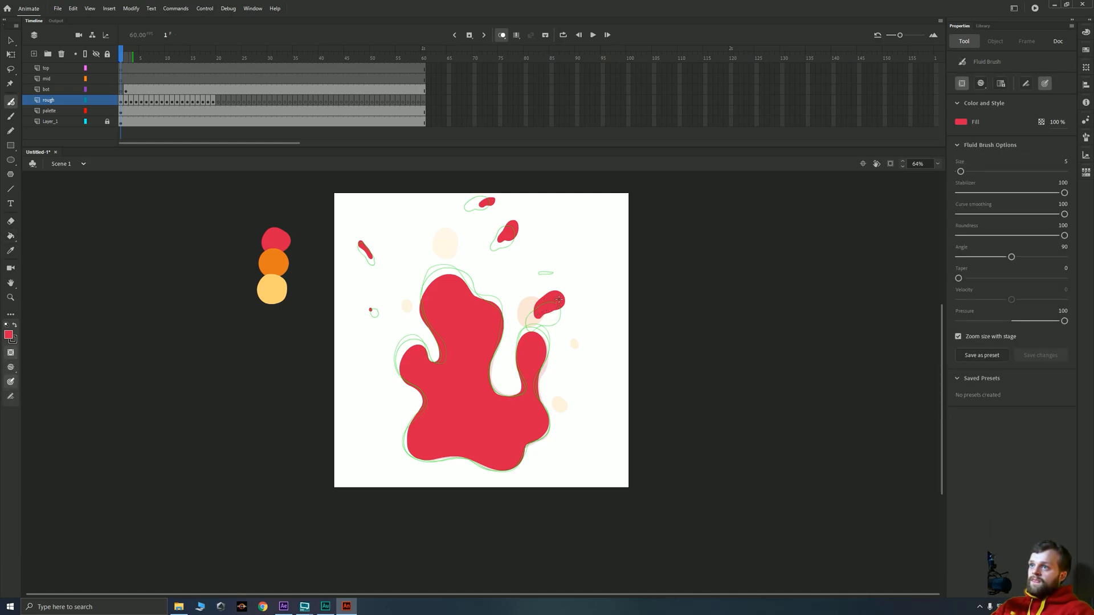
Delete the droplet reference drawing from frame 2 of the bot layer
left_click(125, 90)
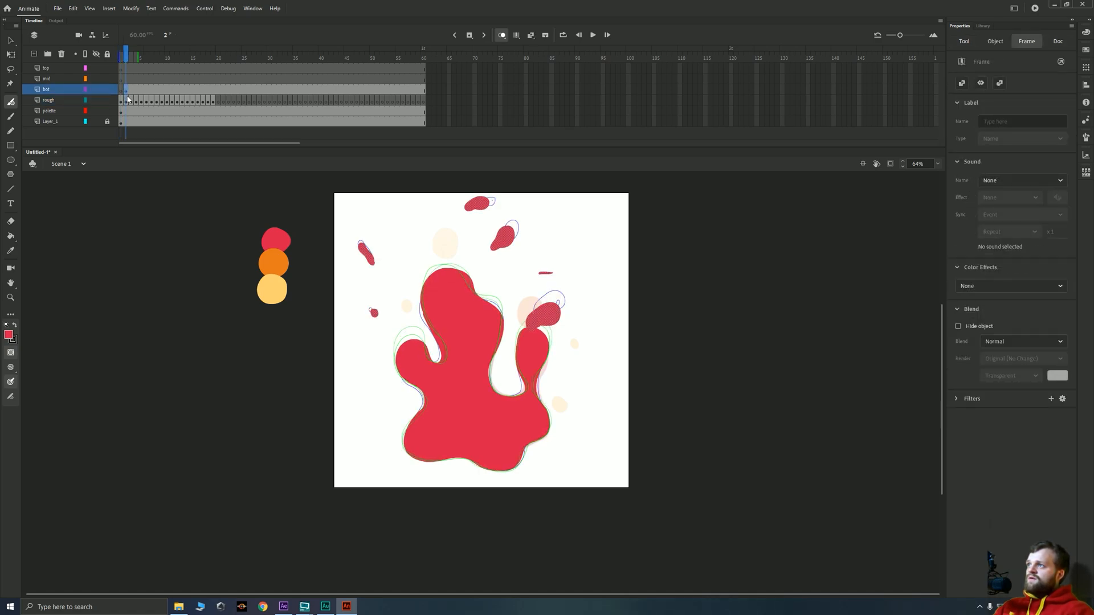
key("Delete")
On rough frame 2, draw smaller red-filled versions of the right, upper-right, topmost and upper-left droplets, shifted outward from the frame 1 outlines
left_click(121, 101)
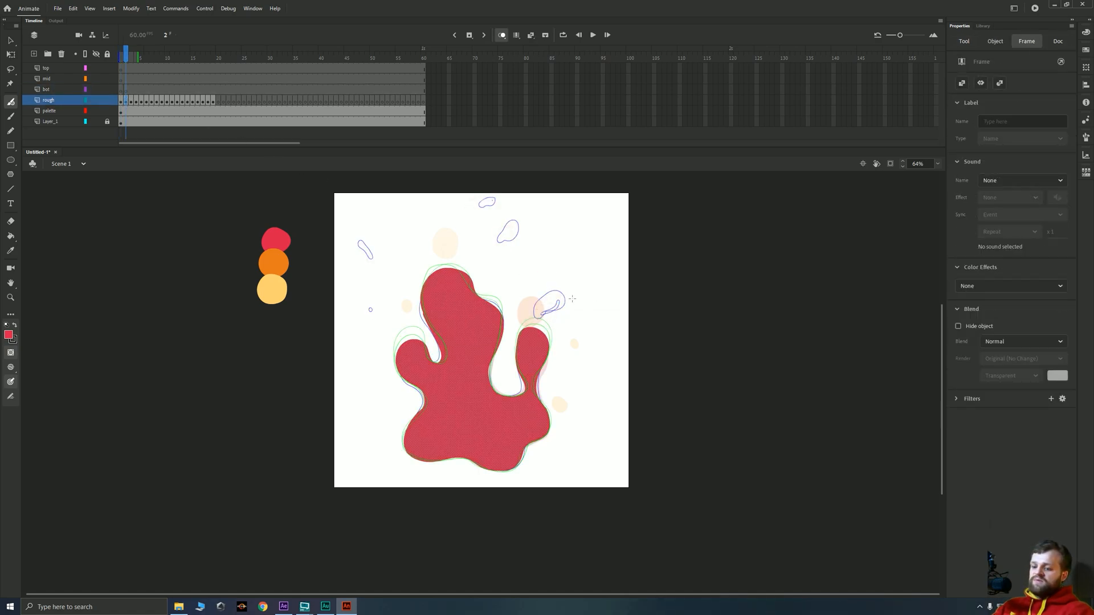
key("period")
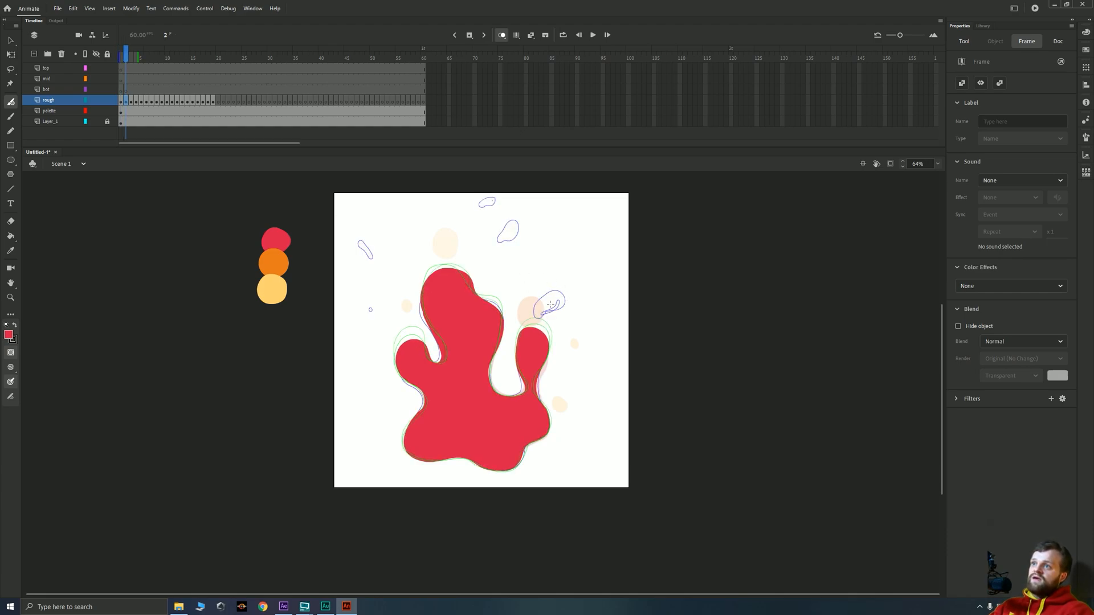
mouse_move(549, 303)
left_mouse_down()
mouse_move(570, 293)
mouse_move(552, 300)
left_mouse_up()
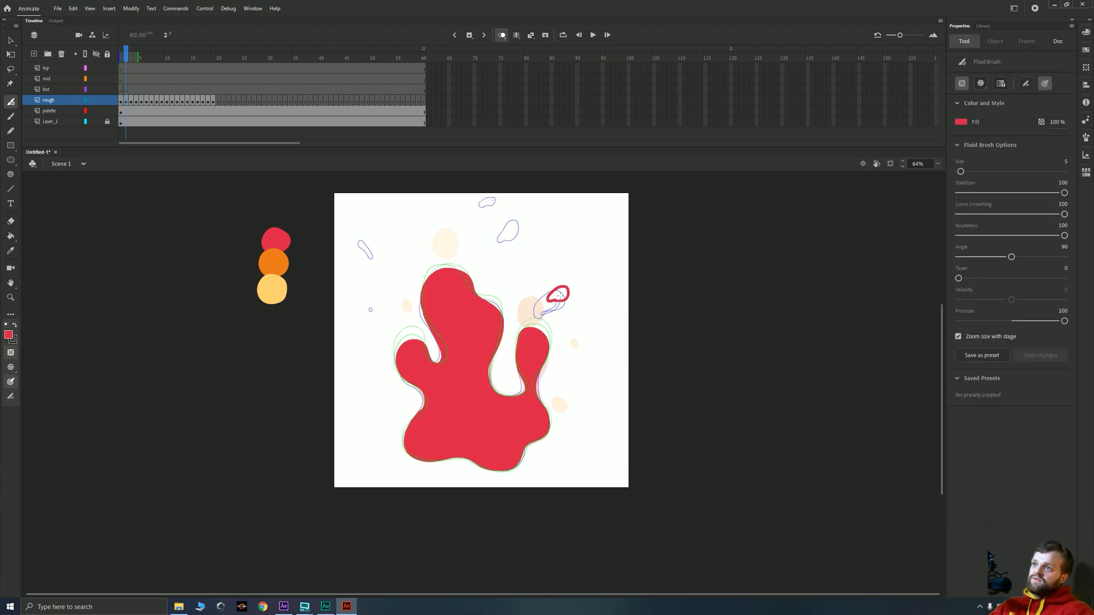
mouse_move(516, 235)
left_mouse_down()
mouse_move(522, 219)
mouse_move(505, 235)
mouse_move(516, 233)
left_mouse_up()
key("k")
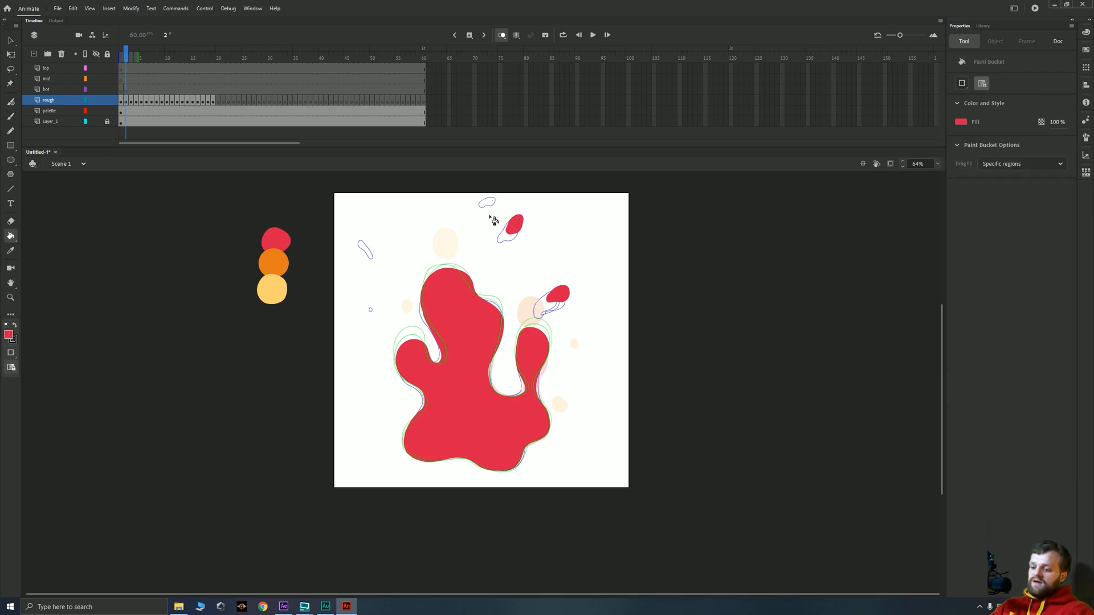
key("b")
left_click_drag(492, 207, 490, 206)
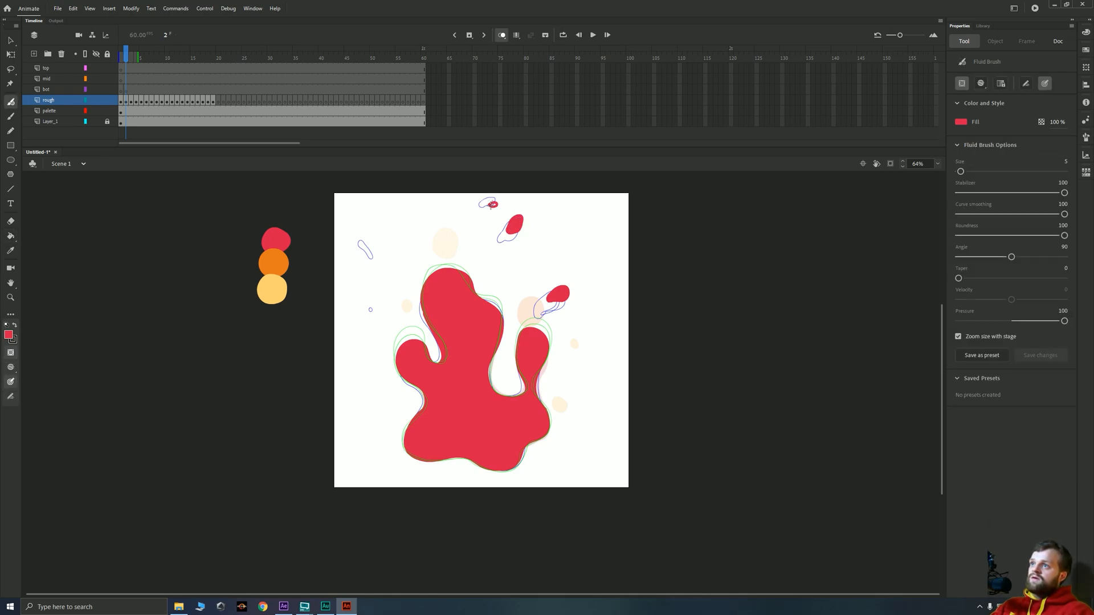
left_click_drag(366, 248, 363, 243)
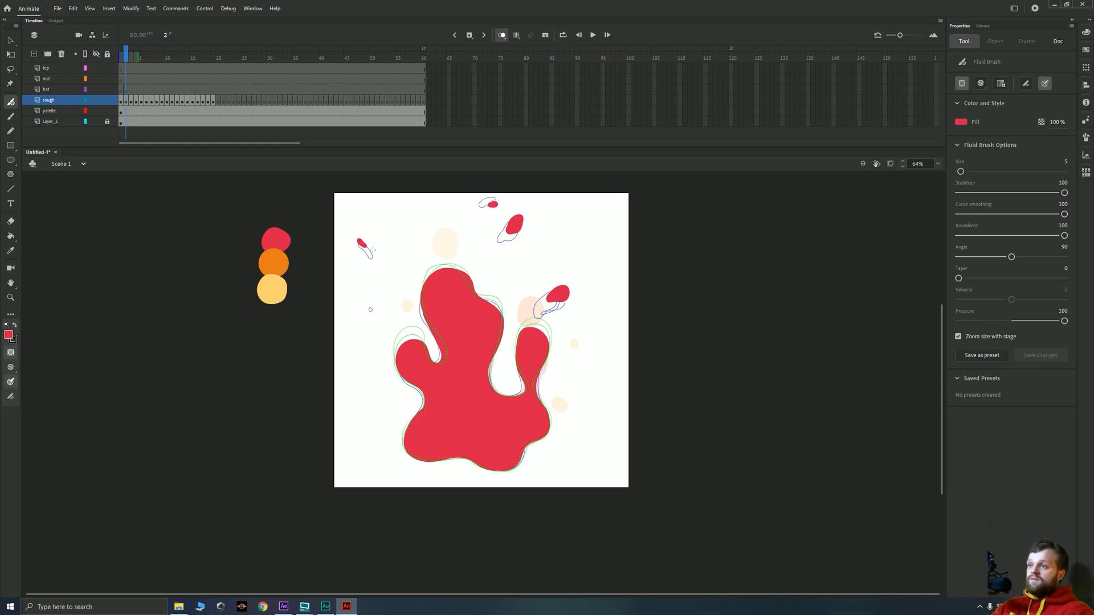
Draw the shrinking upper-left, upper-right and right droplets on rough frame 3, and the last two tiny red specks on frame 4
key(".")
mouse_move(525, 214)
left_mouse_down()
mouse_move(516, 223)
mouse_move(527, 212)
left_mouse_up()
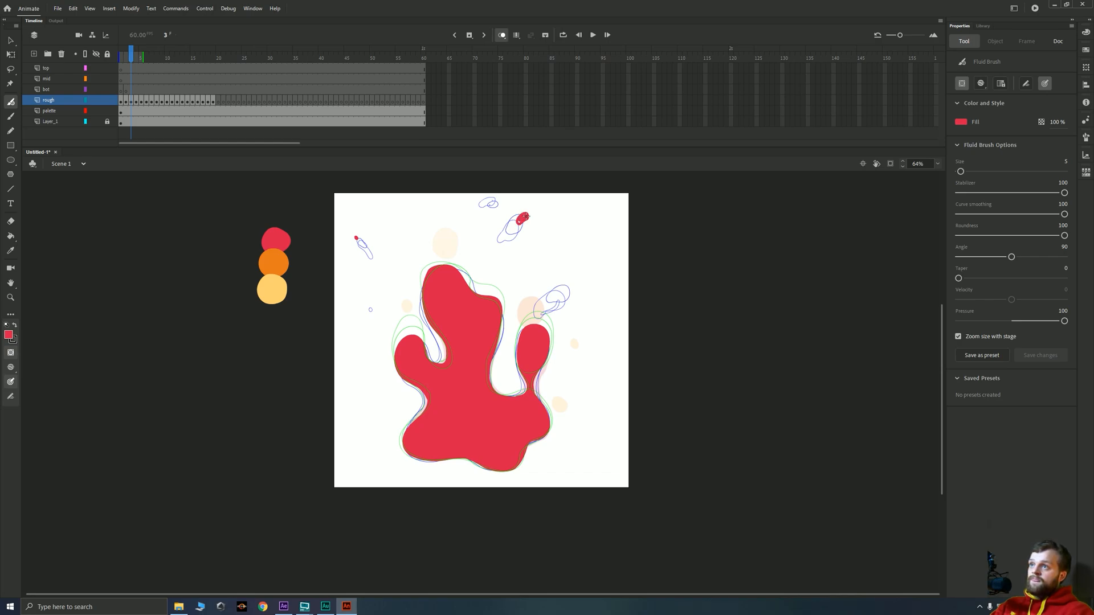
left_click_drag(563, 292, 565, 291)
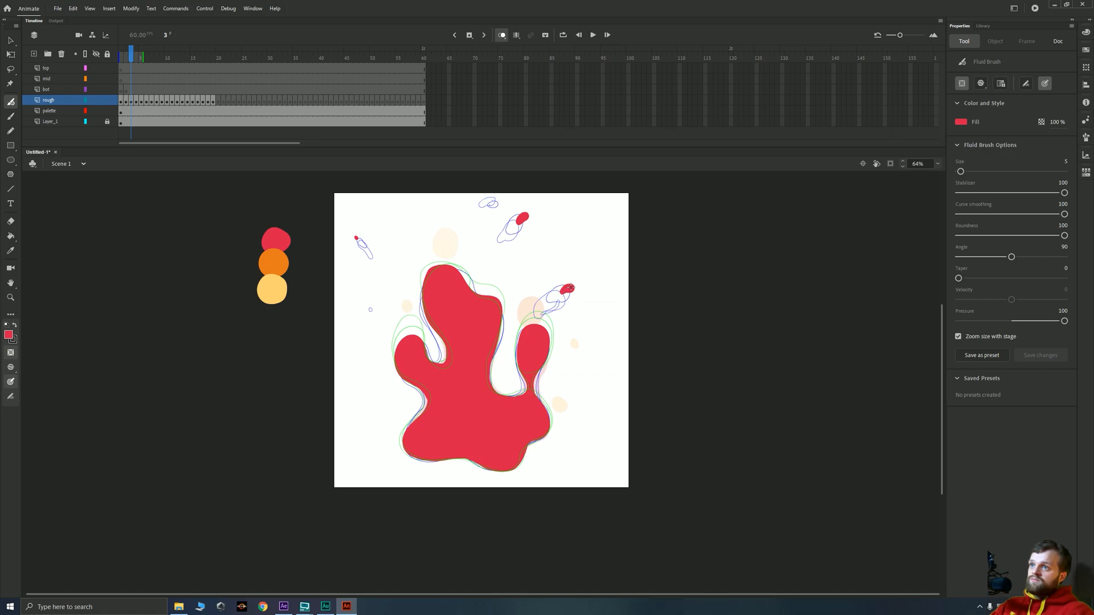
key(".")
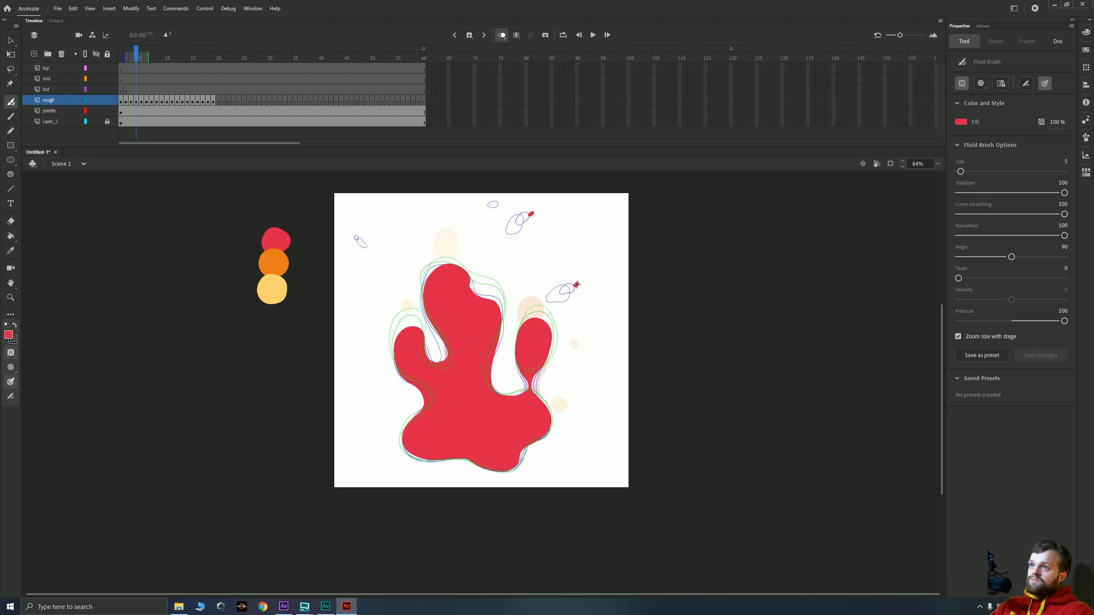
Play the animation, review it looped over frames 1 to 19, and turn looping off again
key("Return")
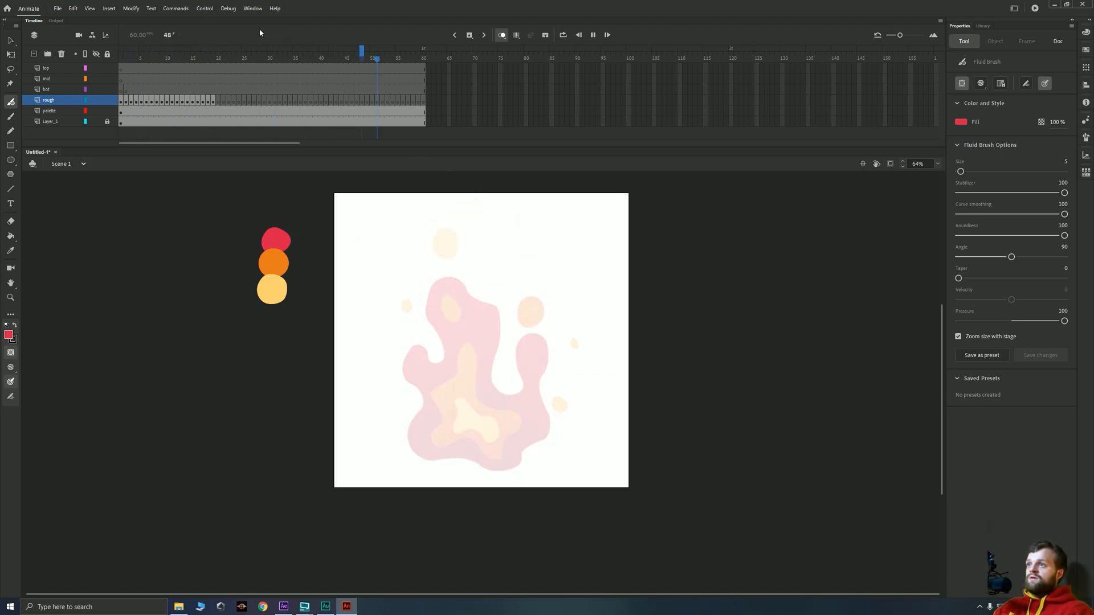
left_click_drag(122, 103, 213, 103)
left_click(124, 92)
left_click_drag(124, 93, 168, 91)
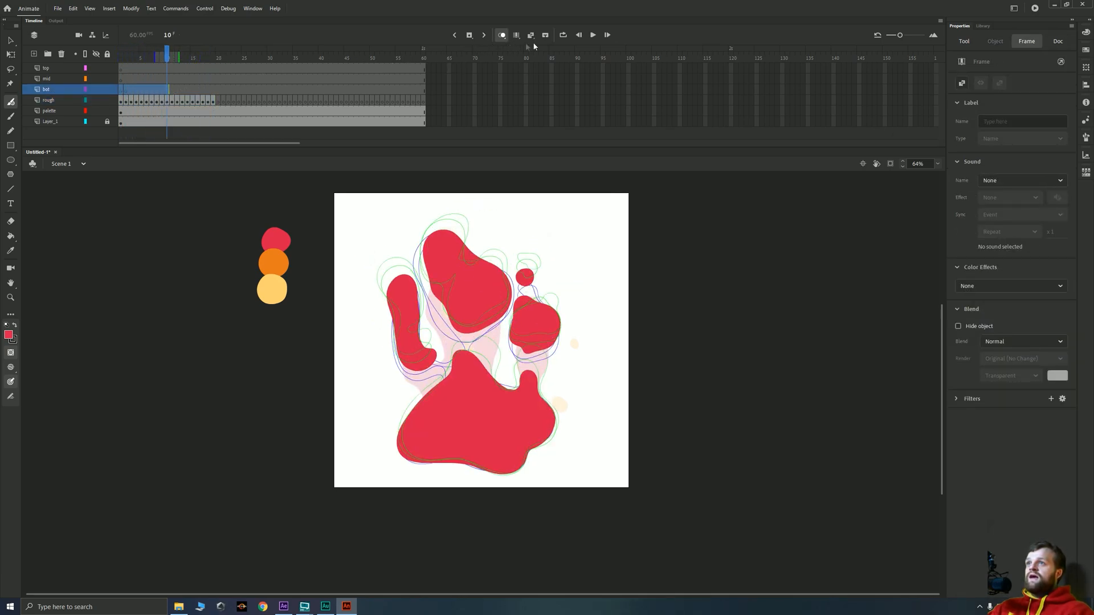
left_click(563, 36)
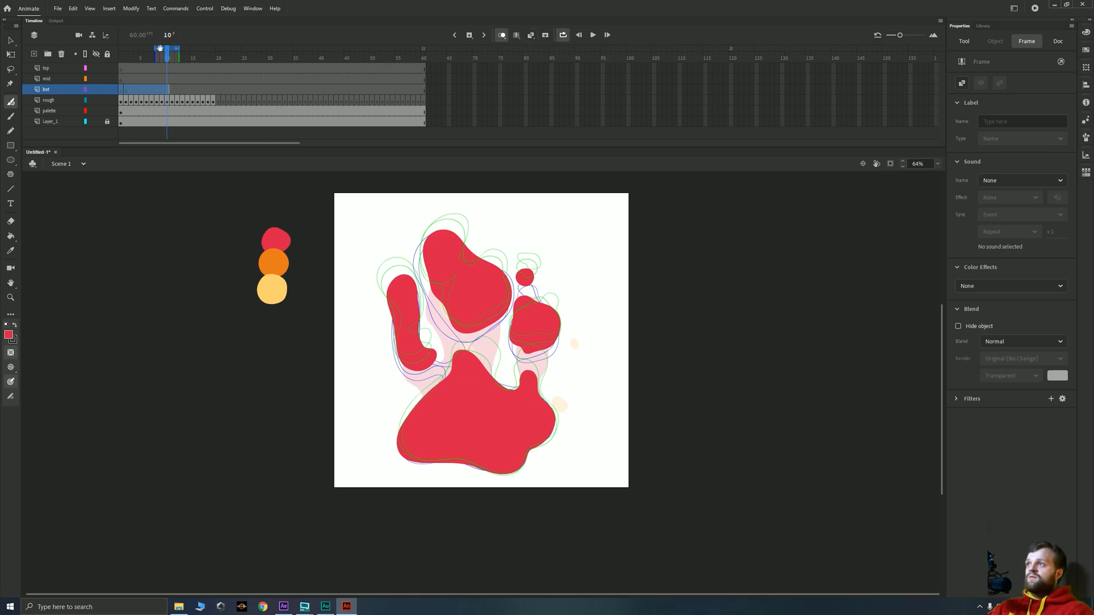
left_click_drag(158, 50, 210, 48)
left_click(212, 59)
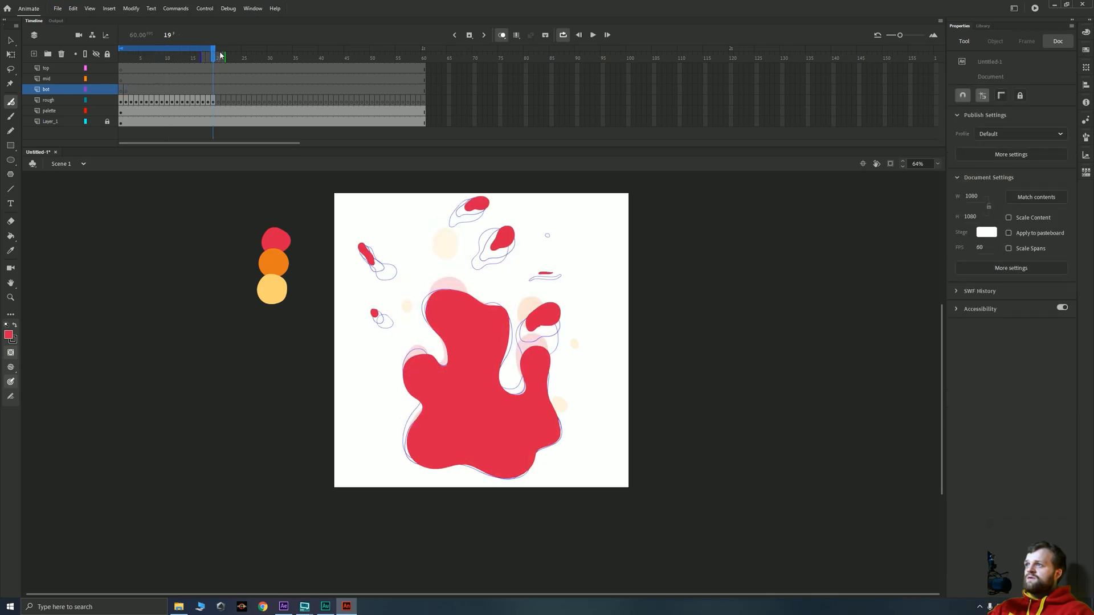
key("Return")
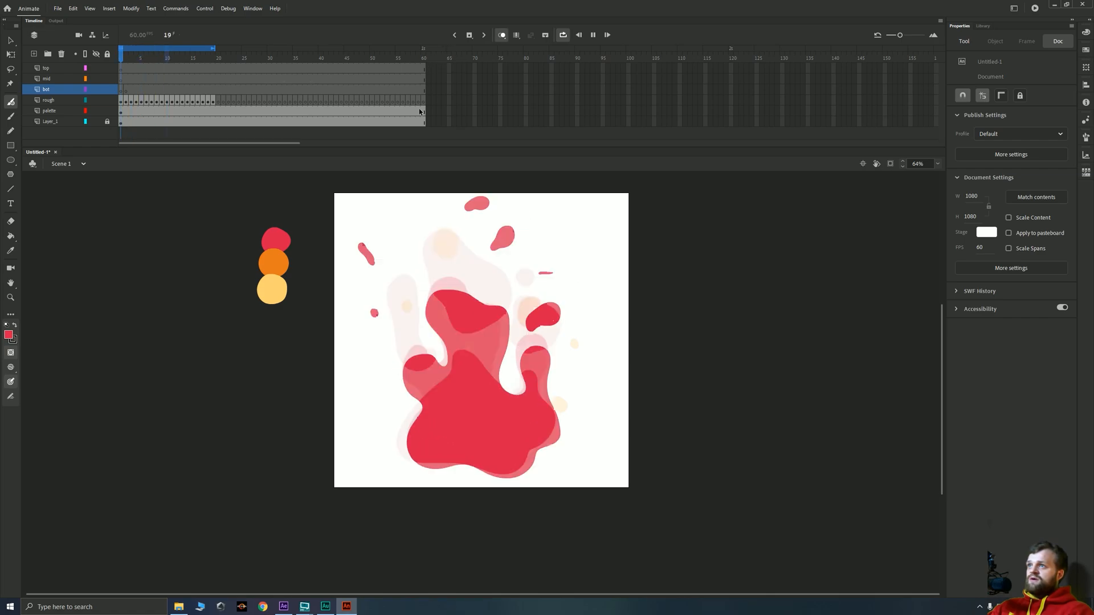
left_click(208, 75)
left_click(564, 36)
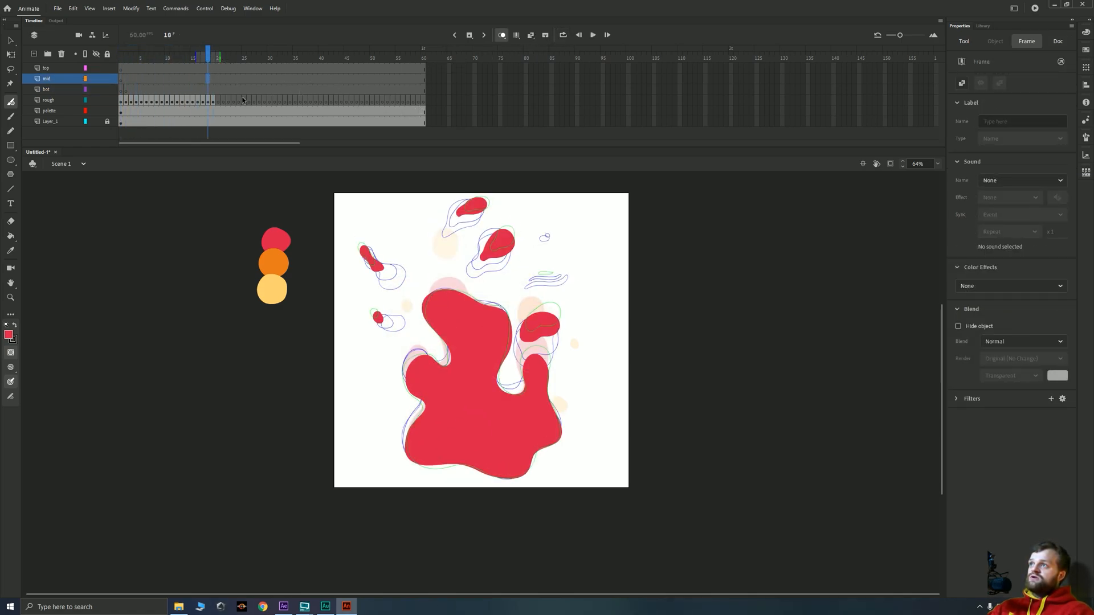
On the rough layer, move the frame 19 keyframe to frame 60 and clear the blank keyframes from frame 20 to 59
left_click(214, 90)
left_click(215, 103)
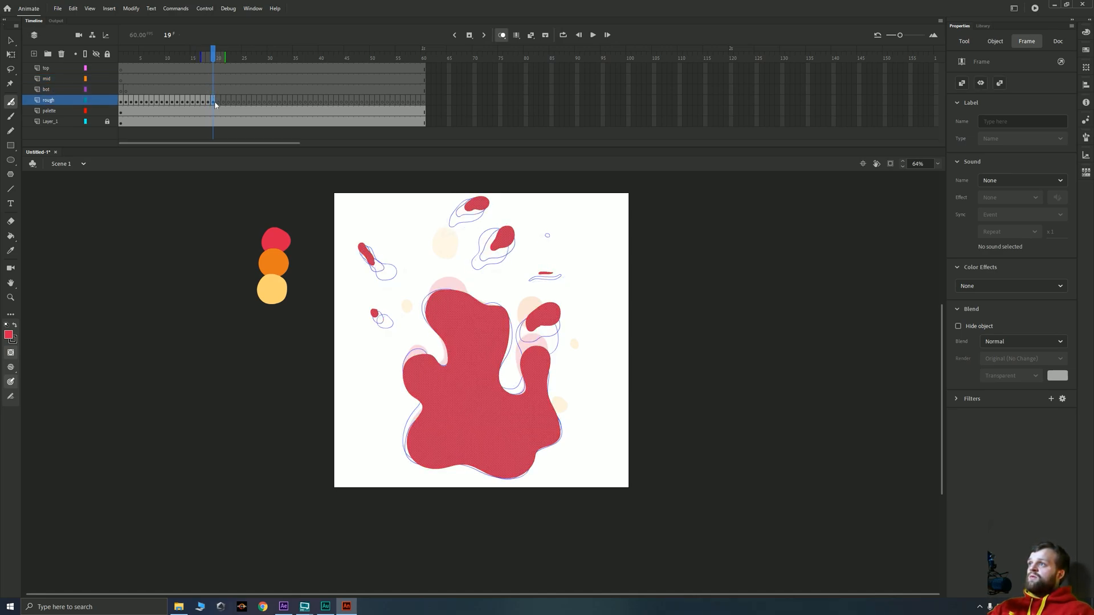
left_click(422, 102)
left_click_drag(422, 102, 223, 103)
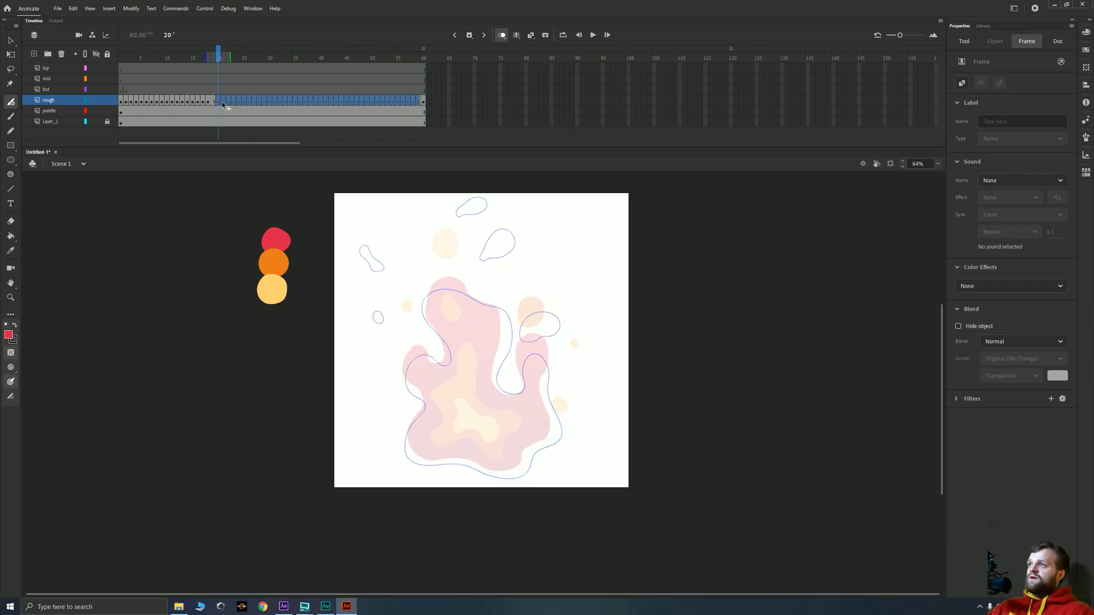
right_click(225, 102)
left_click(250, 188)
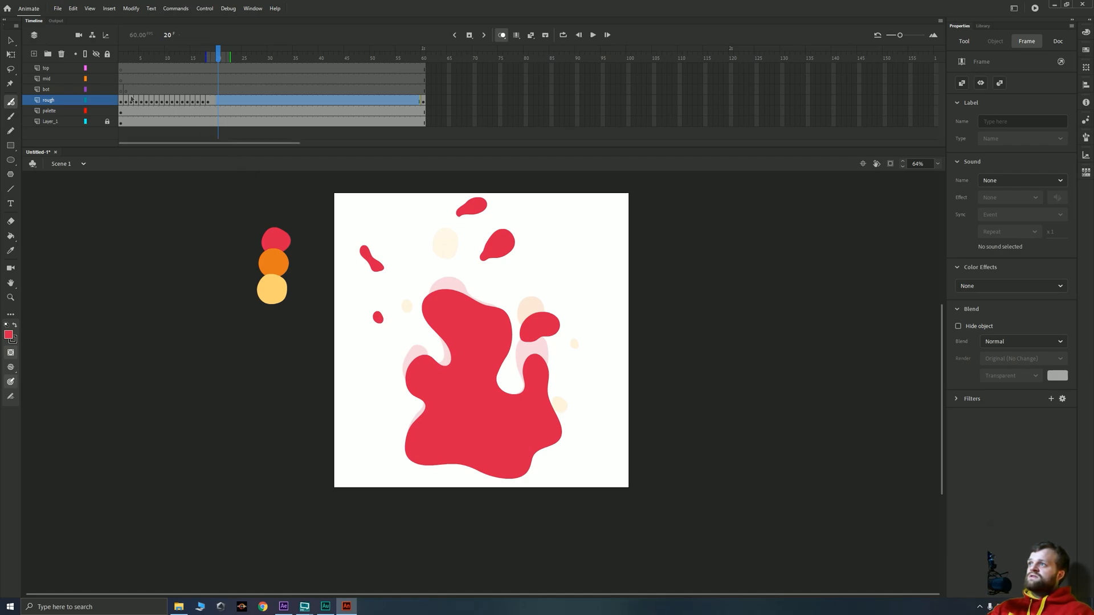
left_click(423, 101)
left_click(213, 101)
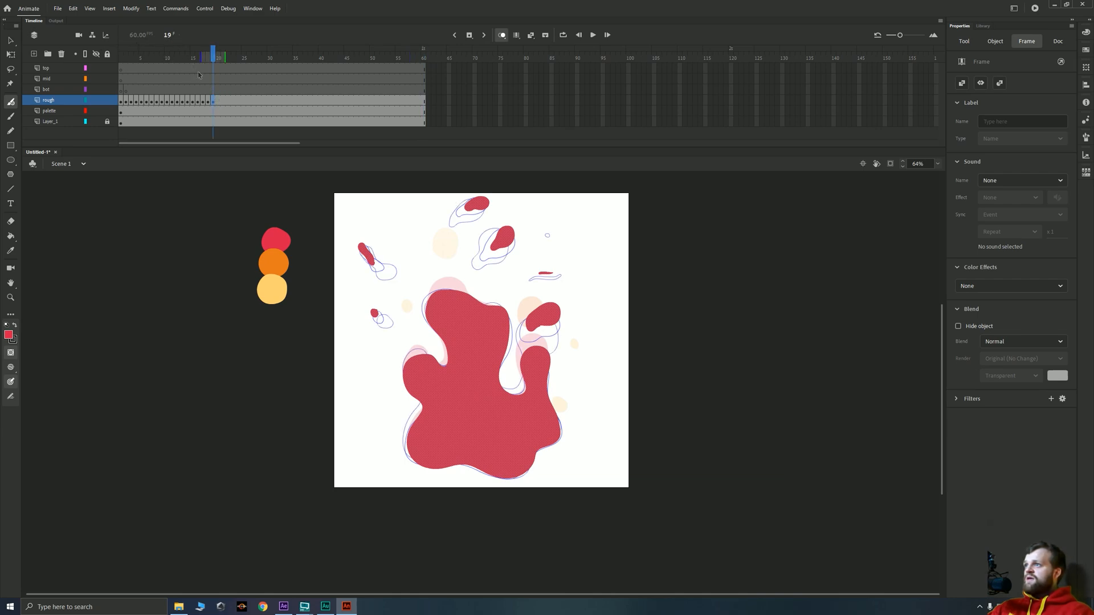
left_click(423, 101)
Spread the rough layer's last drawings two frames apart by moving the keyframes of frames 18, 17 and 16 to frames 58, 56 and 54
left_click(208, 102)
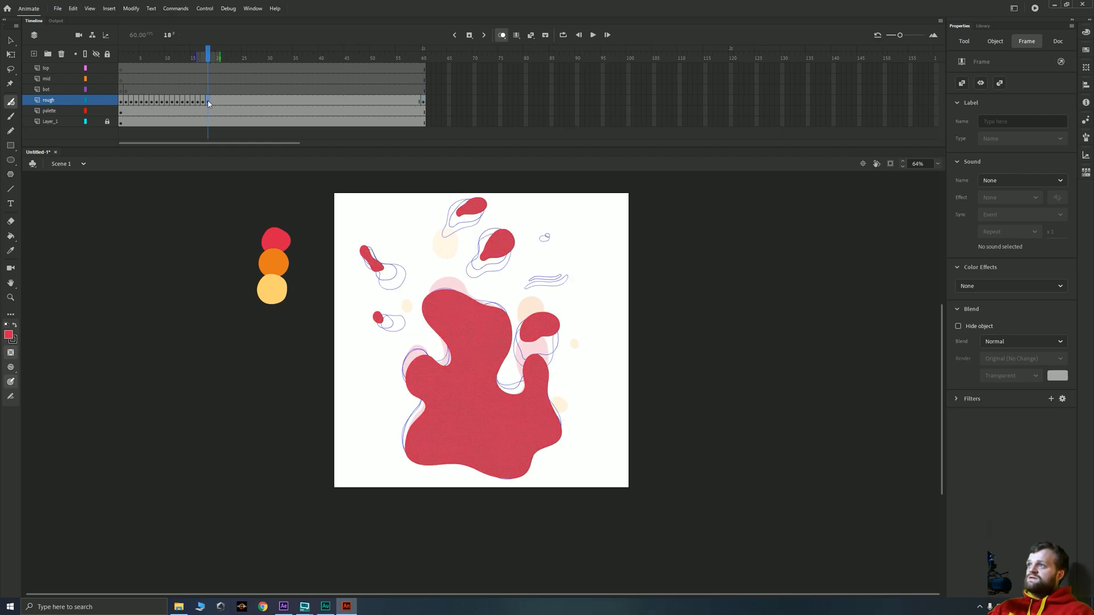
left_click(413, 101)
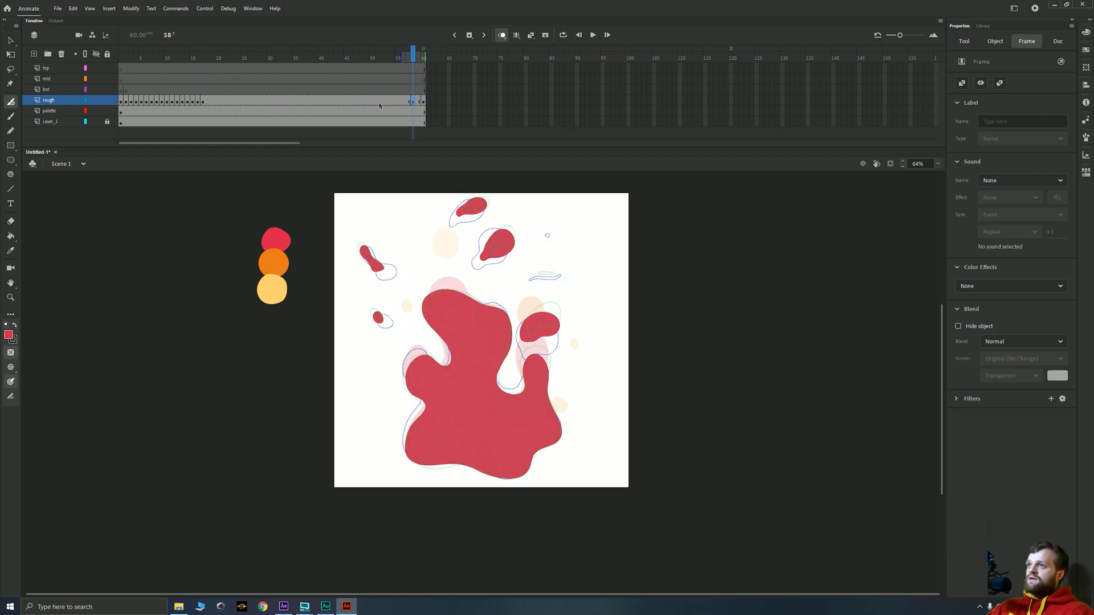
left_click(204, 103)
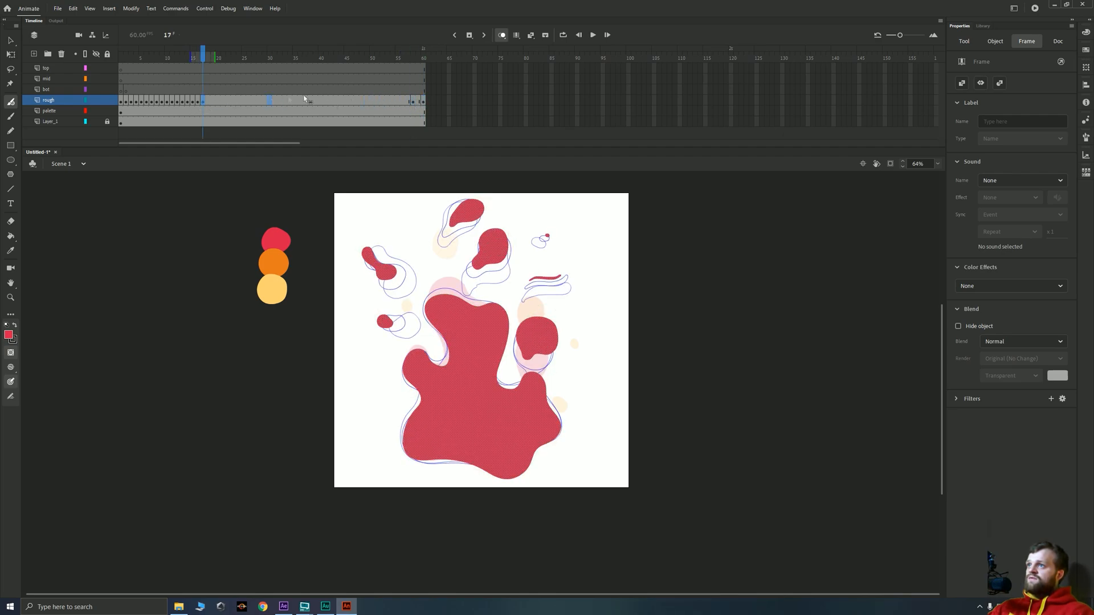
left_click(401, 103)
left_click(198, 102)
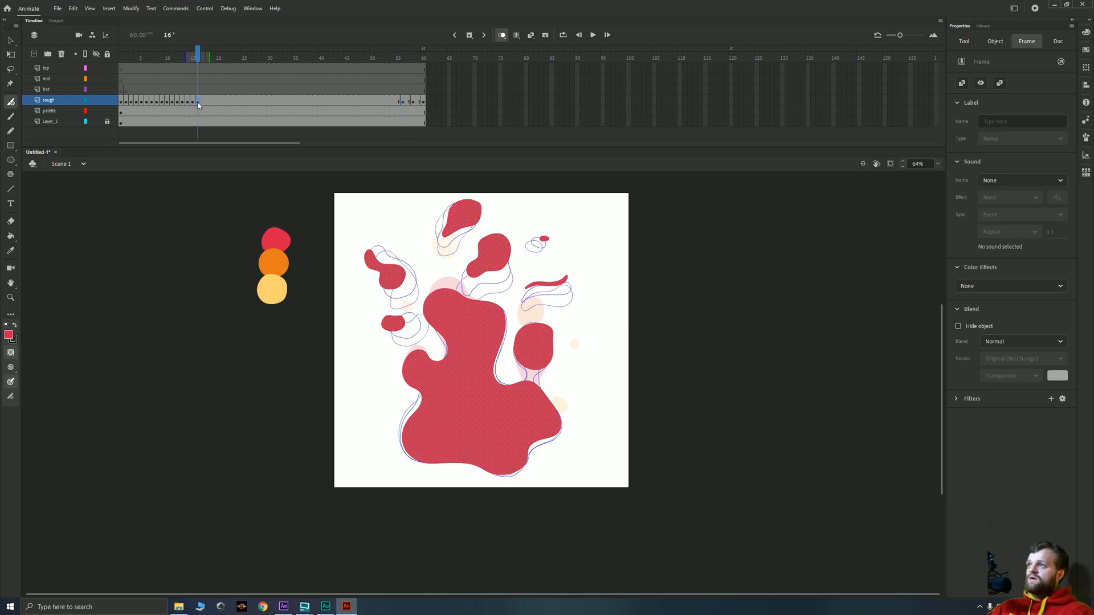
left_click(392, 101)
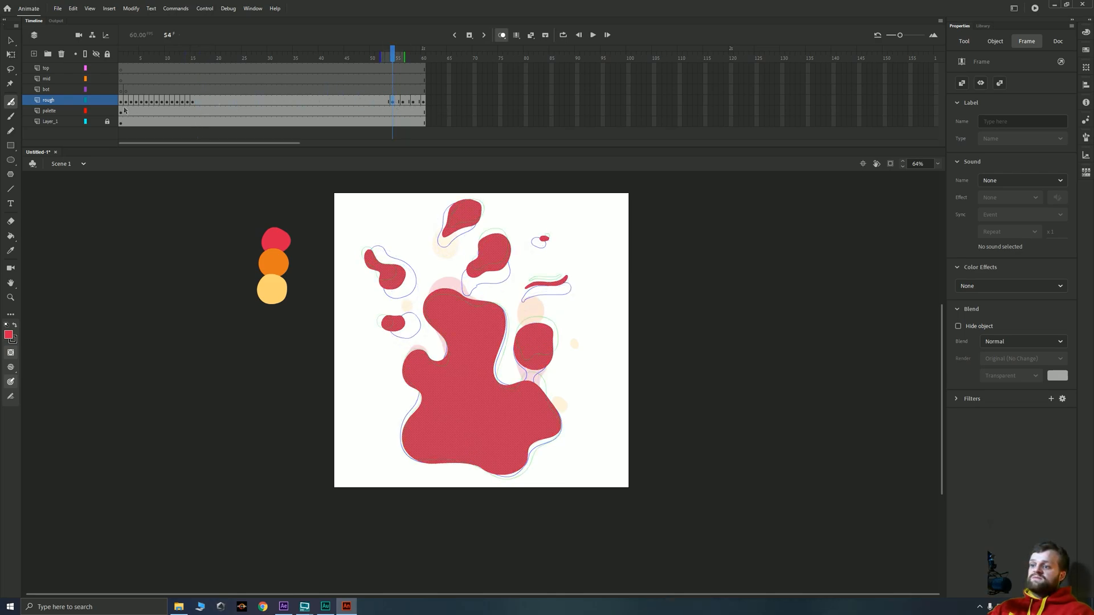
Insert blank keyframes on the rough layer at frames 55, 57 and 59, between the spread-out drawings
left_click(398, 101)
left_click(408, 102)
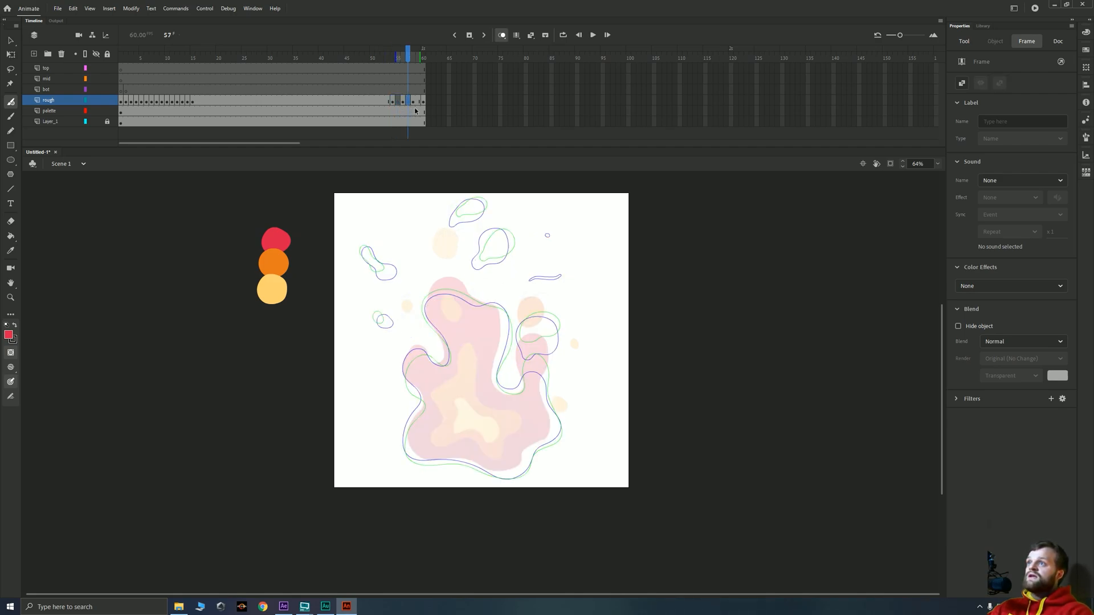
left_click(418, 102)
key("F7")
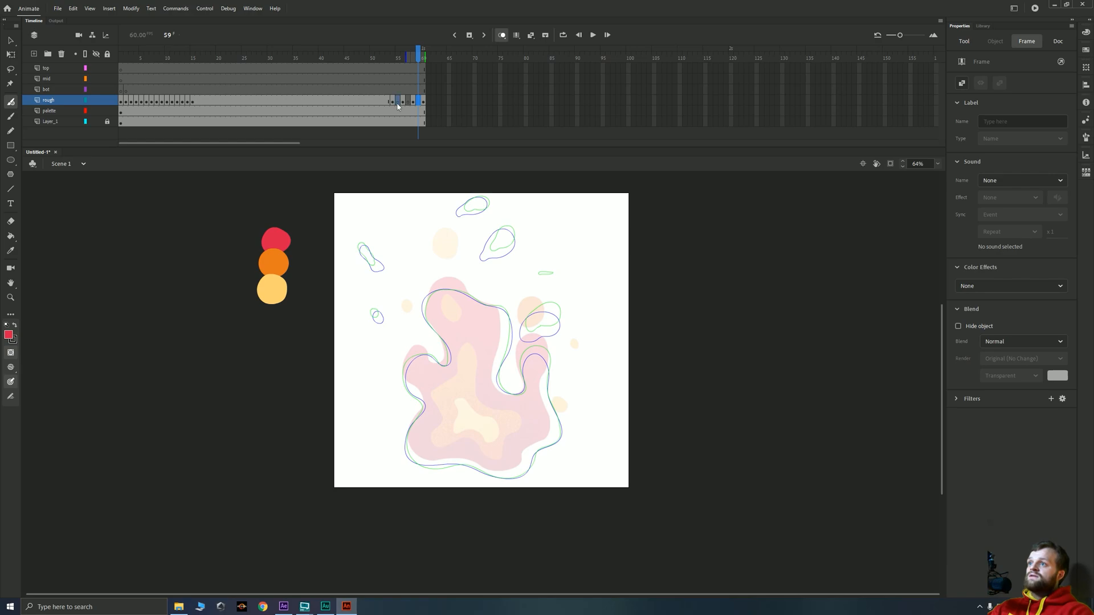
Go to frame 55 of the rough layer and open the advanced onion skin settings
left_click(397, 102)
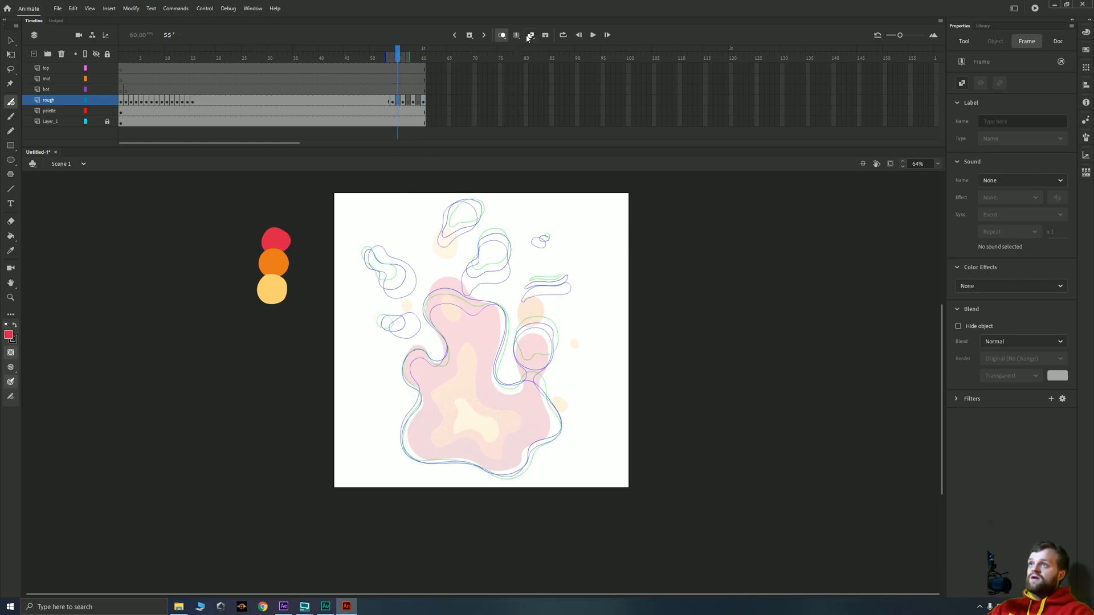
left_click(503, 38)
left_click(504, 38)
left_click_drag(504, 38, 504, 45)
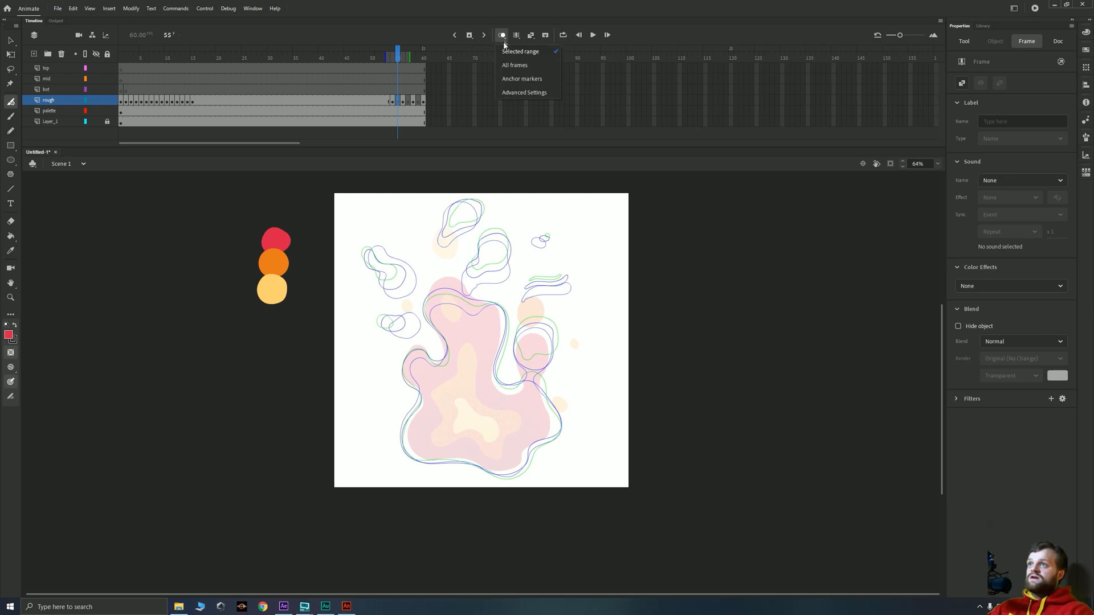
left_click(510, 93)
left_click(510, 89)
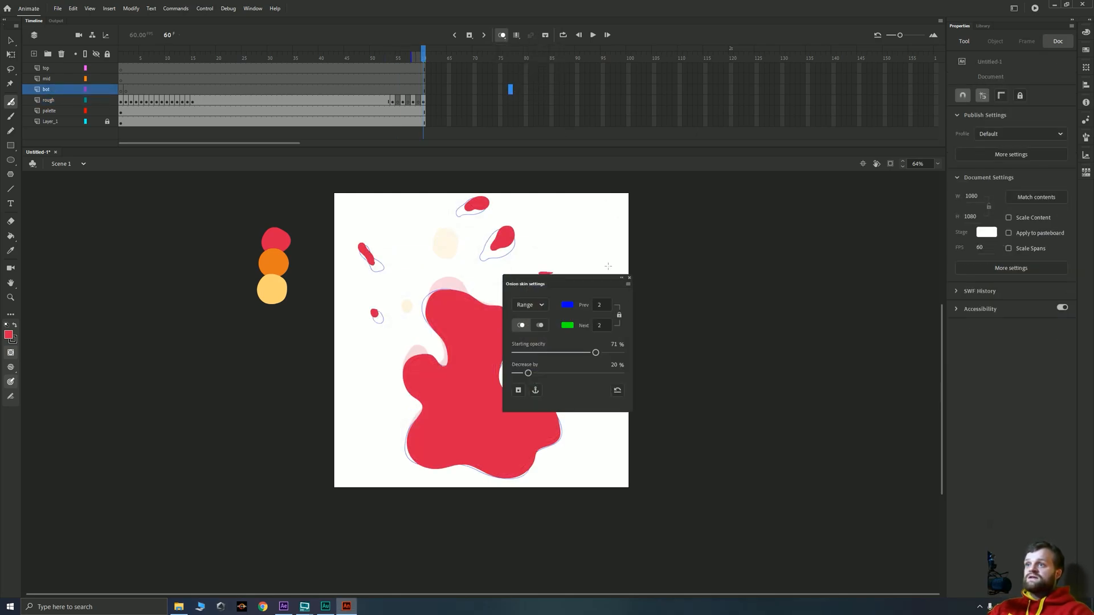
Set the onion skin range to 0 previous and 0 next frames
double_click(602, 305)
type("0")
key("Tab")
type("1")
left_click(601, 304)
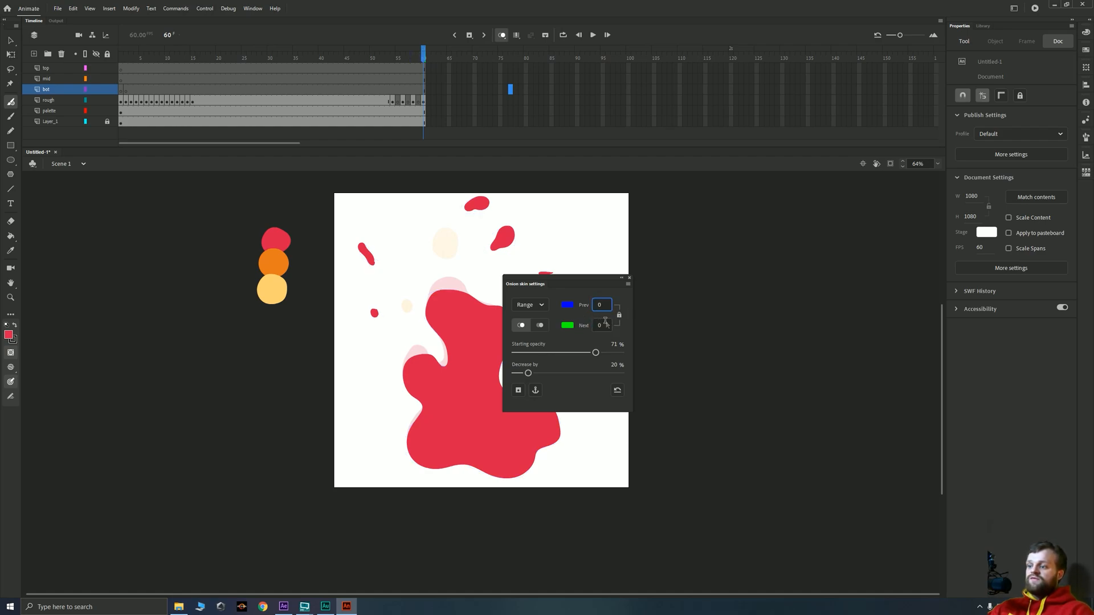
left_click(606, 315)
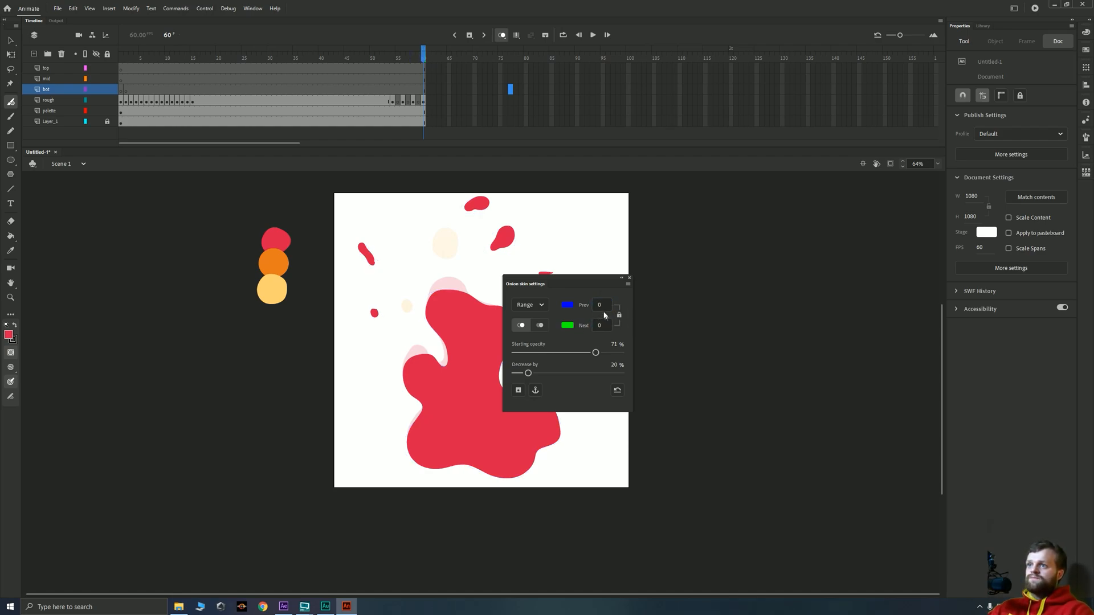
left_click(599, 304)
type("0")
key("Tab")
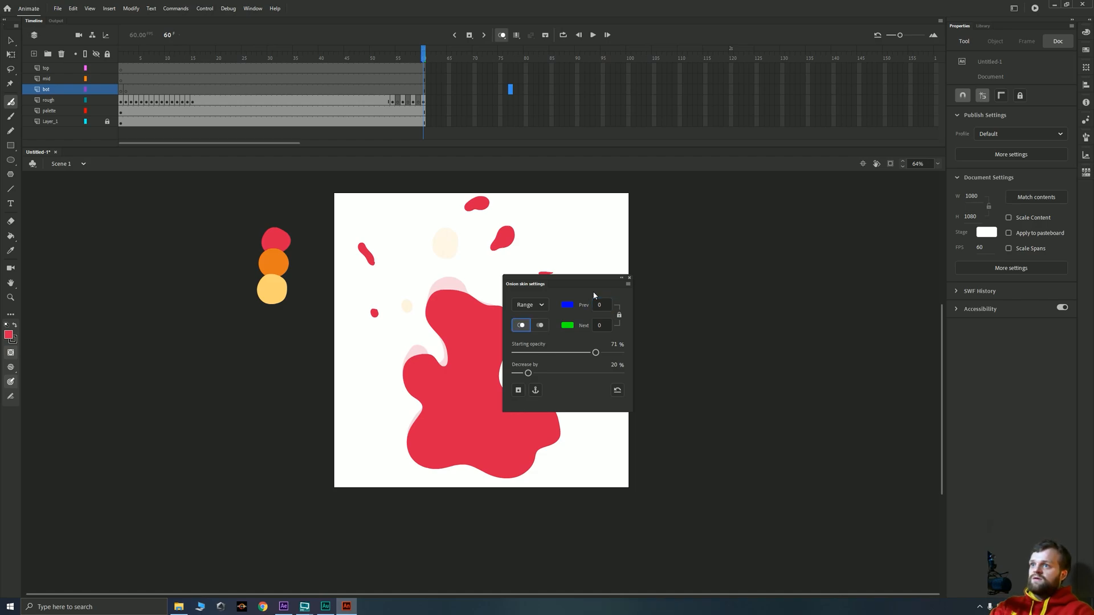
key("Tab")
key("Tab")
key("Return")
Set the onion skin range to 1 previous and 1 next frame with both values linked, and close the settings
left_click(594, 304)
type("1")
key("Tab")
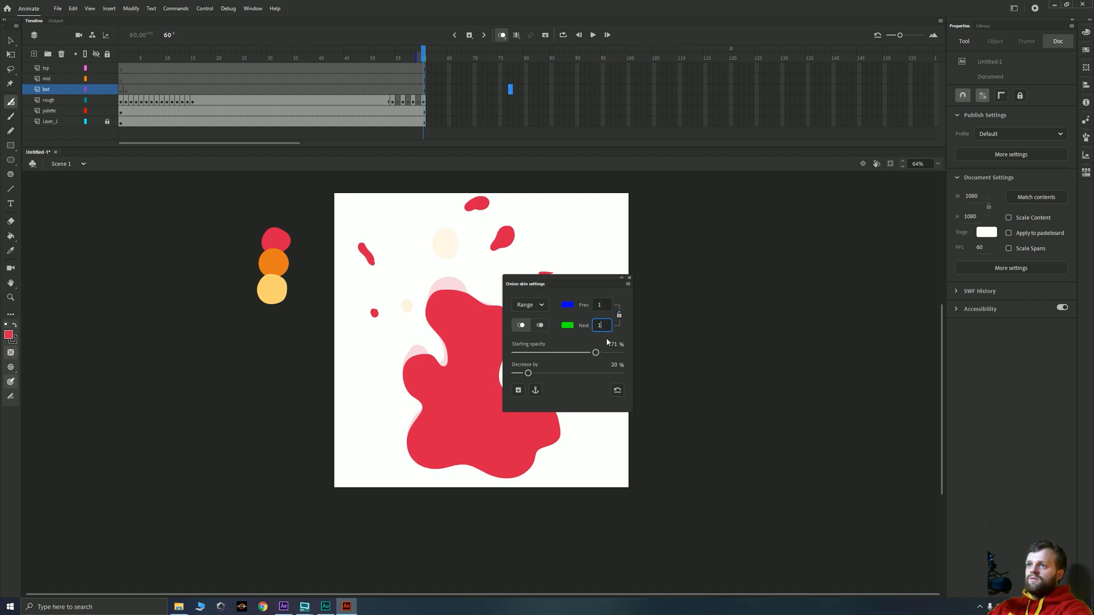
left_click(601, 326)
type("1")
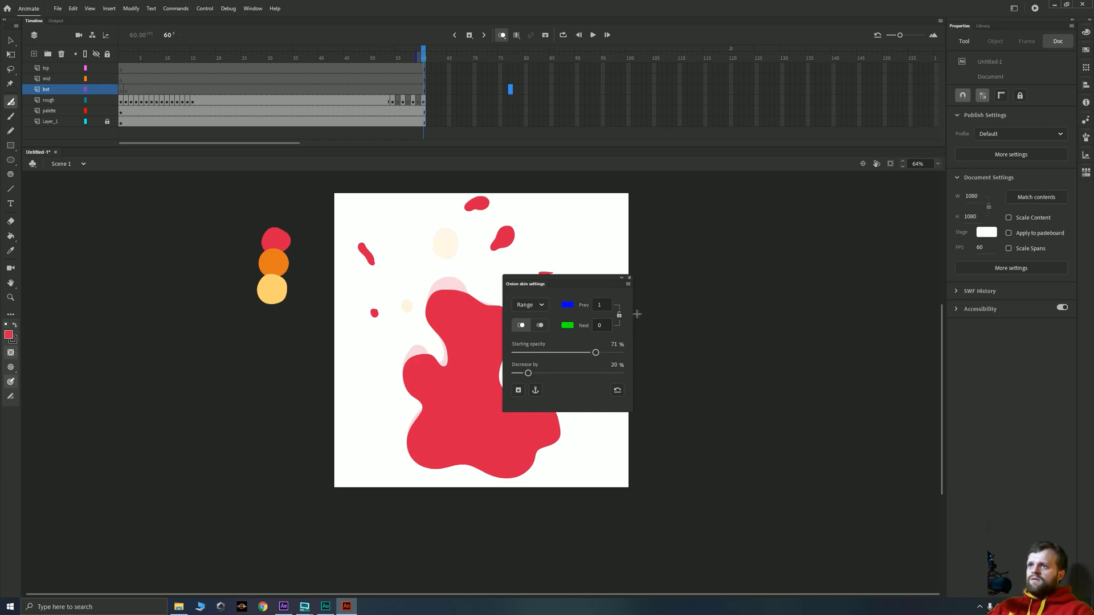
left_click(619, 315)
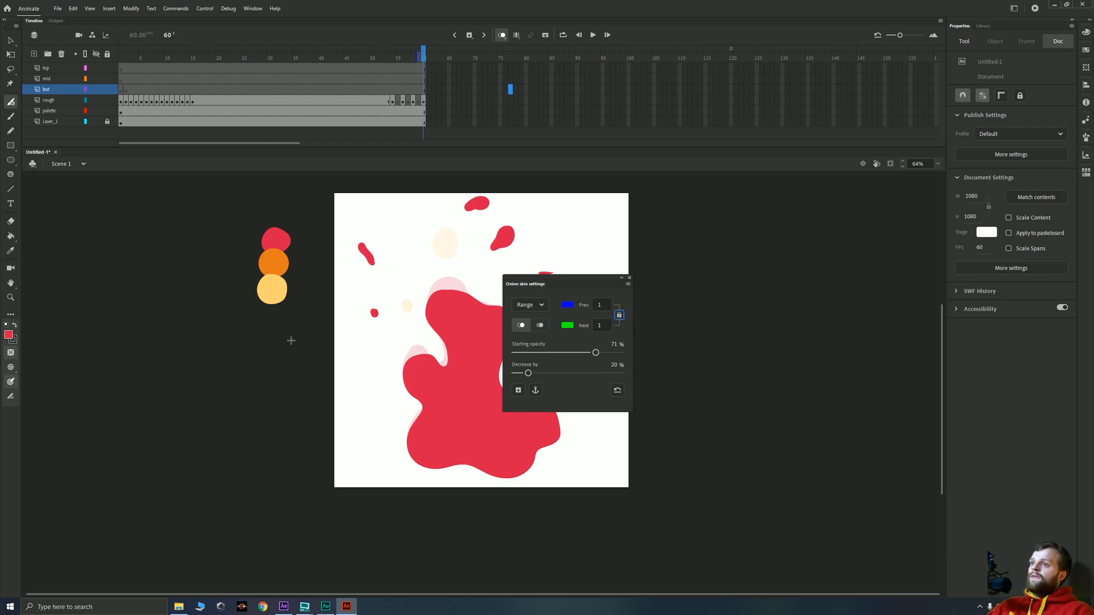
left_click(628, 278)
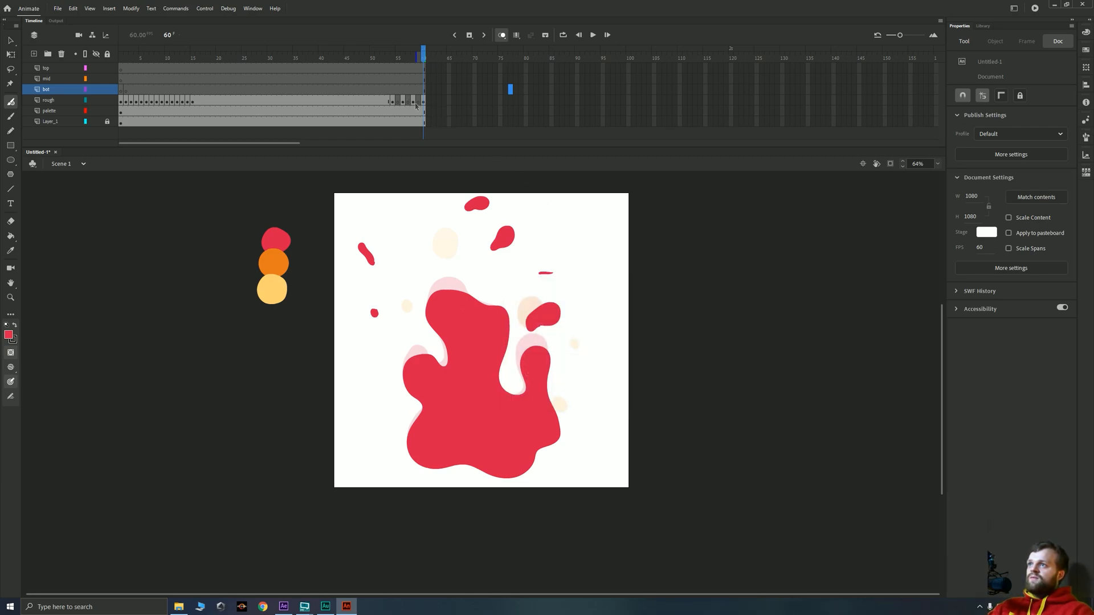
On frame 59 of the rough layer, draw the in-between outline of the upper right droplet and fill it red
left_click(420, 102)
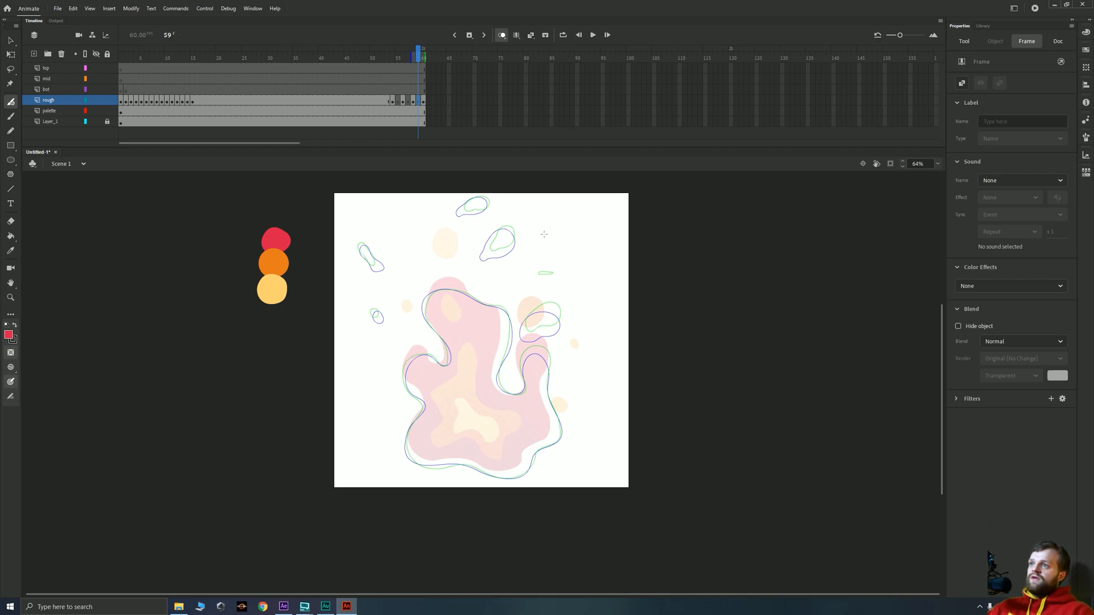
mouse_move(513, 231)
left_mouse_down()
mouse_move(490, 235)
mouse_move(482, 250)
mouse_move(493, 254)
left_mouse_up()
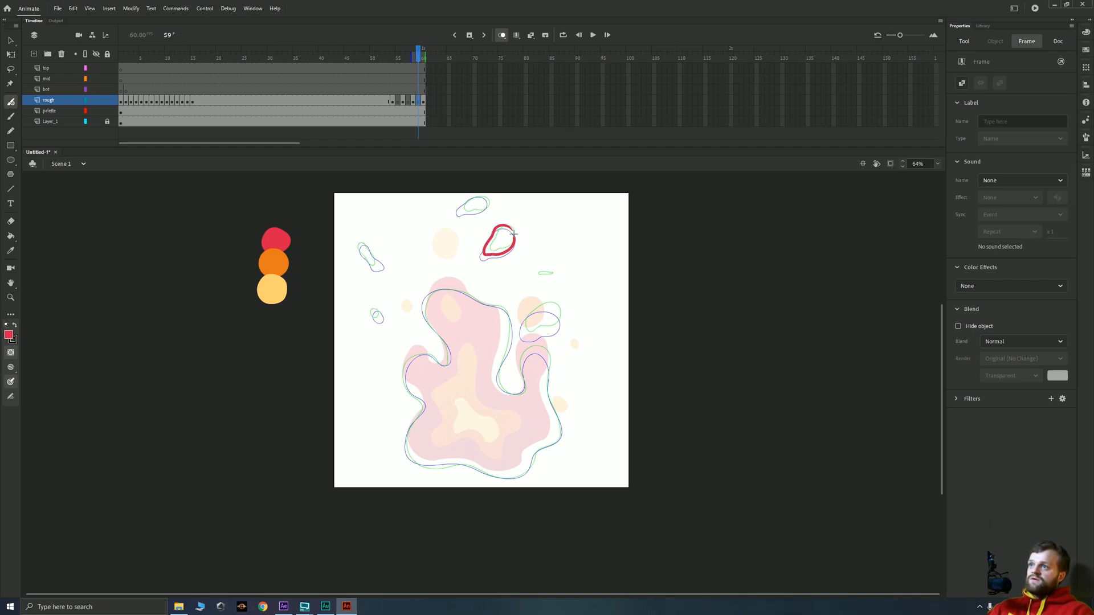
key("k")
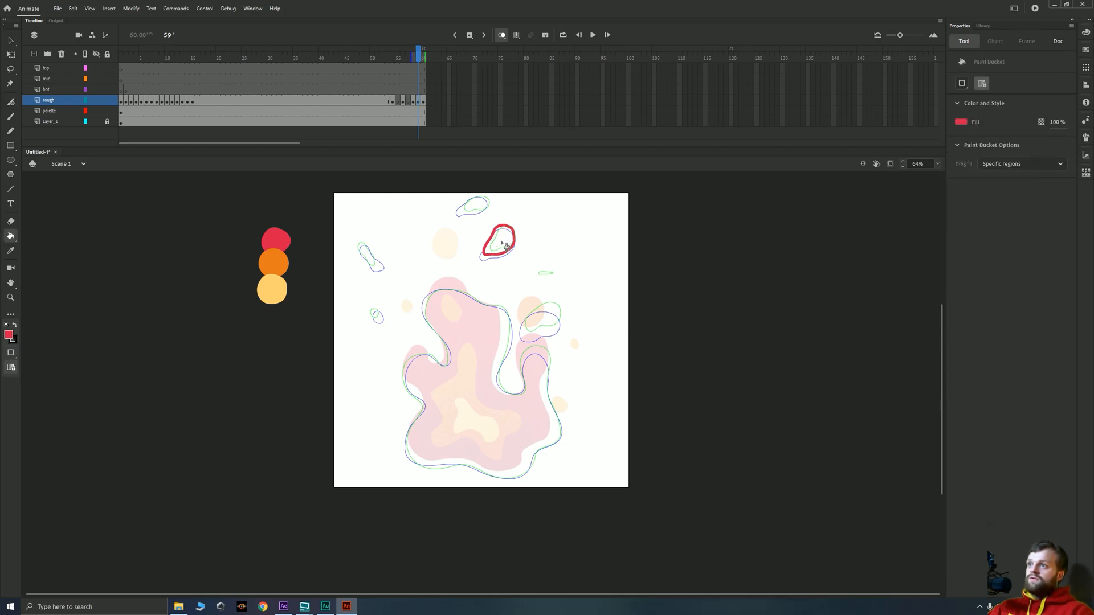
left_click(507, 239)
left_click(407, 89)
left_click_drag(414, 91, 423, 91)
left_click(414, 92)
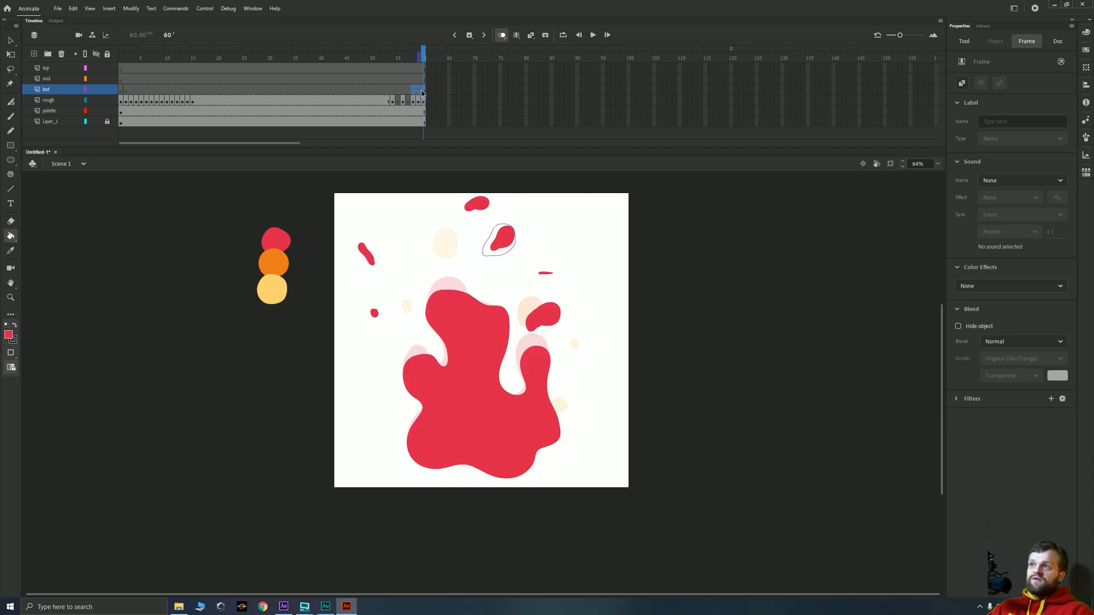
left_click(419, 91)
Rearrange the rough layer's keyframes so that its drawings sit two frames apart from frame 1 to frame 37
left_click(192, 102)
left_click_drag(192, 102, 352, 102)
left_click(187, 102)
left_click(182, 102)
left_click_drag(172, 101, 331, 102)
left_click_drag(162, 102, 311, 102)
left_click_drag(152, 102, 290, 102)
left_click_drag(141, 102, 269, 102)
left_click_drag(132, 102, 260, 102)
left_click_drag(126, 102, 249, 102)
key("ctrl+z")
key("ctrl+y")
left_click_drag(423, 102, 249, 102)
left_click_drag(249, 102, 131, 102)
Insert blank keyframes on the rough layer between the spread-out drawings, starting at frame 2
left_click(125, 102)
key("F7")
left_click(197, 102)
left_click(270, 102)
left_click(121, 71)
key("Return")
On frame 2 of the rough layer, draw the in-between outlines of the right, upper and left droplets with the Fluid Brush
left_click(126, 102)
key("ctrl+=")
key("b")
mouse_move(574, 333)
left_mouse_down()
mouse_move(557, 361)
mouse_move(577, 337)
left_mouse_up()
left_click_drag(480, 190, 482, 195)
left_click_drag(166, 241, 183, 260)
scroll(434, 480, "down", 1)
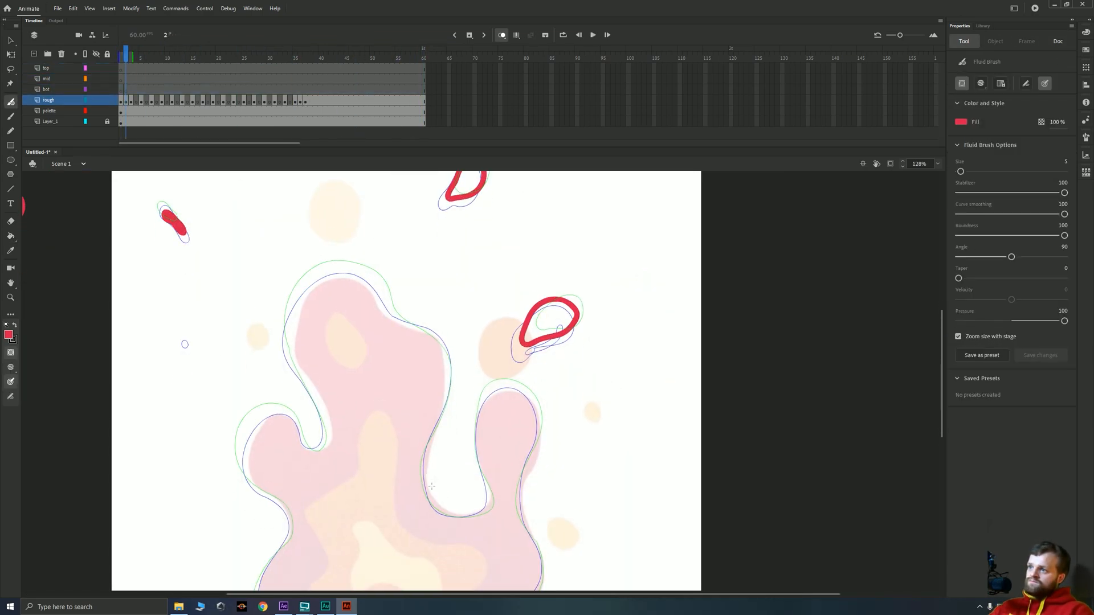
Draw the in-between outline of the main flame body on frame 2, midway between the neighbouring onion skins
left_click_drag(313, 275, 383, 285)
key("ctrl+z")
key("ctrl+-")
key("ctrl+=")
scroll(595, 438, "down", 1)
mouse_move(594, 438)
left_mouse_down()
mouse_move(564, 421)
mouse_move(526, 466)
left_mouse_up()
mouse_move(561, 437)
left_mouse_down()
mouse_move(523, 317)
mouse_move(424, 192)
mouse_move(367, 322)
mouse_move(345, 427)
mouse_move(438, 565)
mouse_move(491, 586)
left_mouse_up()
left_click_drag(491, 586, 484, 506)
mouse_move(588, 357)
left_mouse_down()
mouse_move(606, 434)
mouse_move(485, 506)
left_mouse_up()
Fill the outlined flame body on frame 2 with the red color
key("k")
key("ctrl+-")
key("v")
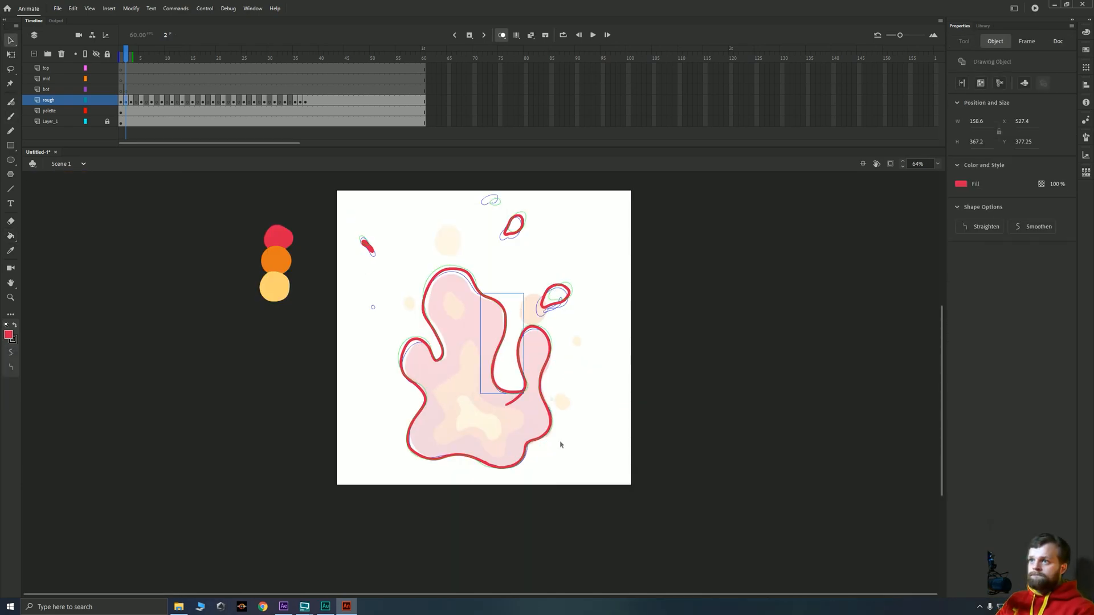
left_click(126, 102)
left_click(964, 41)
key("k")
left_click(469, 307)
Draw the small topmost droplet on frame 2 in red
key("b")
left_click_drag(489, 202, 494, 198)
key("k")
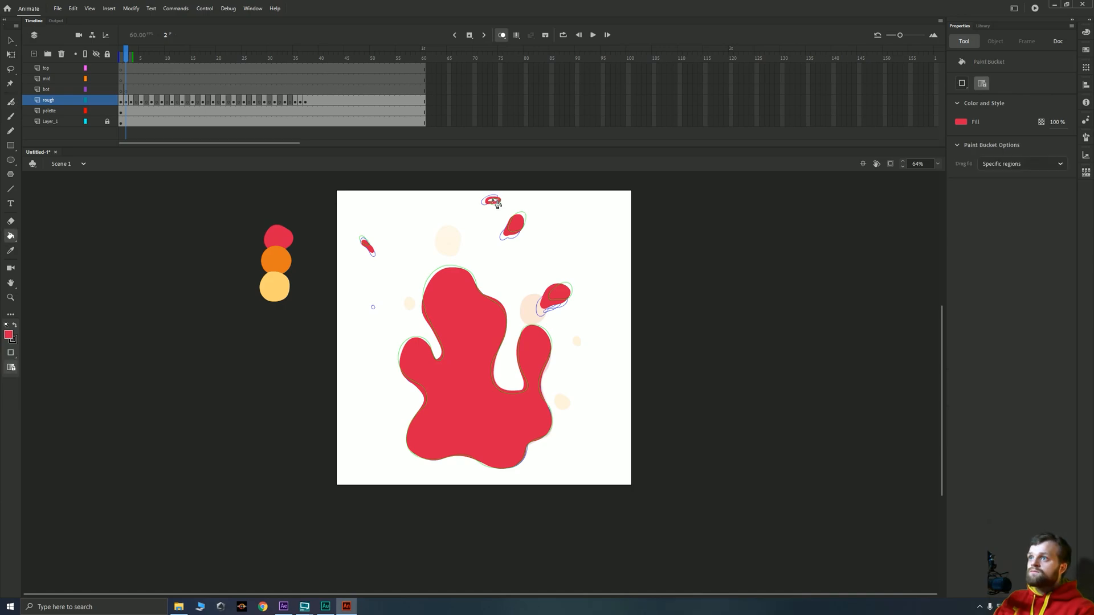
left_click(126, 91)
key("Return")
Draw the in-between flame and droplets on frame 4 of the rough layer and fill the body red
left_click(136, 100)
key("b")
mouse_move(593, 450)
left_mouse_down()
mouse_move(532, 464)
mouse_move(379, 221)
mouse_move(393, 393)
mouse_move(320, 339)
mouse_move(453, 499)
mouse_move(583, 385)
left_mouse_up()
key("k")
left_click(523, 376)
left_click_drag(561, 222, 490, 483)
key("b")
left_click_drag(540, 420, 538, 417)
Advance to frame 6 and draw the in-between outline of the main flame body
key("period")
key("period")
mouse_move(253, 442)
left_mouse_down()
mouse_move(390, 332)
mouse_move(326, 304)
left_mouse_up()
mouse_move(473, 456)
left_mouse_down()
mouse_move(443, 278)
mouse_move(349, 405)
mouse_move(338, 507)
mouse_move(299, 561)
left_mouse_up()
left_click_drag(299, 561, 277, 340)
mouse_move(277, 340)
left_mouse_down()
mouse_move(378, 386)
mouse_move(559, 278)
left_mouse_up()
mouse_move(559, 278)
left_mouse_down()
mouse_move(580, 421)
mouse_move(593, 270)
mouse_move(468, 334)
left_mouse_up()
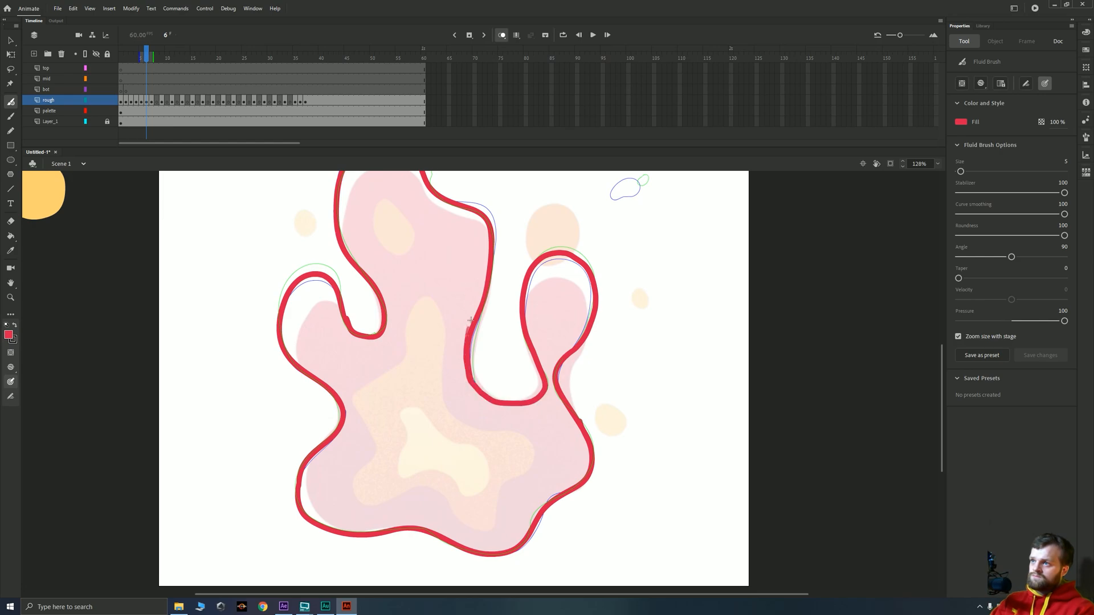
Fill the flame body on frame 6 red and draw the small droplet above it
key("k")
left_click(428, 337)
left_click_drag(336, 287, 369, 464)
key("b")
left_click_drag(584, 216, 571, 220)
mouse_move(327, 408)
left_mouse_down()
mouse_move(266, 268)
mouse_move(266, 329)
left_mouse_up()
Advance to frame 8 and draw the in-between outline of the main flame body
key("period")
key("period")
mouse_move(440, 467)
left_mouse_down()
mouse_move(439, 419)
mouse_move(359, 399)
mouse_move(266, 564)
left_mouse_up()
left_click_drag(266, 564, 345, 269)
mouse_move(345, 269)
left_mouse_down()
mouse_move(386, 329)
mouse_move(562, 345)
mouse_move(626, 209)
mouse_move(557, 411)
left_mouse_up()
left_click_drag(556, 411, 448, 359)
Fill the flame body and its pinched-off right lobe on frame 8 with red
key("k")
left_click_drag(529, 462, 522, 464)
key("k")
left_click(534, 388)
left_click_drag(534, 342, 566, 432)
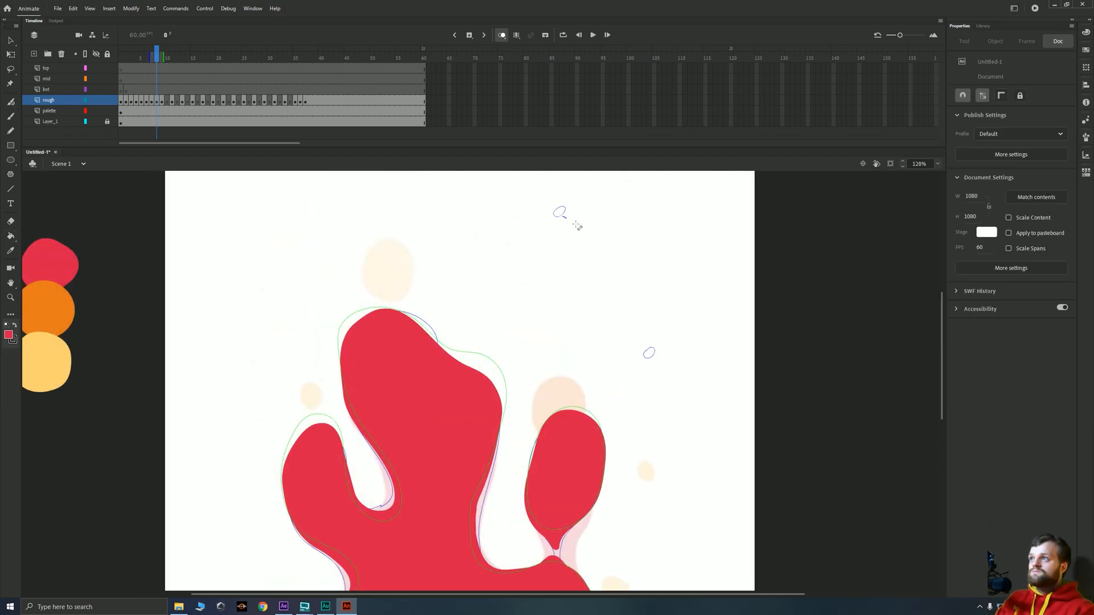
key("comma")
key("period")
key("b")
left_click_drag(668, 248, 671, 249)
key("ctrl+z")
key("b")
left_click_drag(576, 244, 584, 311)
key("ctrl+z")
Draw the two small droplets above the detached right lobe on frame 8 in red
key("b")
left_click(1044, 85)
left_click(962, 84)
key("ctrl+z")
left_click_drag(563, 213, 566, 208)
left_click_drag(653, 351, 655, 348)
Move to frame 10, draw the red in-between outlines of the flame shapes and fill them
left_click(167, 101)
mouse_move(535, 438)
left_mouse_down()
mouse_move(590, 390)
mouse_move(537, 437)
mouse_move(555, 272)
mouse_move(387, 328)
mouse_move(379, 561)
left_mouse_up()
key("k")
left_click(552, 383)
key("b")
mouse_move(381, 583)
left_mouse_down()
mouse_move(382, 351)
mouse_move(621, 368)
mouse_move(545, 225)
left_mouse_up()
left_click_drag(541, 240, 562, 339)
key("k")
left_click(575, 399)
key("b")
left_click_drag(513, 296, 464, 427)
Advance to frame 12, draw the in-between outline of the flame body and fill it red
key("period")
key("period")
mouse_move(447, 211)
left_mouse_down()
mouse_move(533, 480)
mouse_move(597, 564)
left_mouse_up()
left_click_drag(596, 561, 589, 418)
mouse_move(631, 377)
left_mouse_down()
mouse_move(634, 411)
mouse_move(427, 480)
mouse_move(385, 317)
mouse_move(317, 274)
left_mouse_up()
left_click_drag(388, 411, 424, 588)
mouse_move(360, 456)
left_mouse_down()
mouse_move(422, 437)
mouse_move(490, 247)
left_mouse_up()
key("k")
left_click(507, 330)
Draw the flame's right lobe on frame 12, fill it red and hide Layer_1
key("b")
mouse_move(605, 407)
left_mouse_down()
mouse_move(638, 334)
mouse_move(627, 371)
left_mouse_up()
key("k")
left_click(583, 369)
left_click(96, 121)
left_click_drag(491, 374, 508, 449)
key("b")
Advance to frame 14, draw the in-between outline of the main flame shape and fill it red
key("period")
key("period")
mouse_move(484, 460)
left_mouse_down()
mouse_move(547, 312)
mouse_move(415, 512)
mouse_move(522, 343)
left_mouse_up()
mouse_move(515, 347)
left_mouse_down()
mouse_move(539, 511)
mouse_move(584, 297)
left_mouse_up()
key("k")
left_click(570, 353)
Draw the detached right flame piece on frame 14 and fill it red
key("b")
mouse_move(644, 454)
left_mouse_down()
mouse_move(692, 370)
mouse_move(646, 453)
left_mouse_up()
key("k")
left_click(659, 390)
key("ctrl+minus")
key("b")
Advance to frame 16, draw the upper flame piece and the detached right piece, and fill both red
key("period")
key("period")
left_click_drag(474, 315, 425, 336)
key("k")
left_click(475, 338)
key("b")
left_click_drag(540, 352, 542, 356)
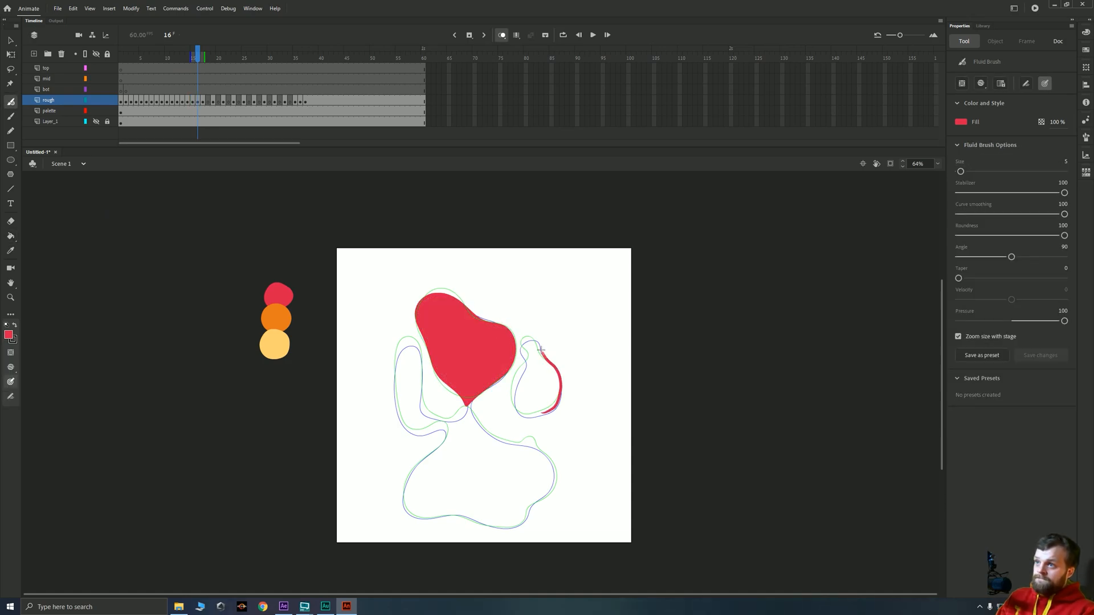
key("k")
left_click(535, 384)
Draw the lower flame body with its left lobe on frame 16 and fill it red
key("b")
mouse_move(479, 424)
left_mouse_down()
mouse_move(481, 522)
mouse_move(479, 423)
left_mouse_up()
key("k")
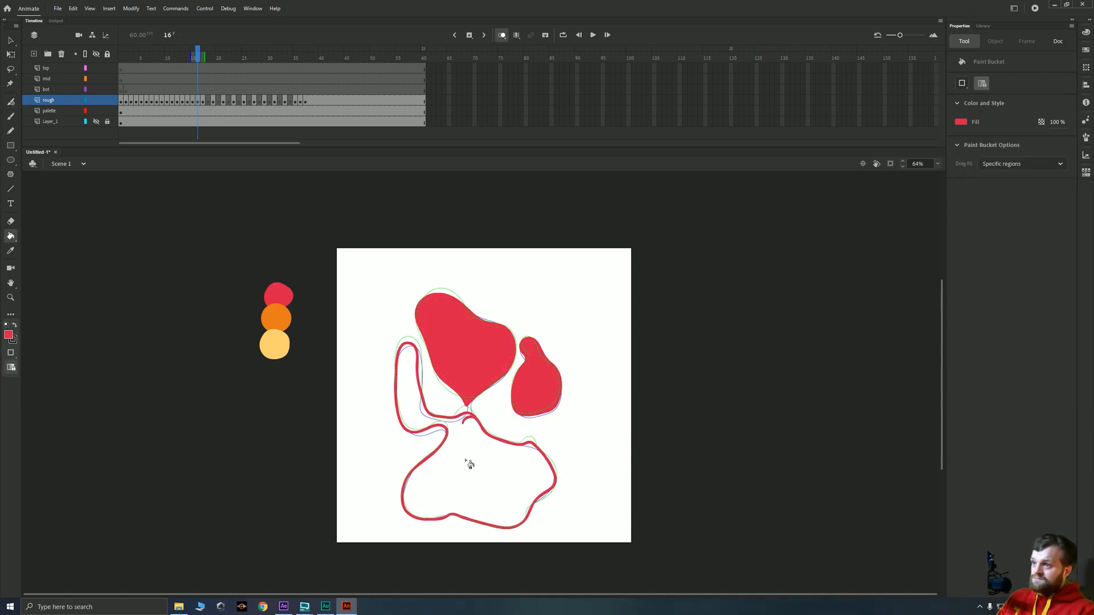
left_click(472, 464)
key("b")
Advance to frame 18, draw the in-betweens of the upper and right flame pieces, and fill both red
key("period")
key("period")
mouse_move(510, 367)
left_mouse_down()
mouse_move(425, 340)
mouse_move(512, 339)
left_mouse_up()
mouse_move(555, 401)
left_mouse_down()
mouse_move(525, 346)
mouse_move(521, 357)
left_mouse_up()
key("k")
key("ctrl+z")
key("b")
key("k")
left_click(536, 382)
left_click(472, 347)
Draw the lower flame body and the separate left blob on frame 18 and fill both red
key("b")
left_click_drag(477, 414, 459, 517)
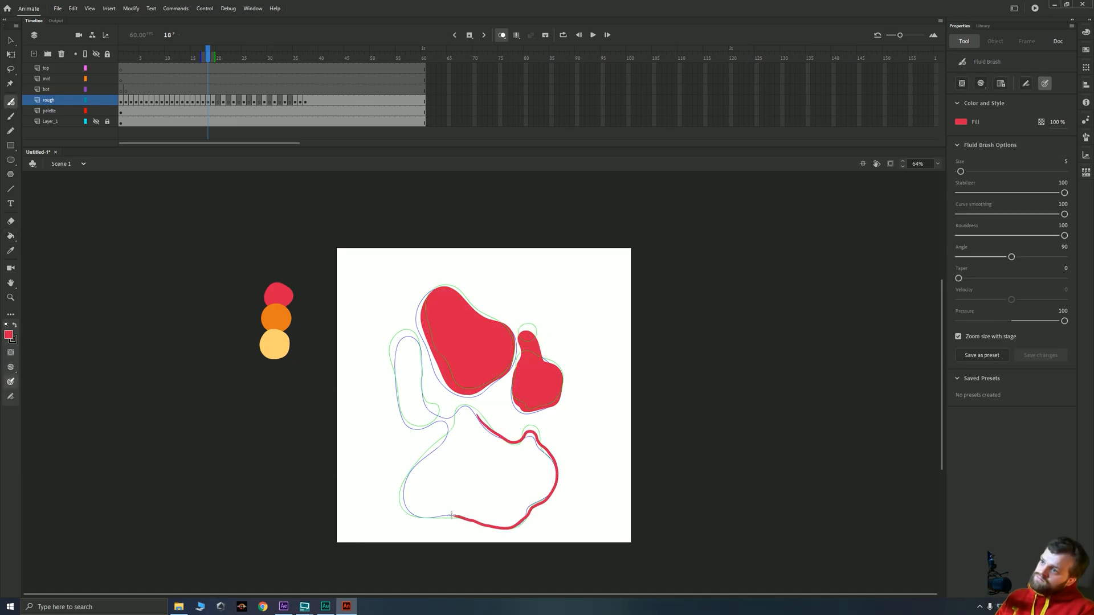
key("k")
left_click(479, 464)
key("b")
mouse_move(421, 383)
left_mouse_down()
mouse_move(443, 420)
mouse_move(422, 386)
left_mouse_up()
key("k")
left_click(418, 407)
Advance to frame 20, draw the upper, right and left detached flame pieces, and fill all three red
key("b")
key("period")
key("period")
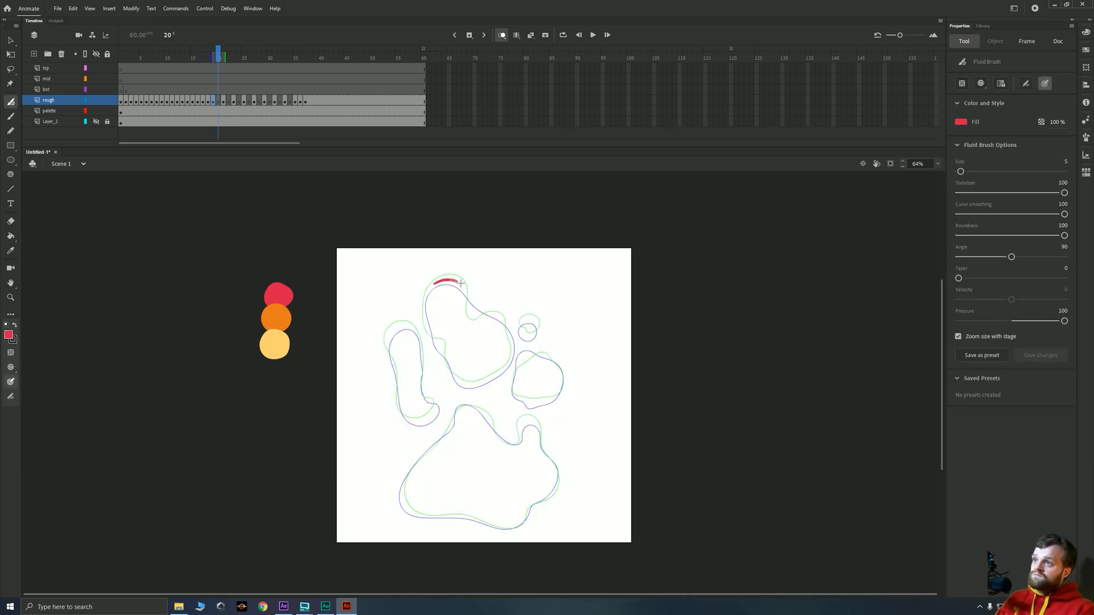
left_click_drag(514, 376, 548, 358)
key("k")
left_click(535, 382)
left_click(471, 348)
left_click(417, 399)
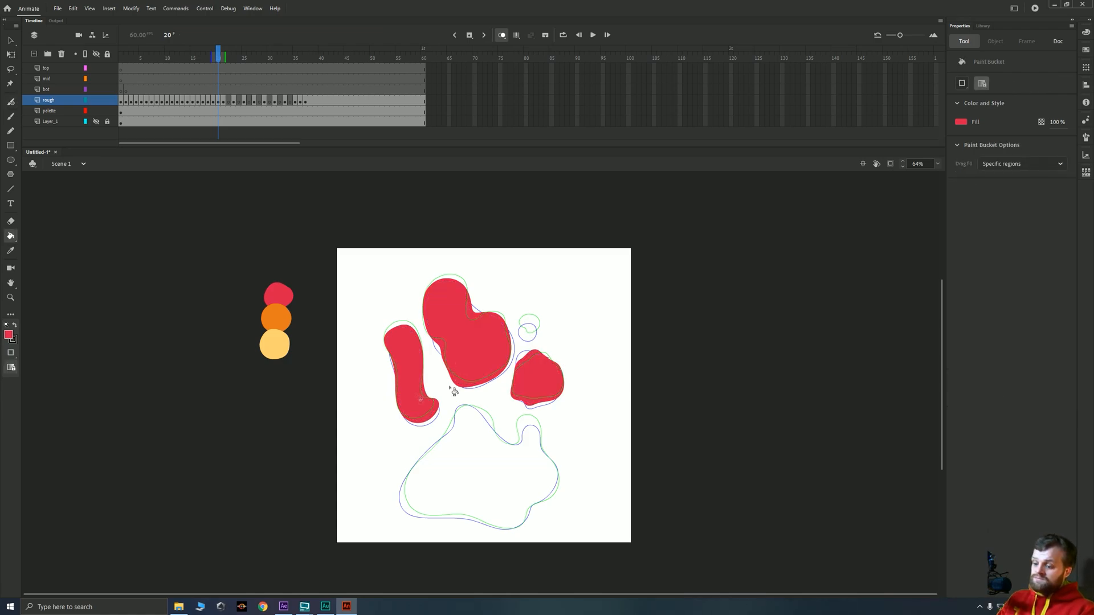
Draw the small droplet above the right piece and the lower flame body on frame 20
key("b")
left_click_drag(525, 321, 528, 330)
left_click_drag(444, 516, 514, 442)
Advance to frame 22, draw the upper flame piece, right piece and small droplet, and fill them red
key("period")
key("period")
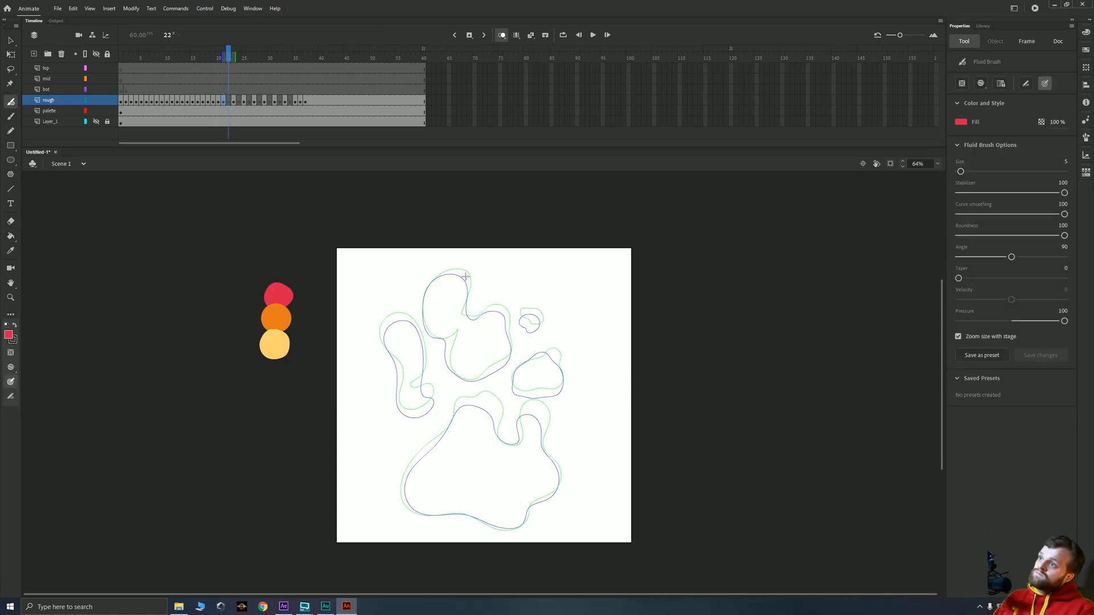
left_click_drag(500, 309, 467, 279)
key("k")
left_click(480, 345)
key("b")
mouse_move(519, 315)
left_mouse_down()
mouse_move(537, 319)
mouse_move(519, 316)
left_mouse_up()
key("k")
left_click(529, 319)
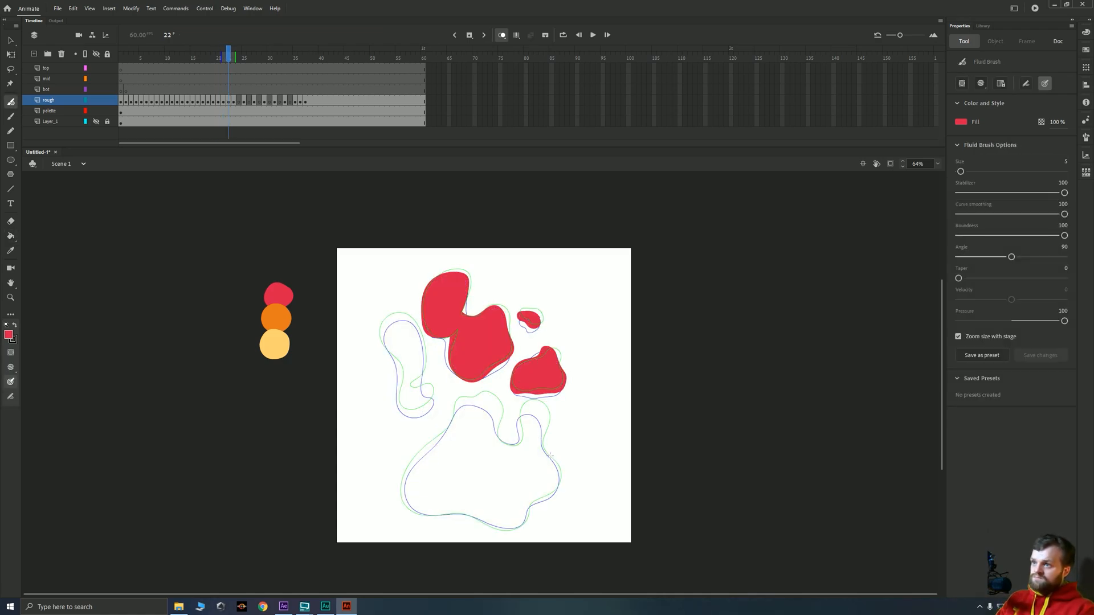
Draw the lower flame body on frame 22, fill it red, and draw the left blob
left_click_drag(406, 475, 550, 455)
key("k")
left_click(517, 476)
key("b")
mouse_move(421, 410)
left_mouse_down()
mouse_move(398, 394)
mouse_move(421, 411)
left_mouse_up()
Advance to frame 24, draw the two-lobed upper flame piece and the small droplet, and fill the upper piece red
key("period")
key("period")
left_click_drag(462, 314, 464, 299)
left_click_drag(509, 334, 462, 316)
key("k")
left_click(484, 339)
key("b")
left_click_drag(544, 313, 526, 313)
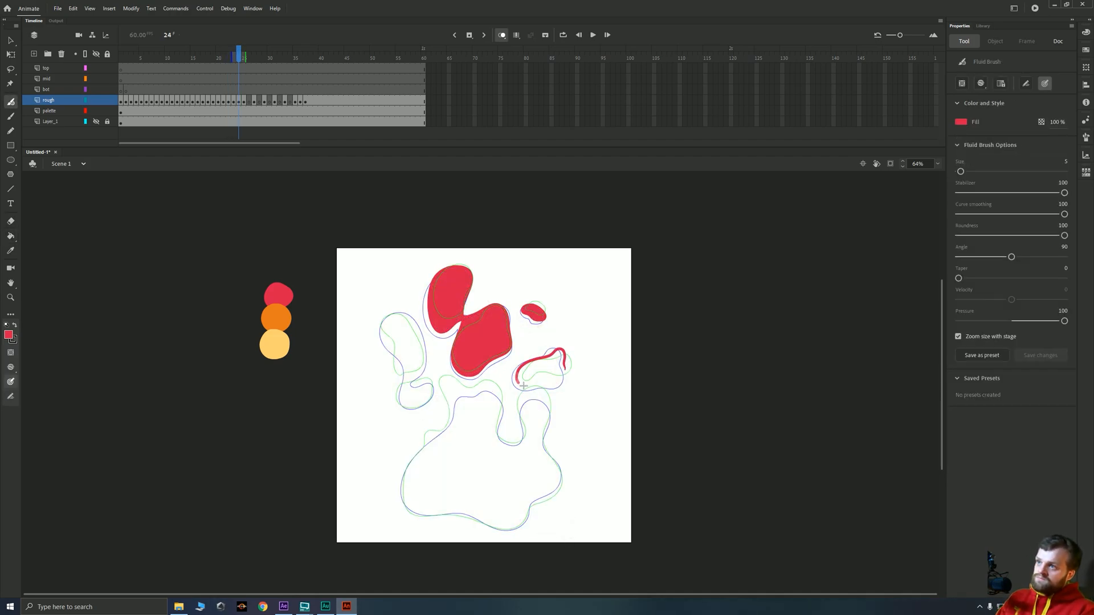
Draw the right blob and the two left blobs on frame 24 and fill them red
left_click_drag(516, 376, 564, 369)
key("k")
left_click(540, 370)
key("b")
left_click_drag(406, 380, 399, 316)
left_click_drag(415, 408, 416, 384)
key("k")
left_click(406, 349)
left_click(414, 397)
Draw the lower flame body on frame 24 and fill it red
key("b")
mouse_move(507, 442)
left_mouse_down()
mouse_move(436, 516)
mouse_move(508, 443)
left_mouse_up()
left_click(457, 398)
Advance to frame 26, draw the two separated upper flame blobs and fill both red
key("period")
key("period")
left_click_drag(438, 279, 439, 277)
left_click_drag(483, 320, 529, 302)
key("k")
left_click(483, 341)
left_click(455, 288)
Draw the lower-left blob and the flat right blob on frame 26 and fill both red
mouse_move(426, 376)
left_mouse_down()
mouse_move(409, 403)
mouse_move(428, 377)
left_mouse_up()
left_click(414, 391)
left_click_drag(570, 344, 572, 346)
left_click(548, 361)
Draw the in-between outline of the lower flame body on frame 26 and fill it red
mouse_move(521, 439)
left_mouse_down()
mouse_move(484, 378)
mouse_move(425, 442)
left_mouse_up()
mouse_move(425, 442)
left_mouse_down()
mouse_move(449, 515)
mouse_move(501, 445)
left_mouse_up()
left_click_drag(547, 415, 543, 450)
key("k")
left_click(520, 450)
Advance to frame 28 and draw the red in-between outlines of the separated upper and side flame blobs
key("period")
key("period")
key("b")
left_click_drag(510, 317, 492, 299)
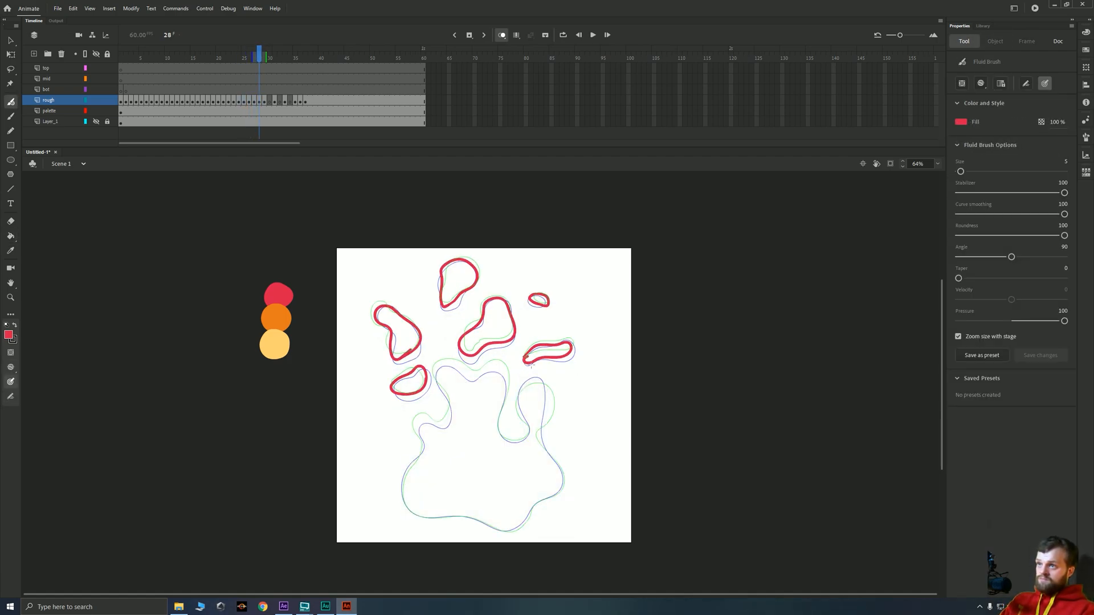
Draw the in-between outline of the lower flame body on frame 28 and fill the body and blobs red
left_click_drag(549, 456, 538, 434)
left_click_drag(498, 367, 450, 409)
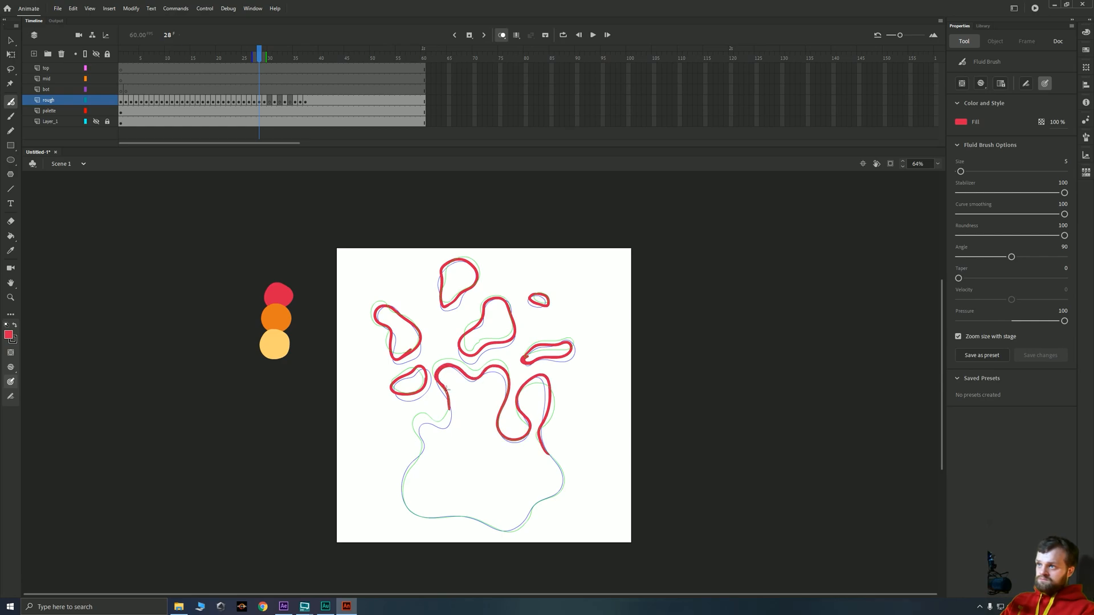
left_click_drag(478, 523, 549, 456)
key("k")
left_click(521, 461)
left_click(493, 329)
left_click(403, 338)
left_click(458, 285)
Advance to frame 30, draw the upper flame blobs and the flat right blob, and fill them red
key("period")
key("period")
key("b")
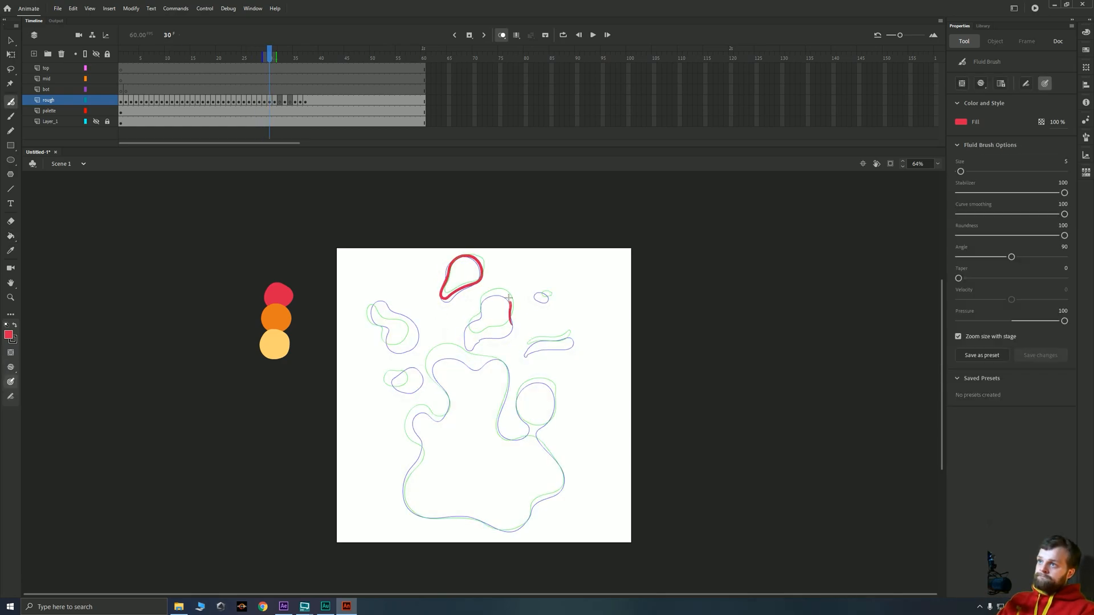
key("k")
left_click(548, 344)
left_click(494, 316)
left_click(465, 276)
Draw the left blobs, the rounded right blob and the lower flame body on frame 30 and fill them red
key("b")
mouse_move(392, 347)
left_mouse_down()
mouse_move(381, 308)
mouse_move(392, 347)
left_mouse_up()
key("k")
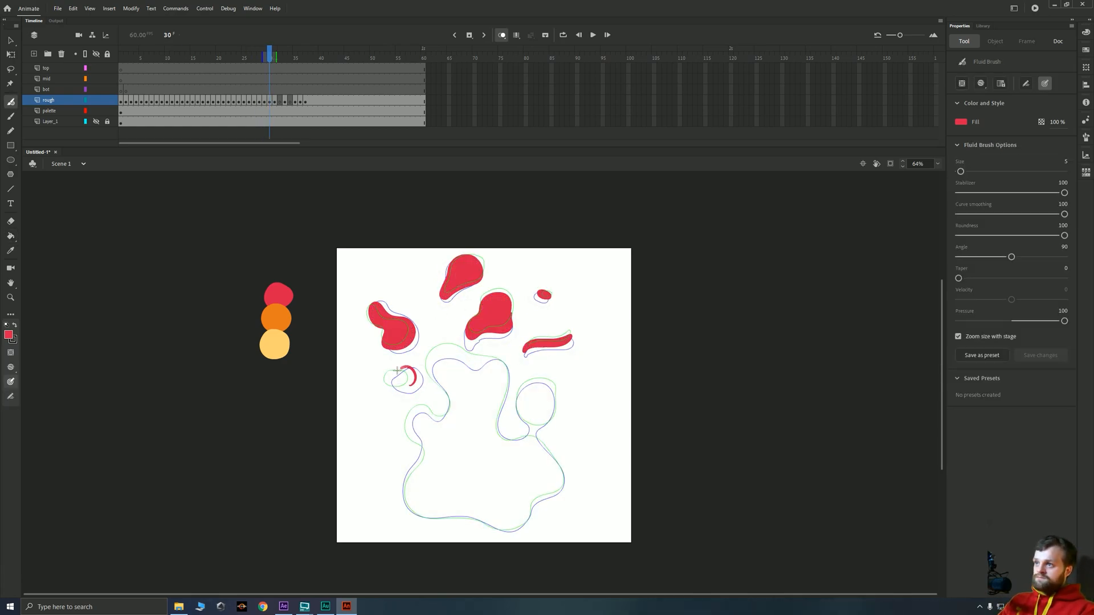
mouse_move(484, 357)
left_mouse_down()
mouse_move(474, 520)
mouse_move(517, 409)
left_mouse_up()
key("k")
left_click(521, 463)
left_click(536, 403)
Advance to frame 32, draw the two upper flame blobs and the thin right sliver, and fill them red
key("period")
key("period")
key("b")
key("k")
left_click(473, 273)
left_click(493, 311)
left_click(549, 335)
Draw the left blobs, the rounded right blob and the lower flame body on frame 32 and fill the body red
key("b")
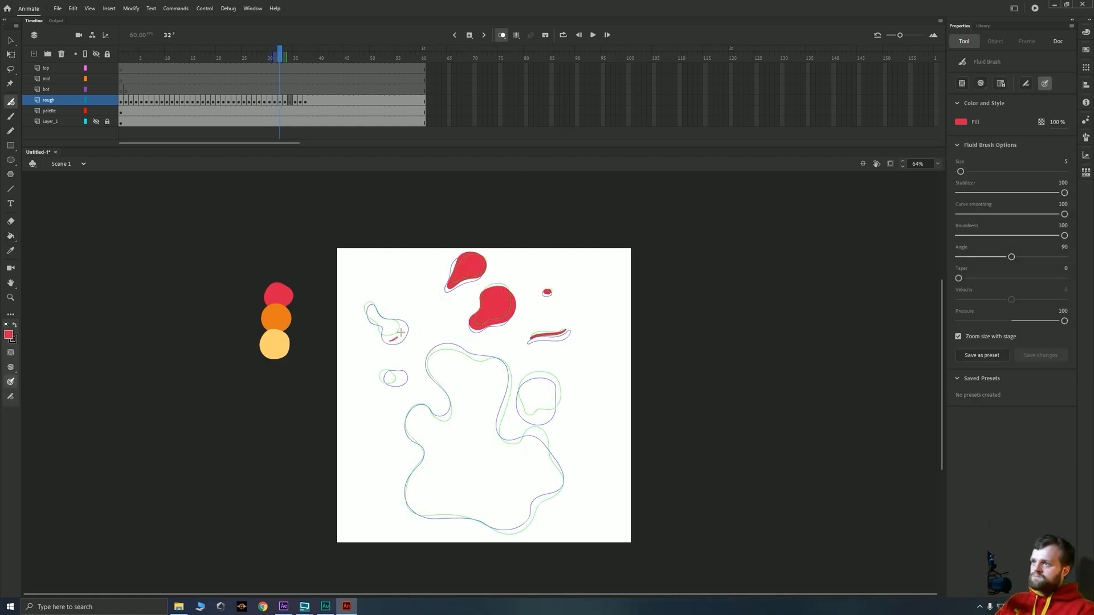
left_click_drag(531, 419, 529, 416)
mouse_move(451, 406)
left_mouse_down()
mouse_move(537, 502)
mouse_move(520, 440)
left_mouse_up()
key("k")
left_click(518, 465)
Advance to frame 34 and draw the in-between lower flame body and separated blobs in red
key("period")
key("period")
key("b")
left_click_drag(553, 375, 555, 376)
left_click_drag(442, 388, 559, 497)
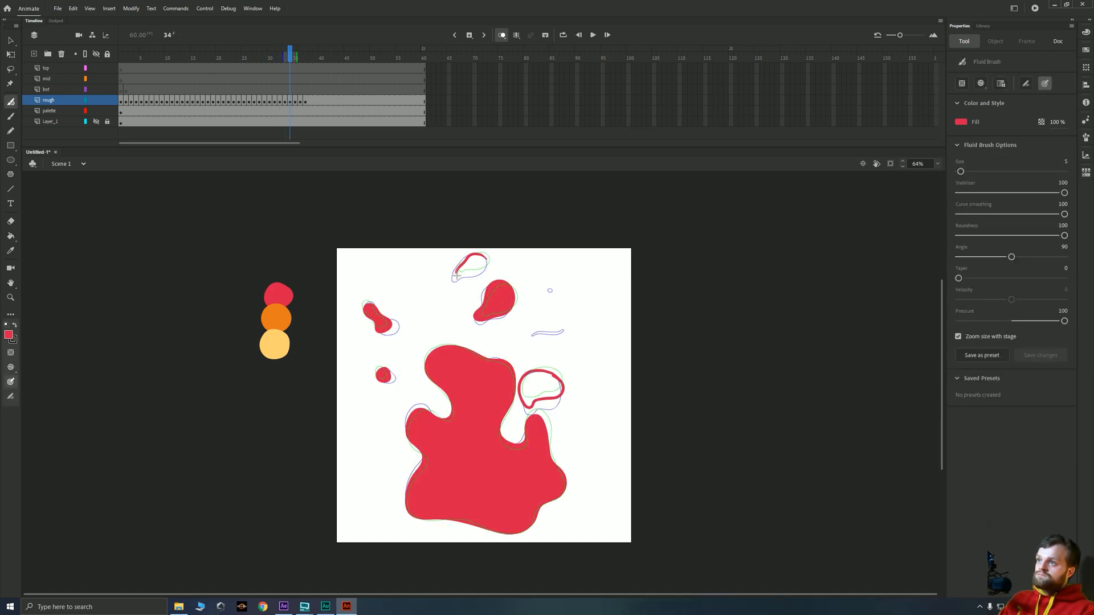
left_click(290, 79)
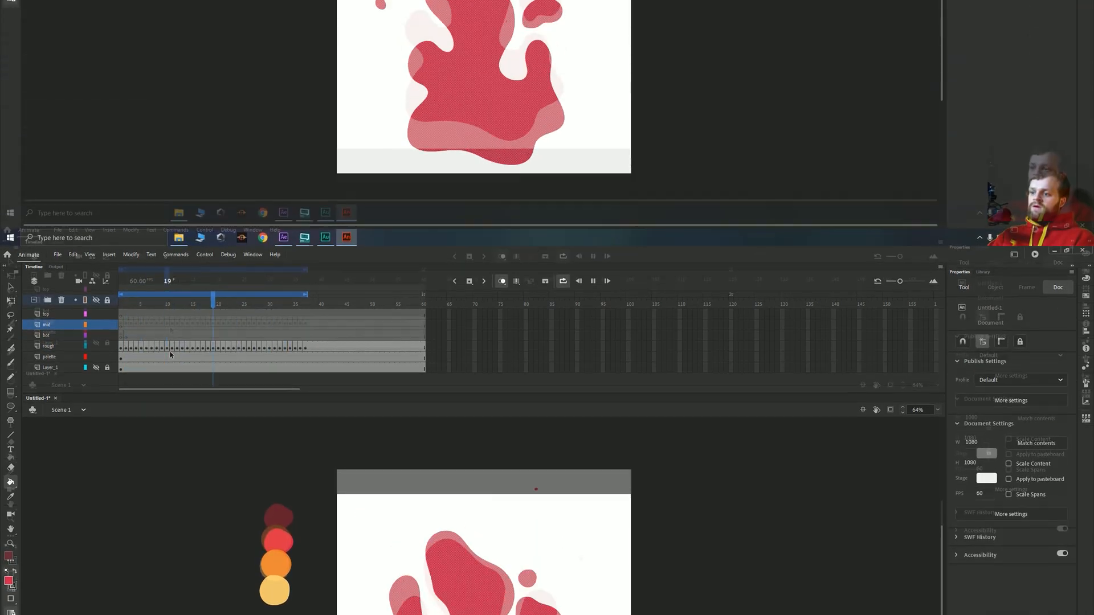